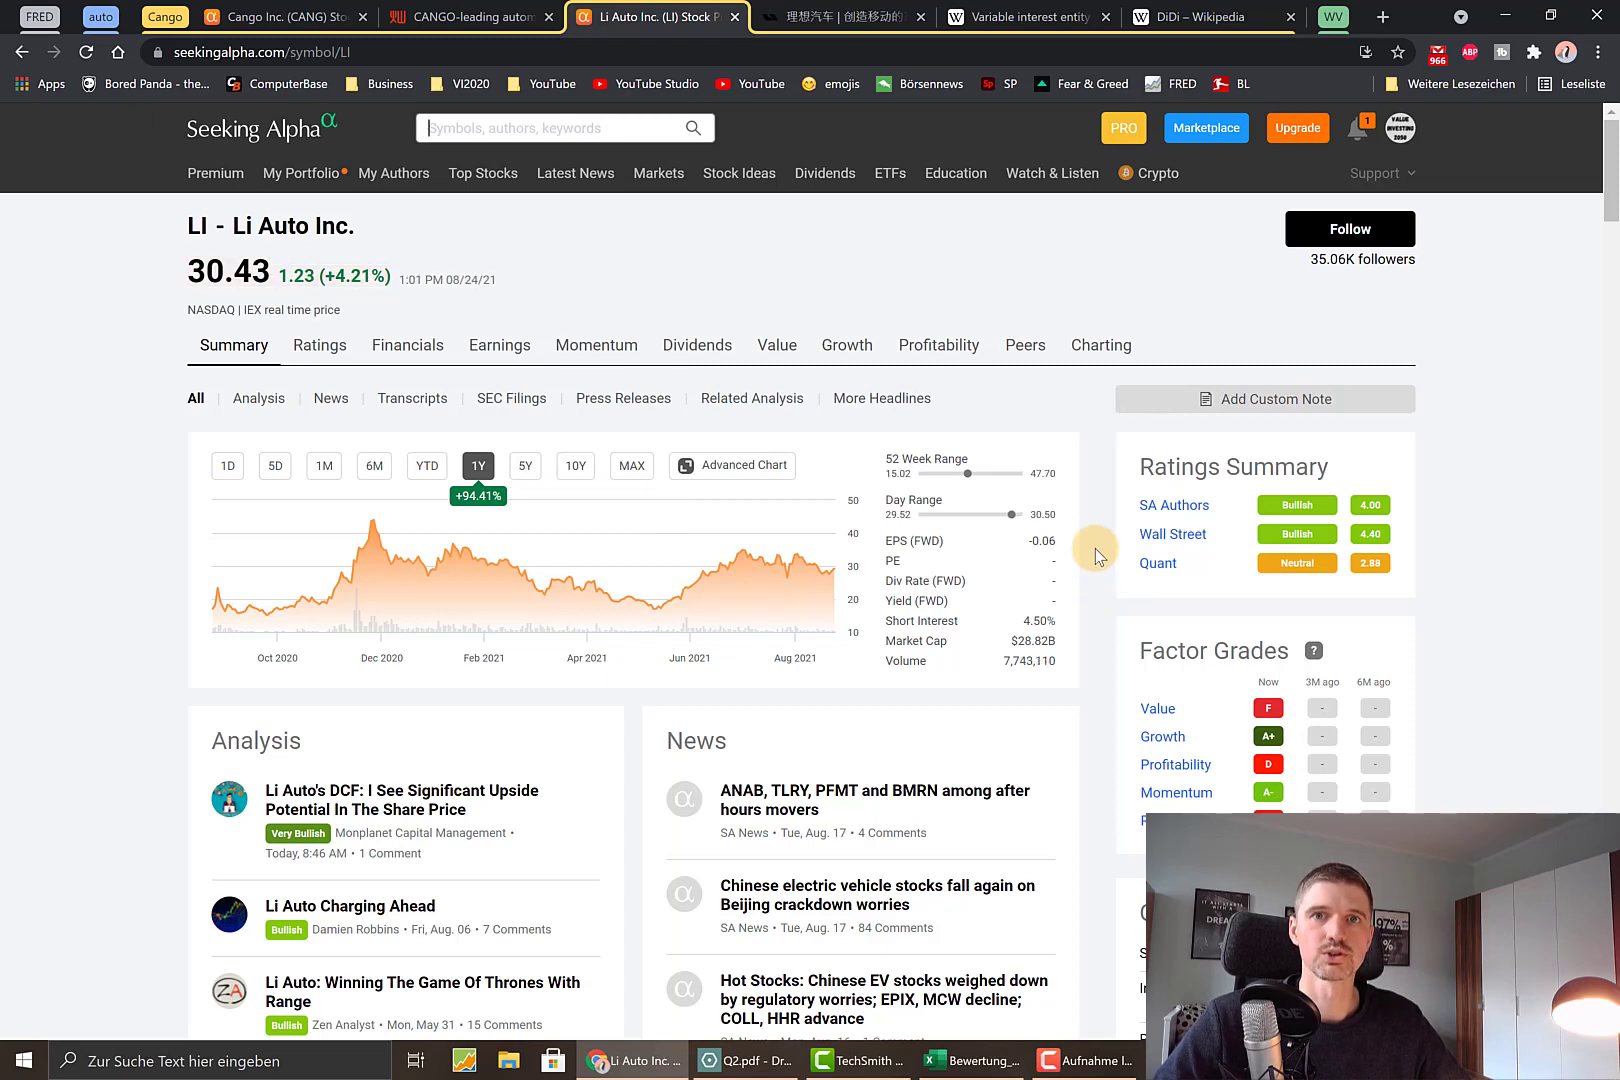
- Open the Li Auto website and look through its product page for the 理想ONE electric SUV
left_click(840, 16)
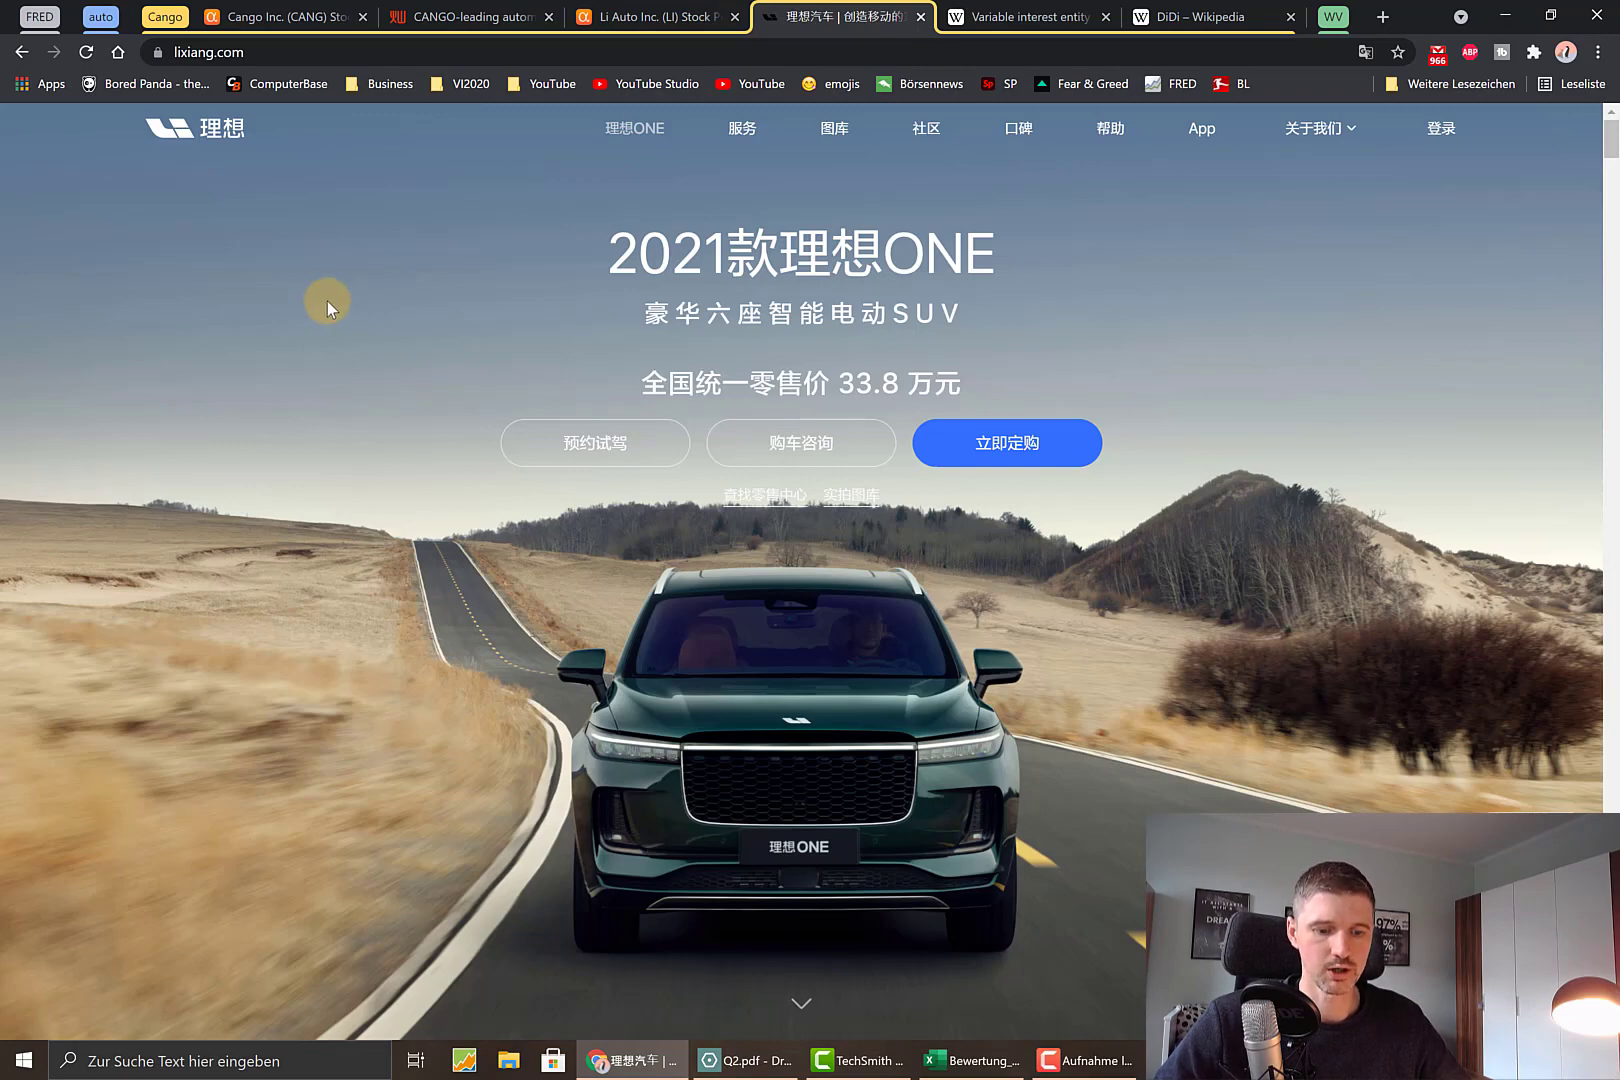
scroll(327, 301, "down", 2)
scroll(327, 301, "down", 5)
scroll(297, 359, "down", 3)
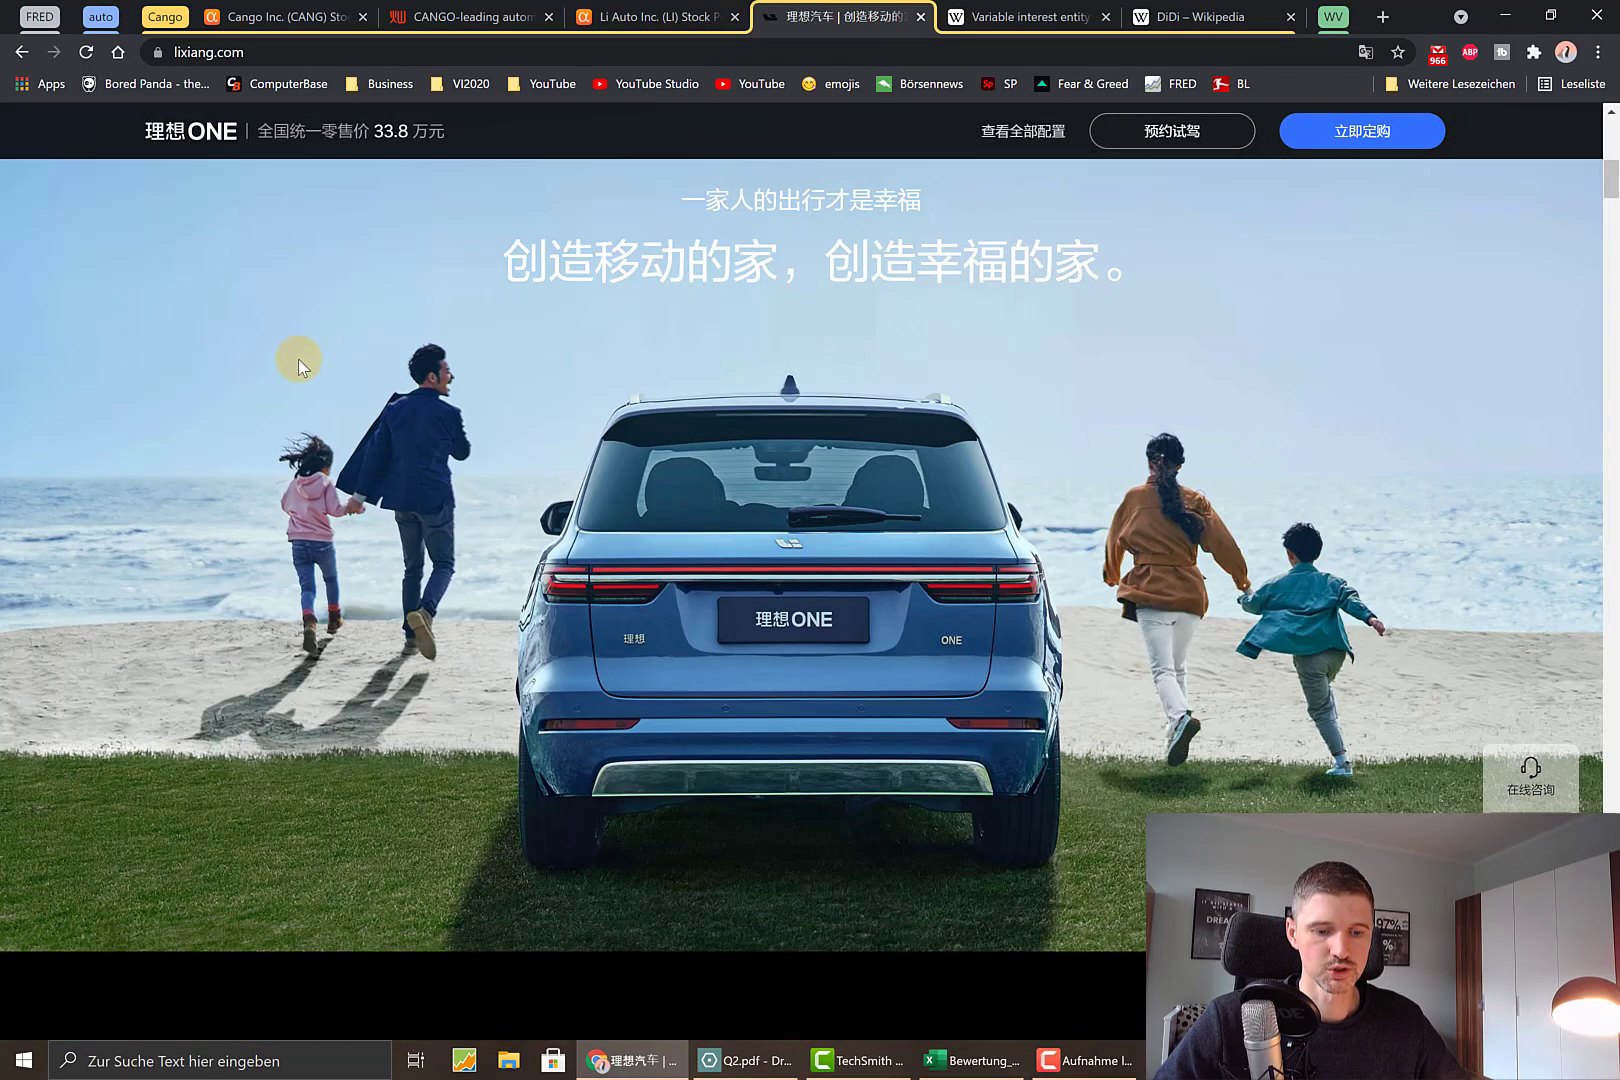
scroll(297, 351, "down", 5)
scroll(297, 351, "down", 10)
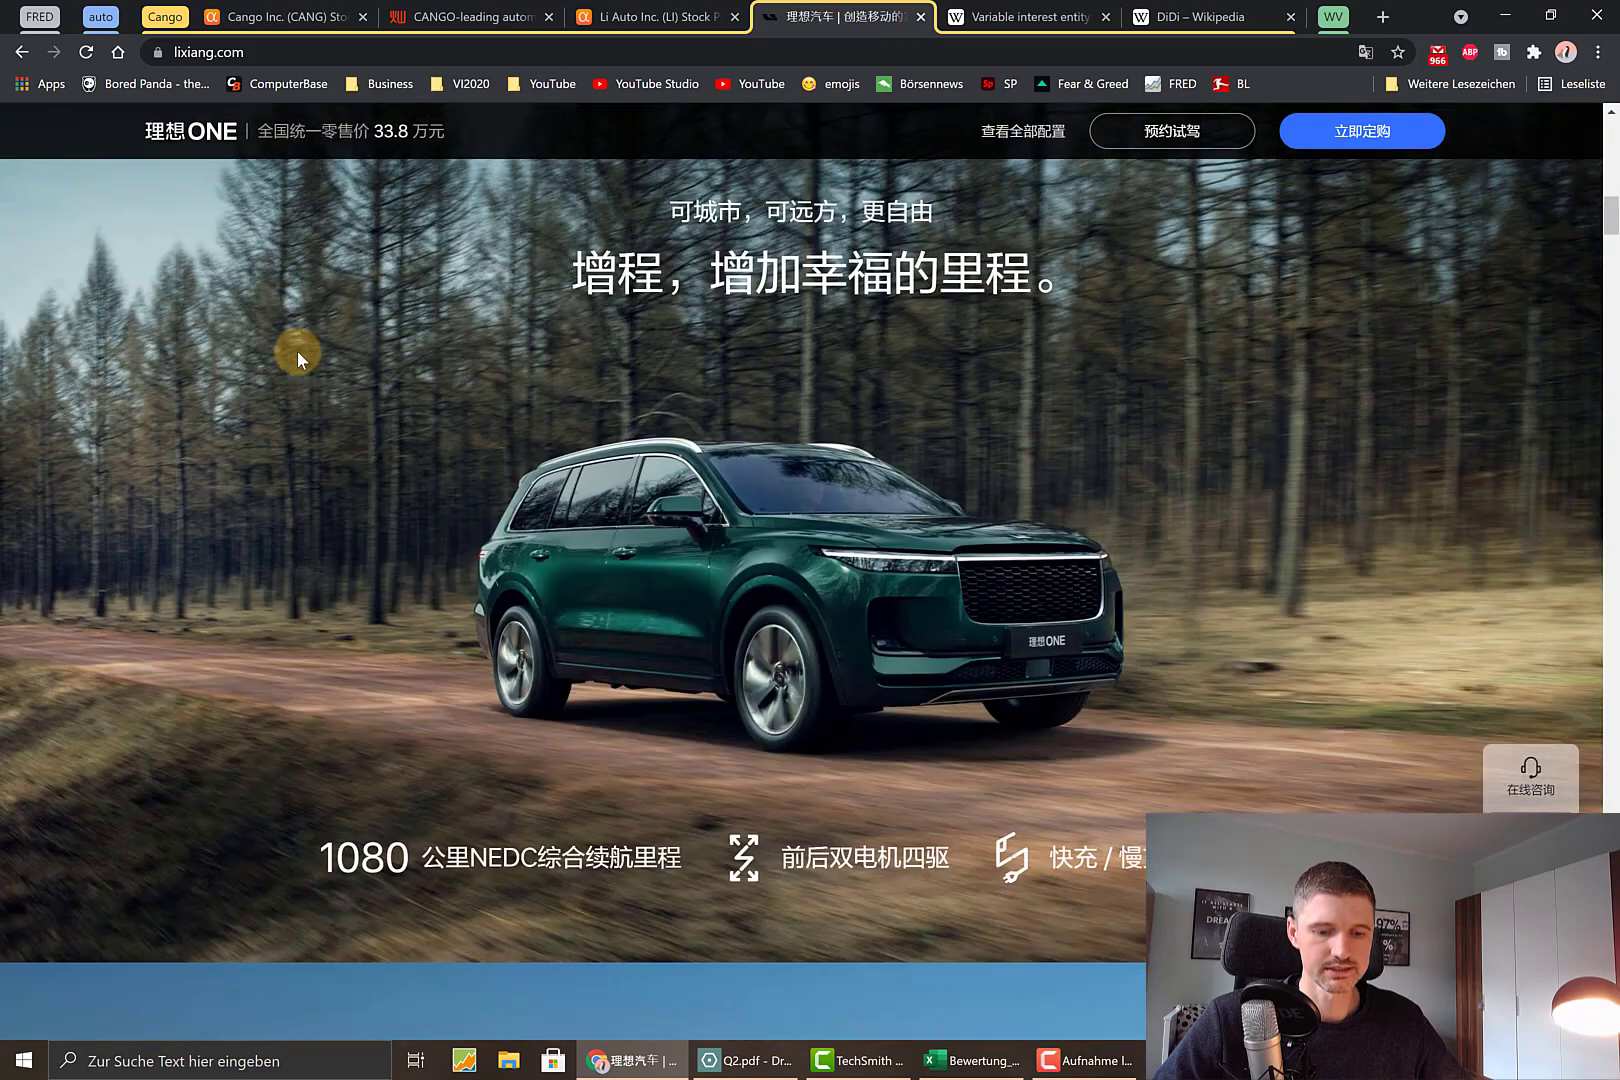
scroll(297, 351, "down", 10)
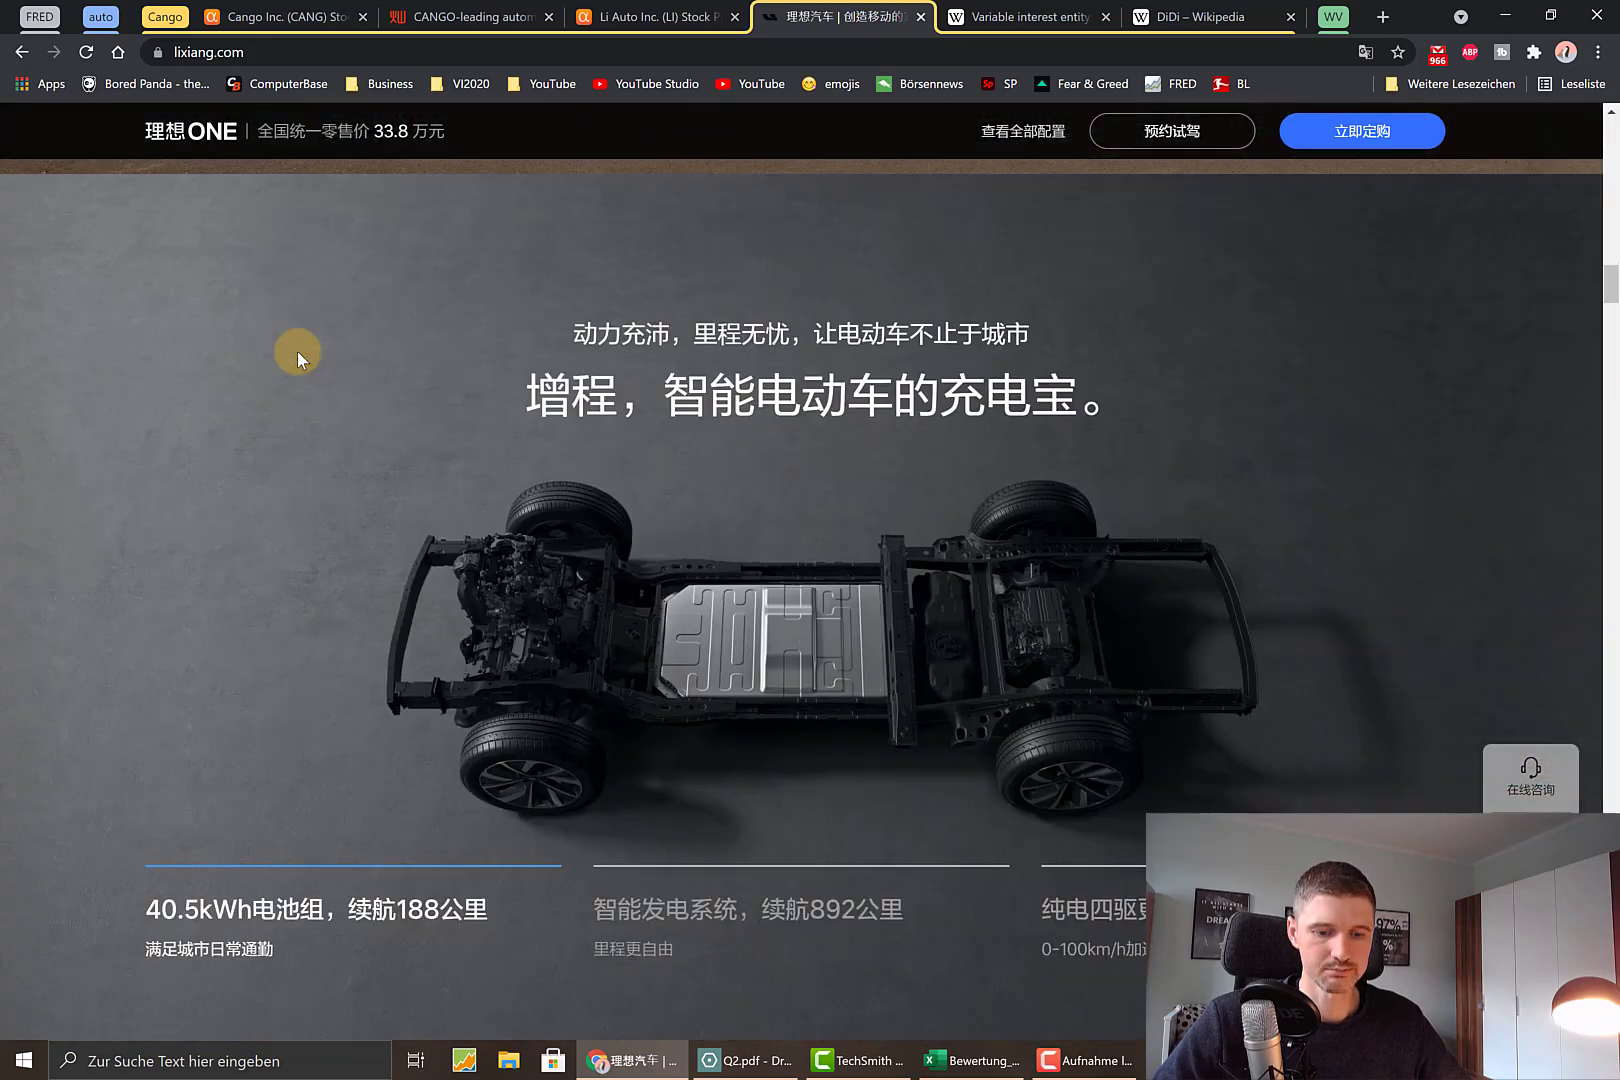
scroll(297, 351, "down", 8)
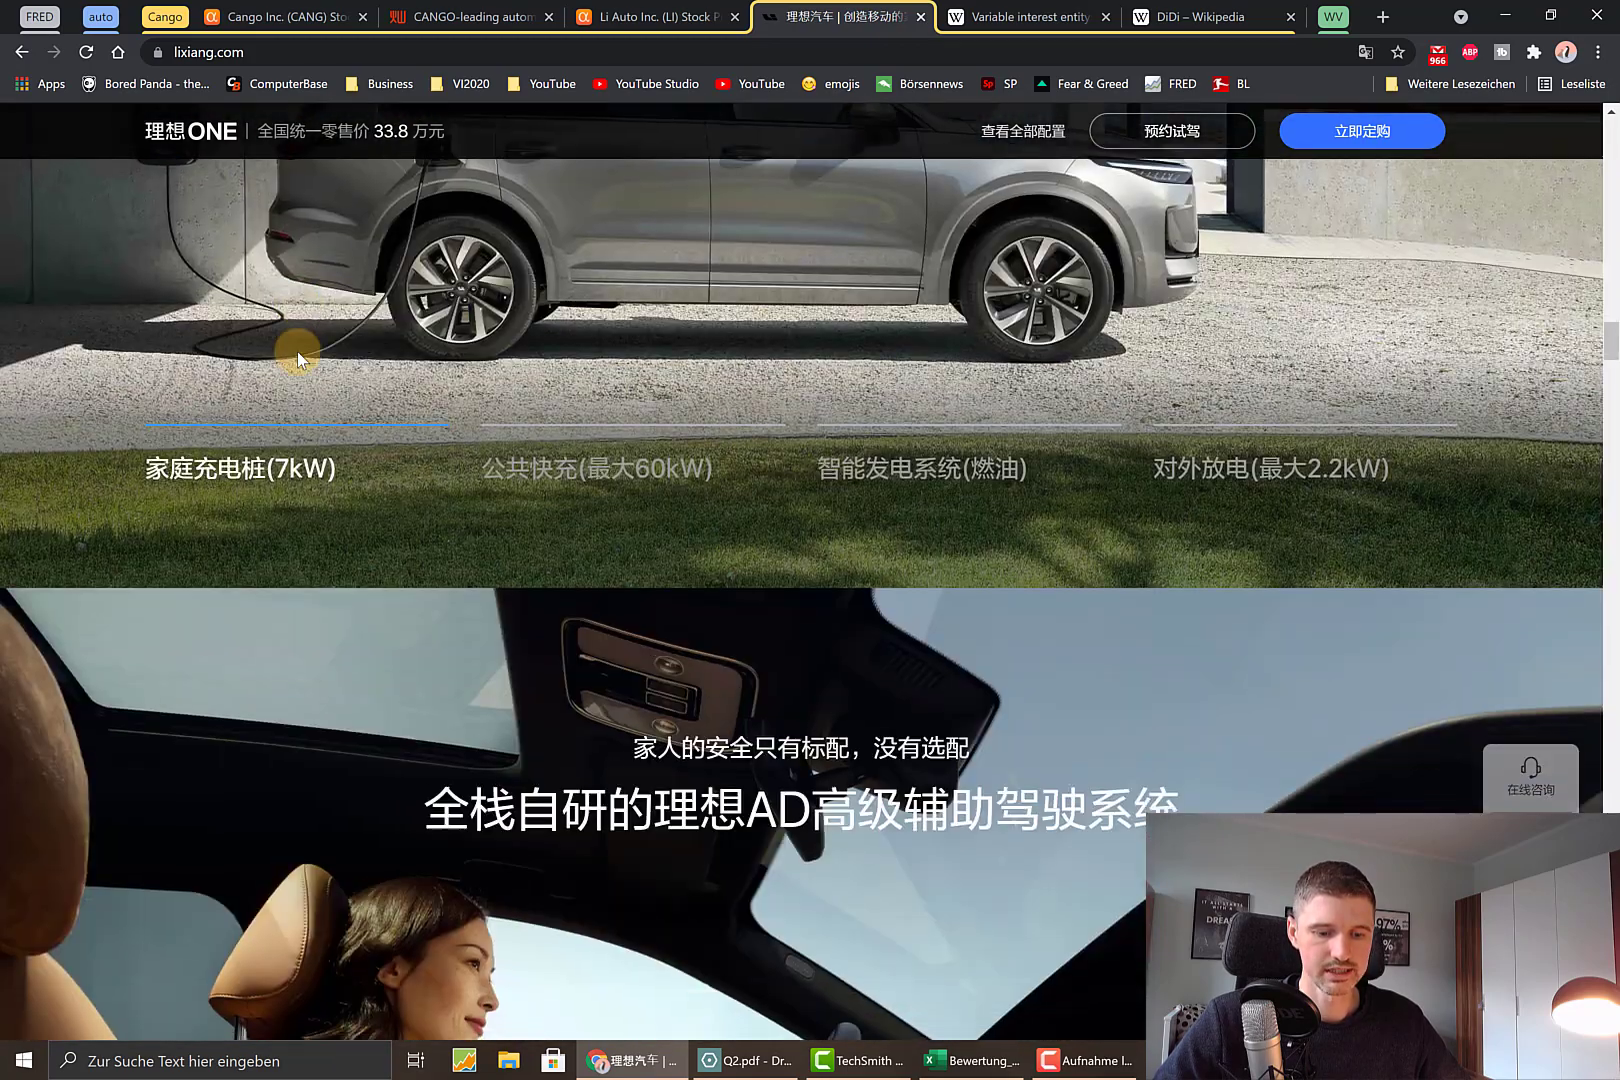
scroll(297, 351, "down", 1)
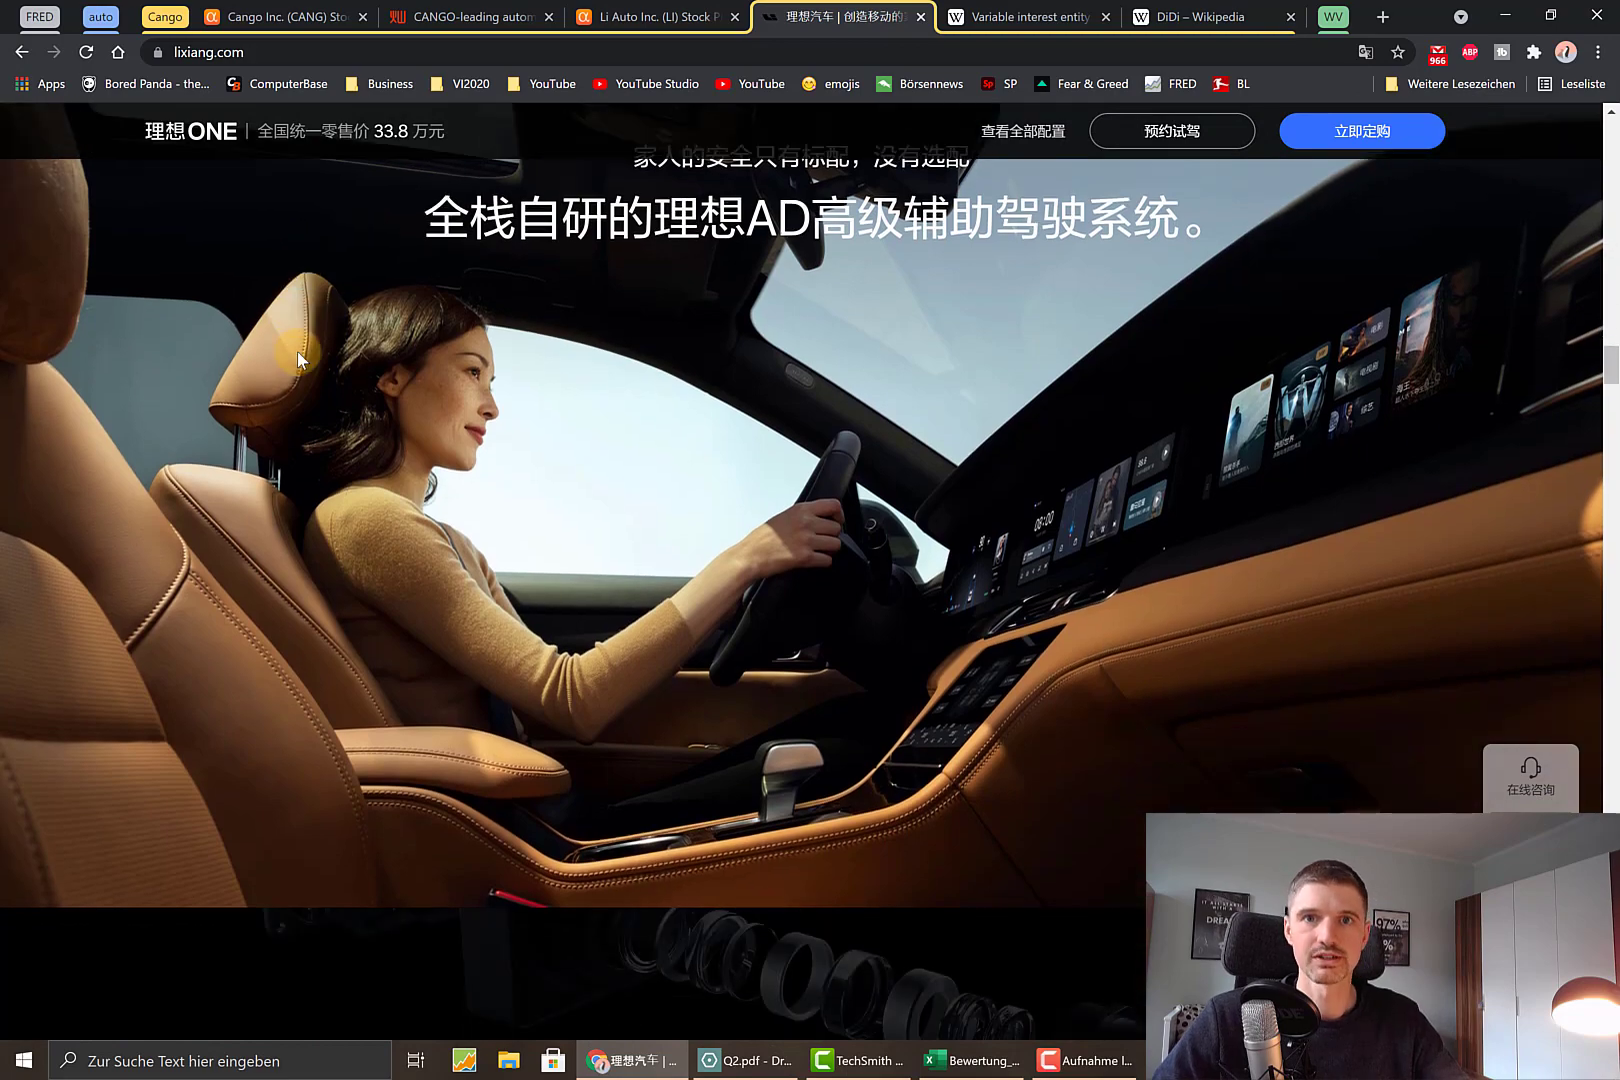
scroll(297, 351, "down", 7)
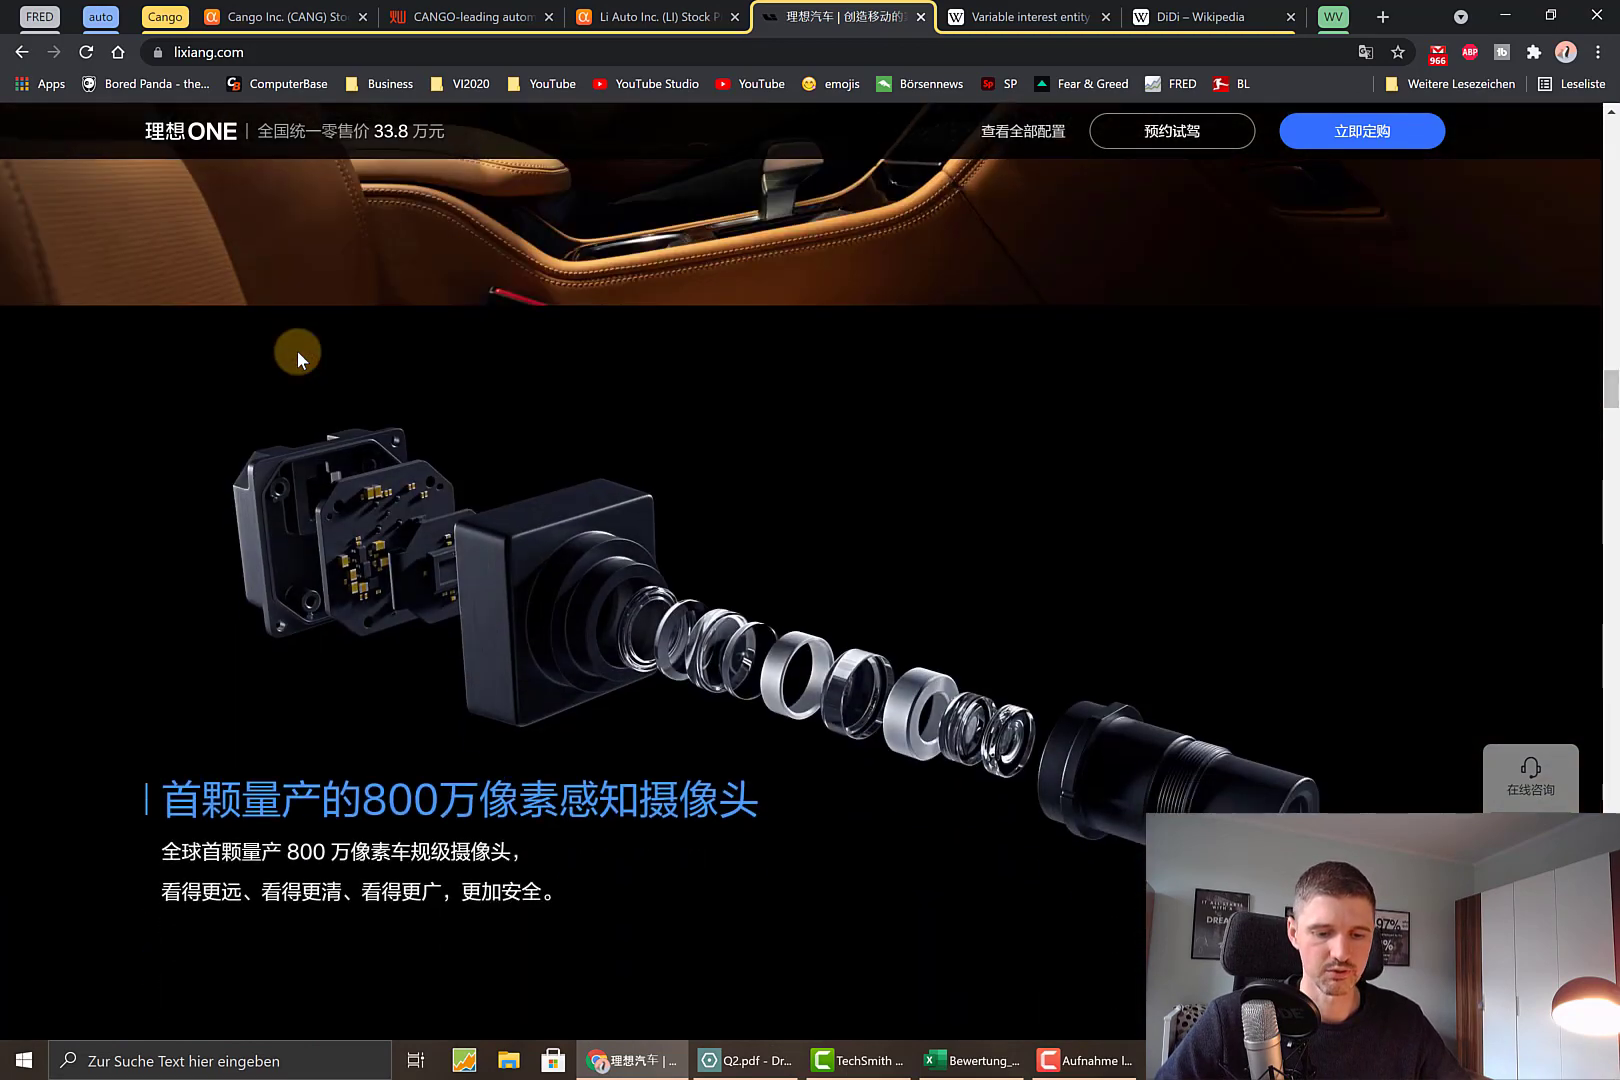
scroll(297, 351, "down", 10)
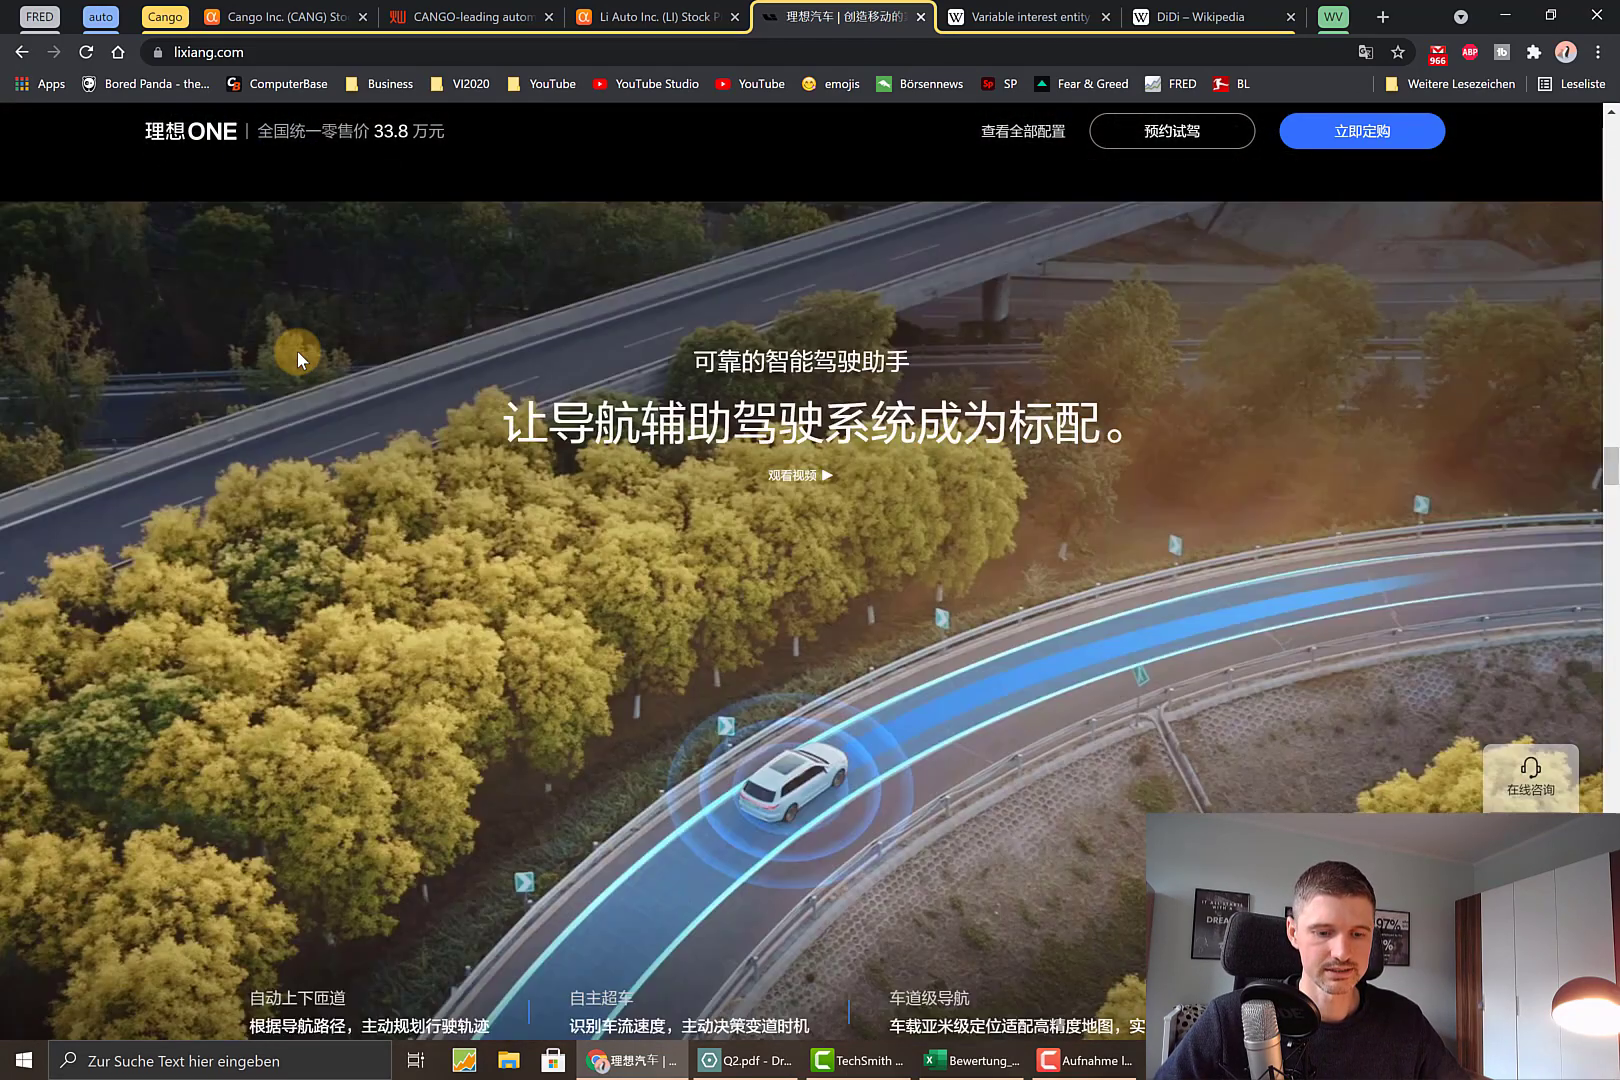
scroll(297, 351, "down", 12)
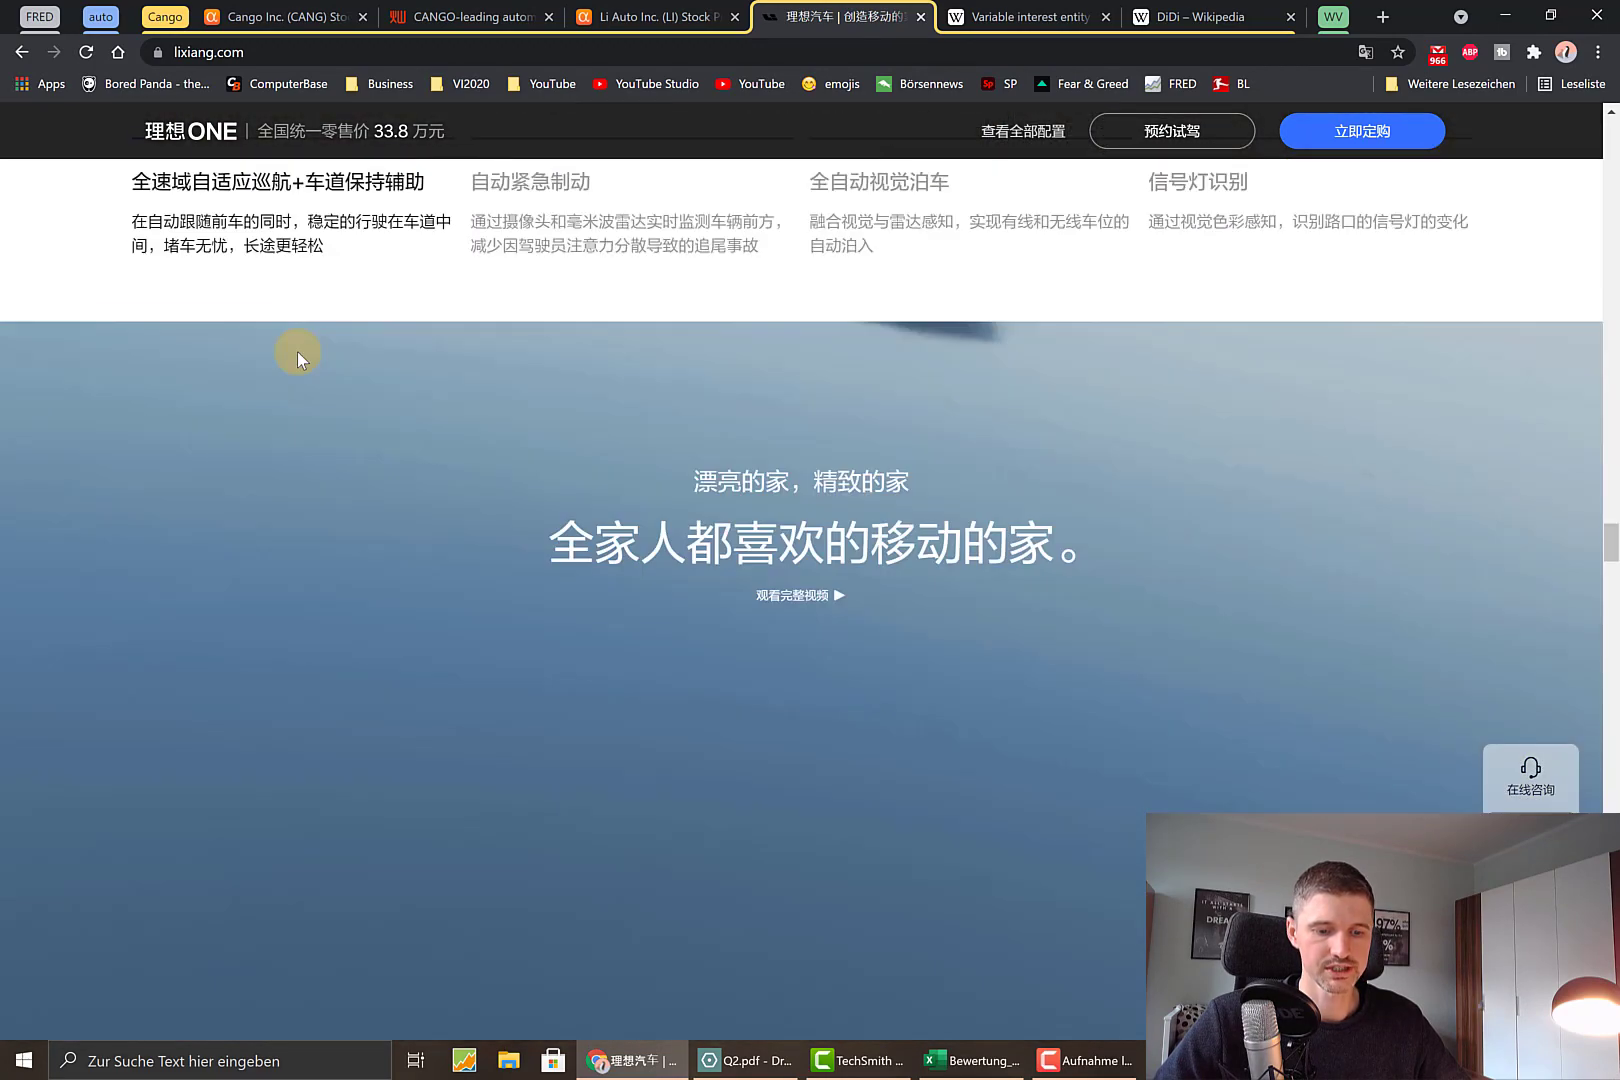
scroll(297, 351, "down", 3)
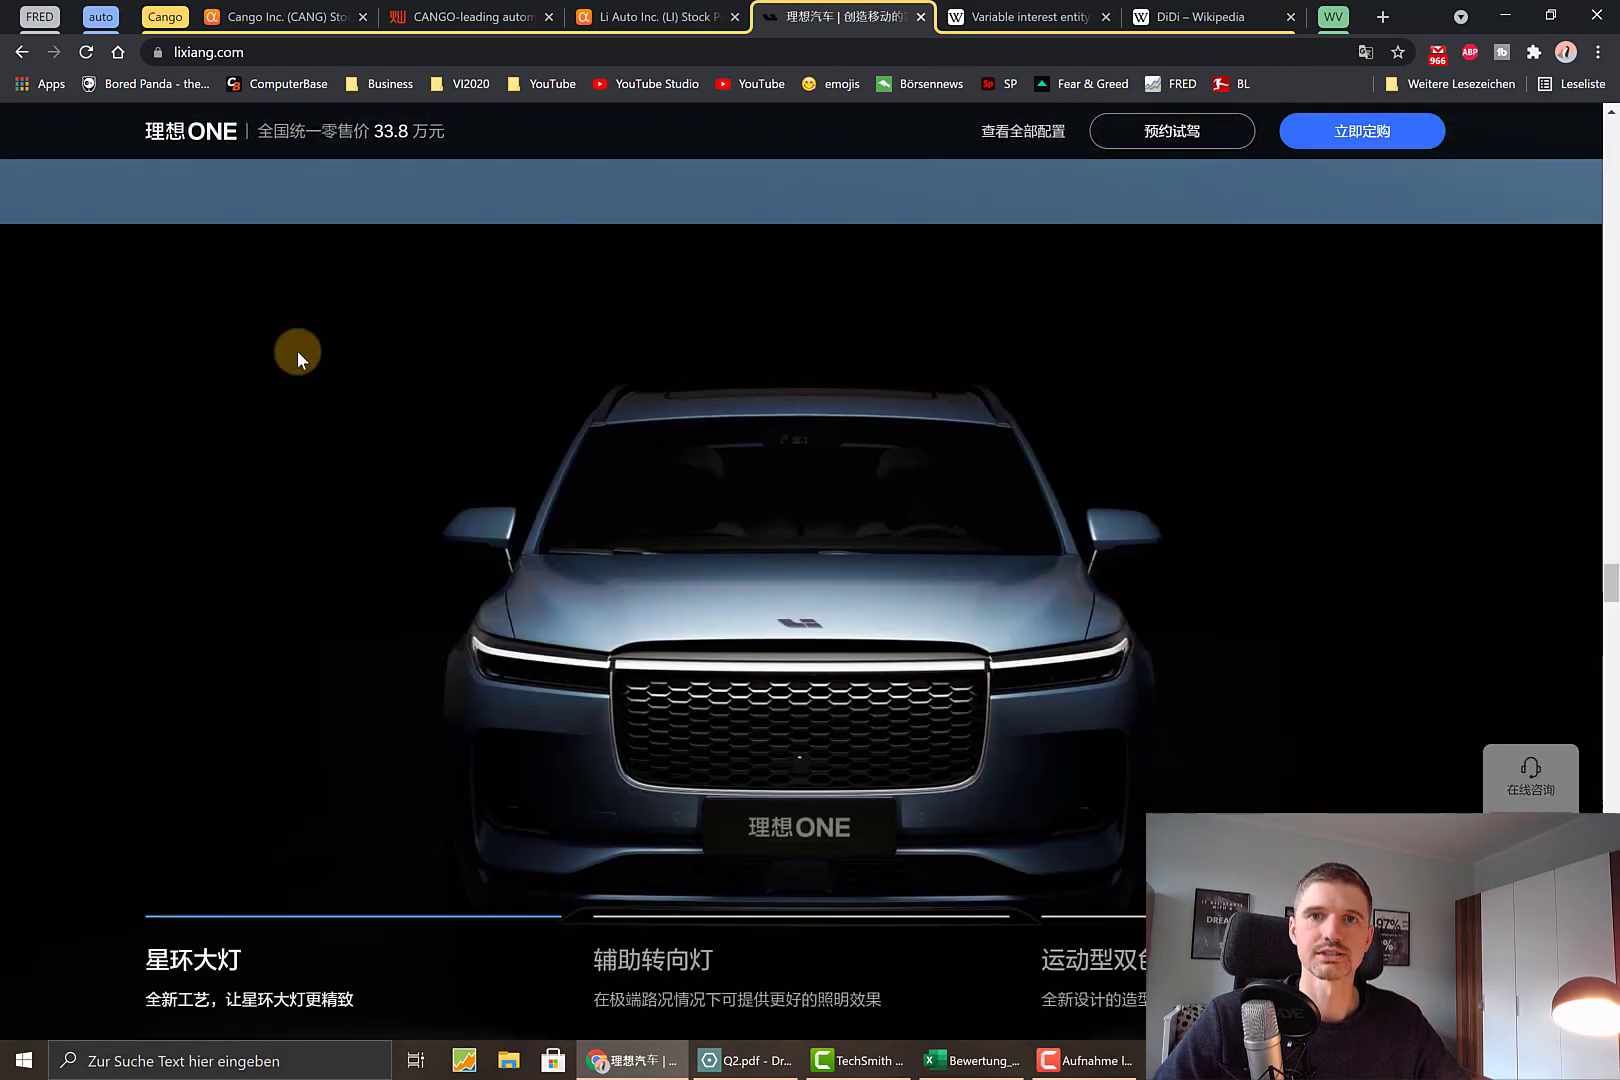
scroll(297, 351, "down", 5)
scroll(297, 351, "down", 4)
- Switch to Q2.pdf in Drawboard PDF and examine Cango's consolidated balance sheet on page 11 and statements of comprehensive income on page 12
key("alt+Tab")
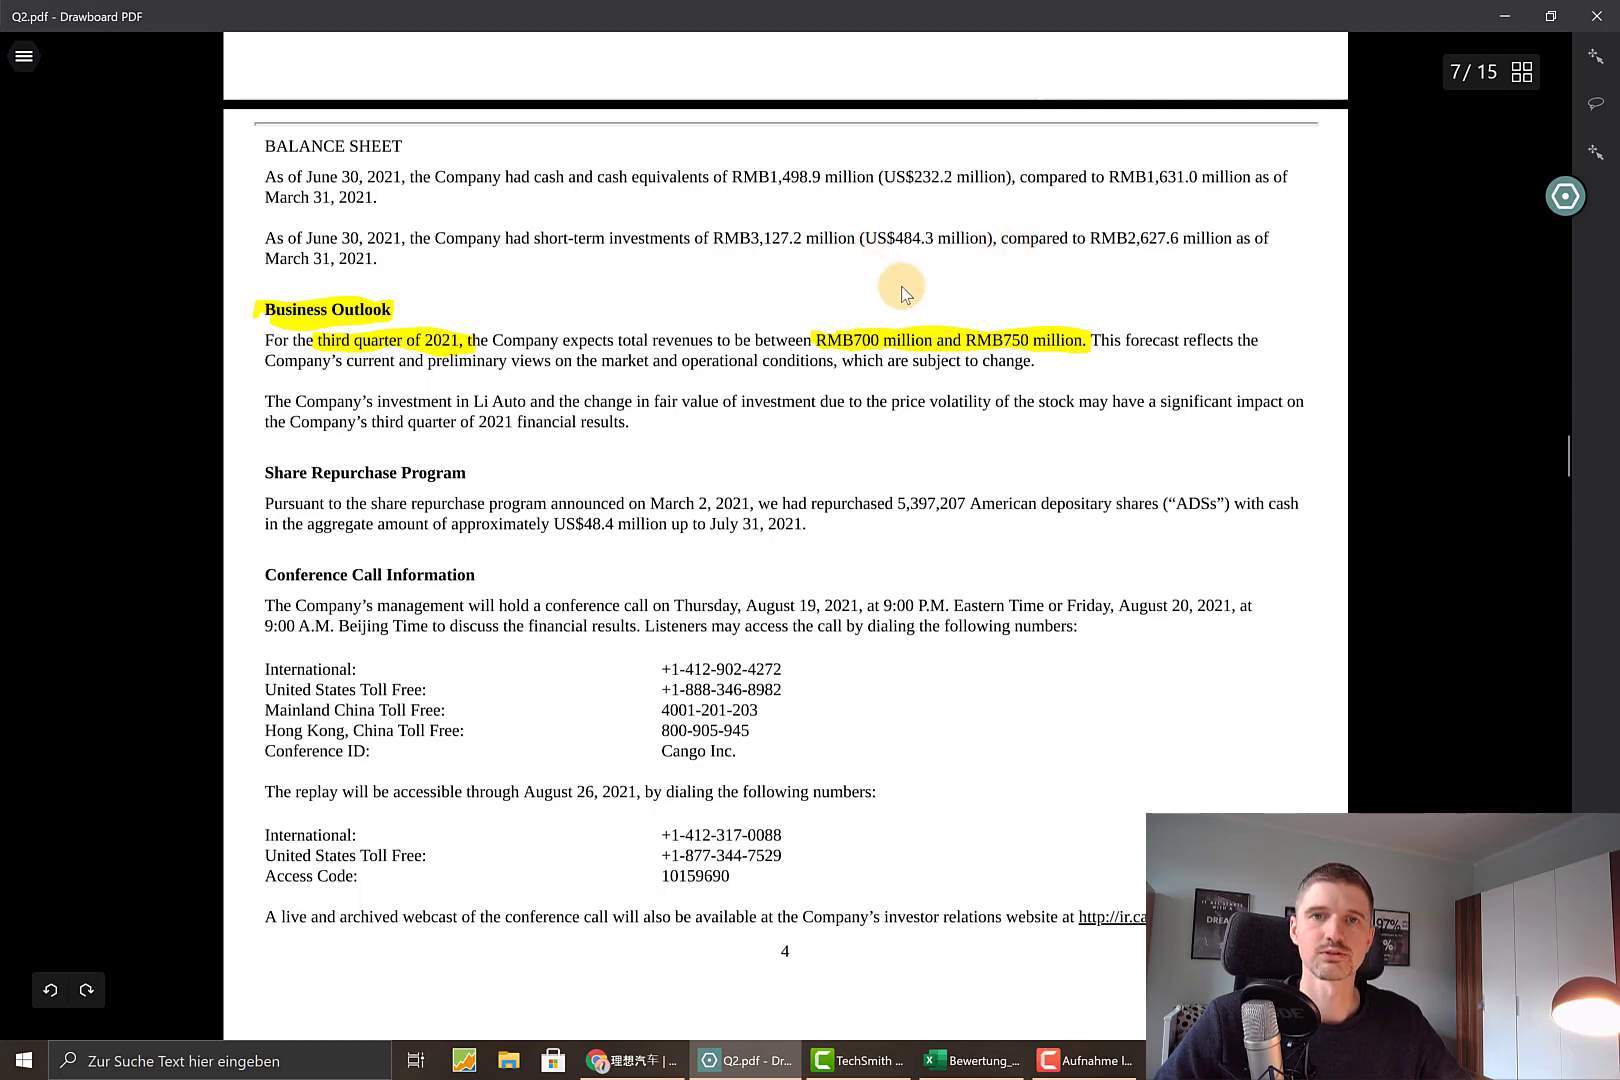
scroll(246, 330, "down", 15)
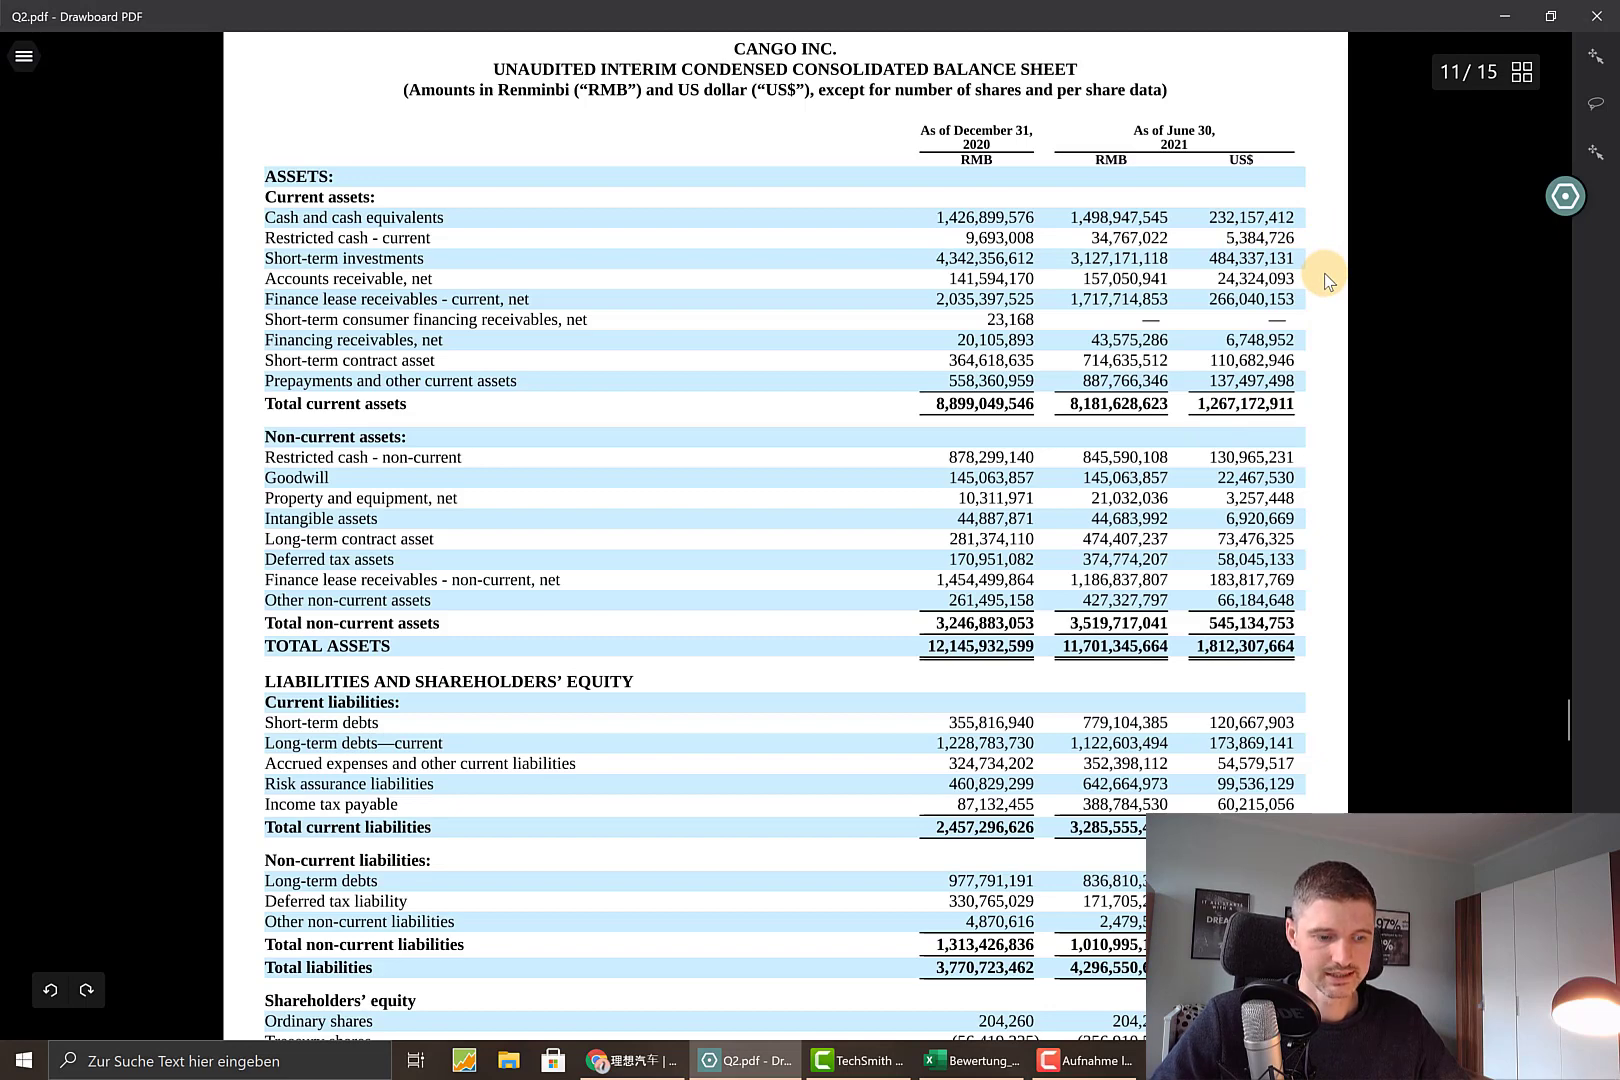
scroll(1324, 273, "down", 3)
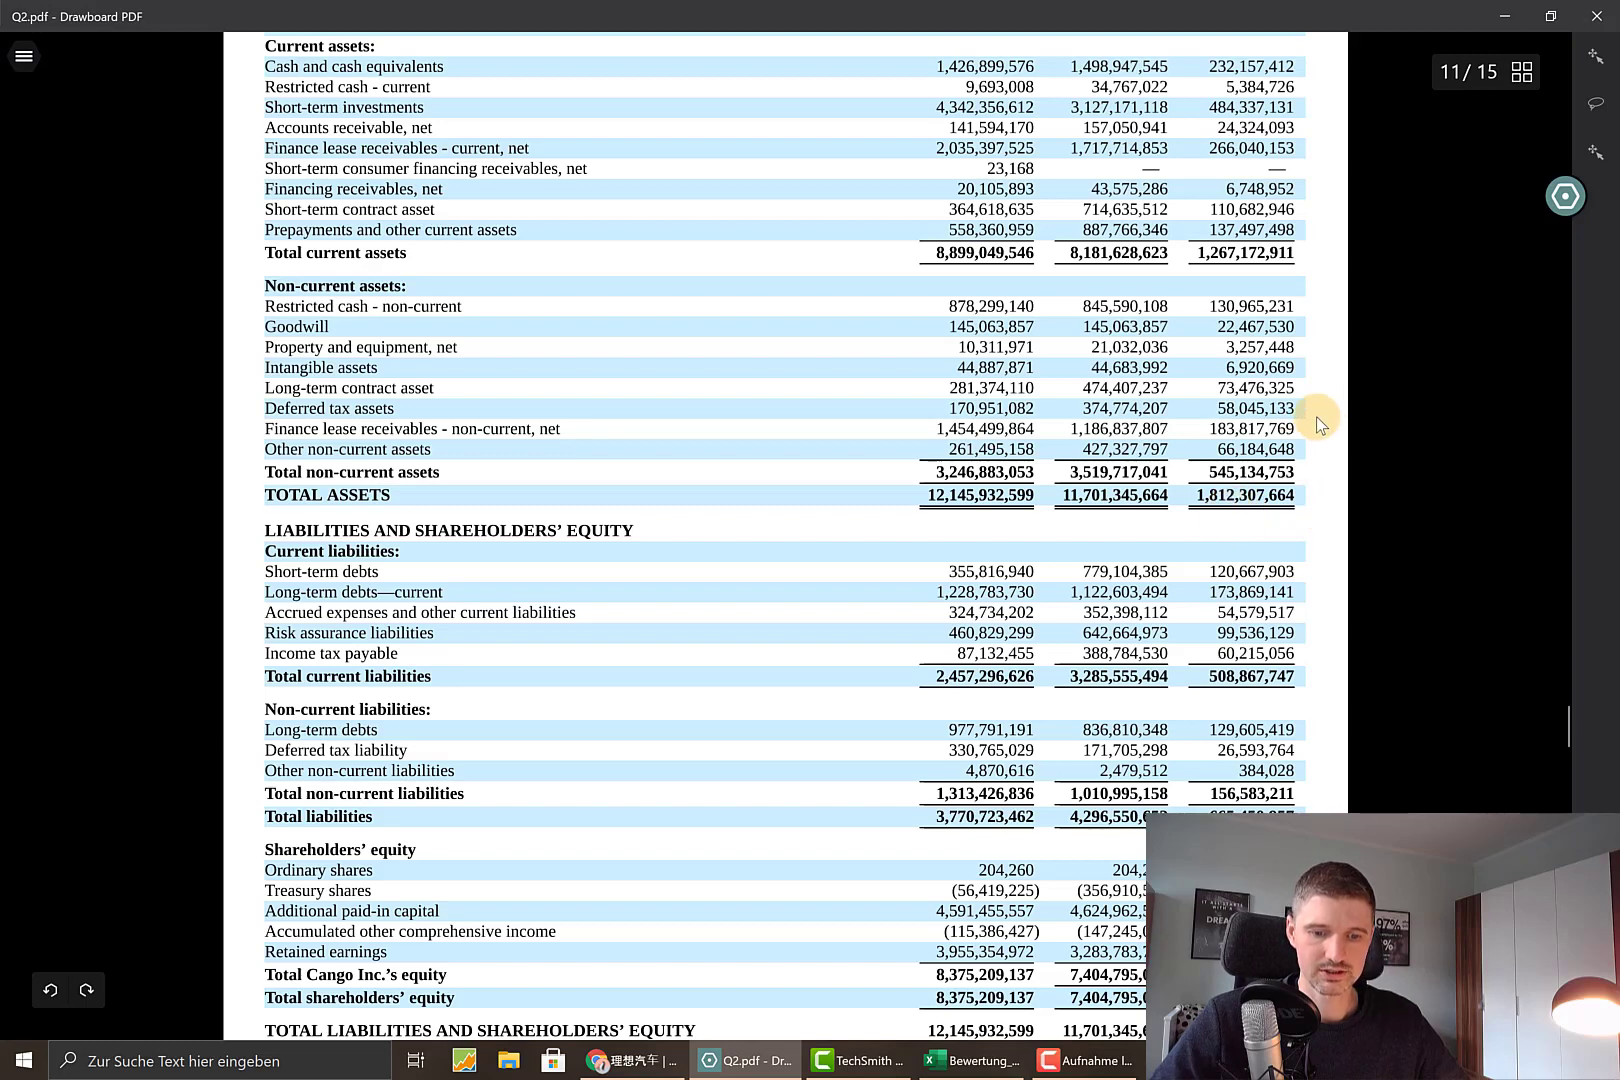
scroll(1316, 418, "down", 3)
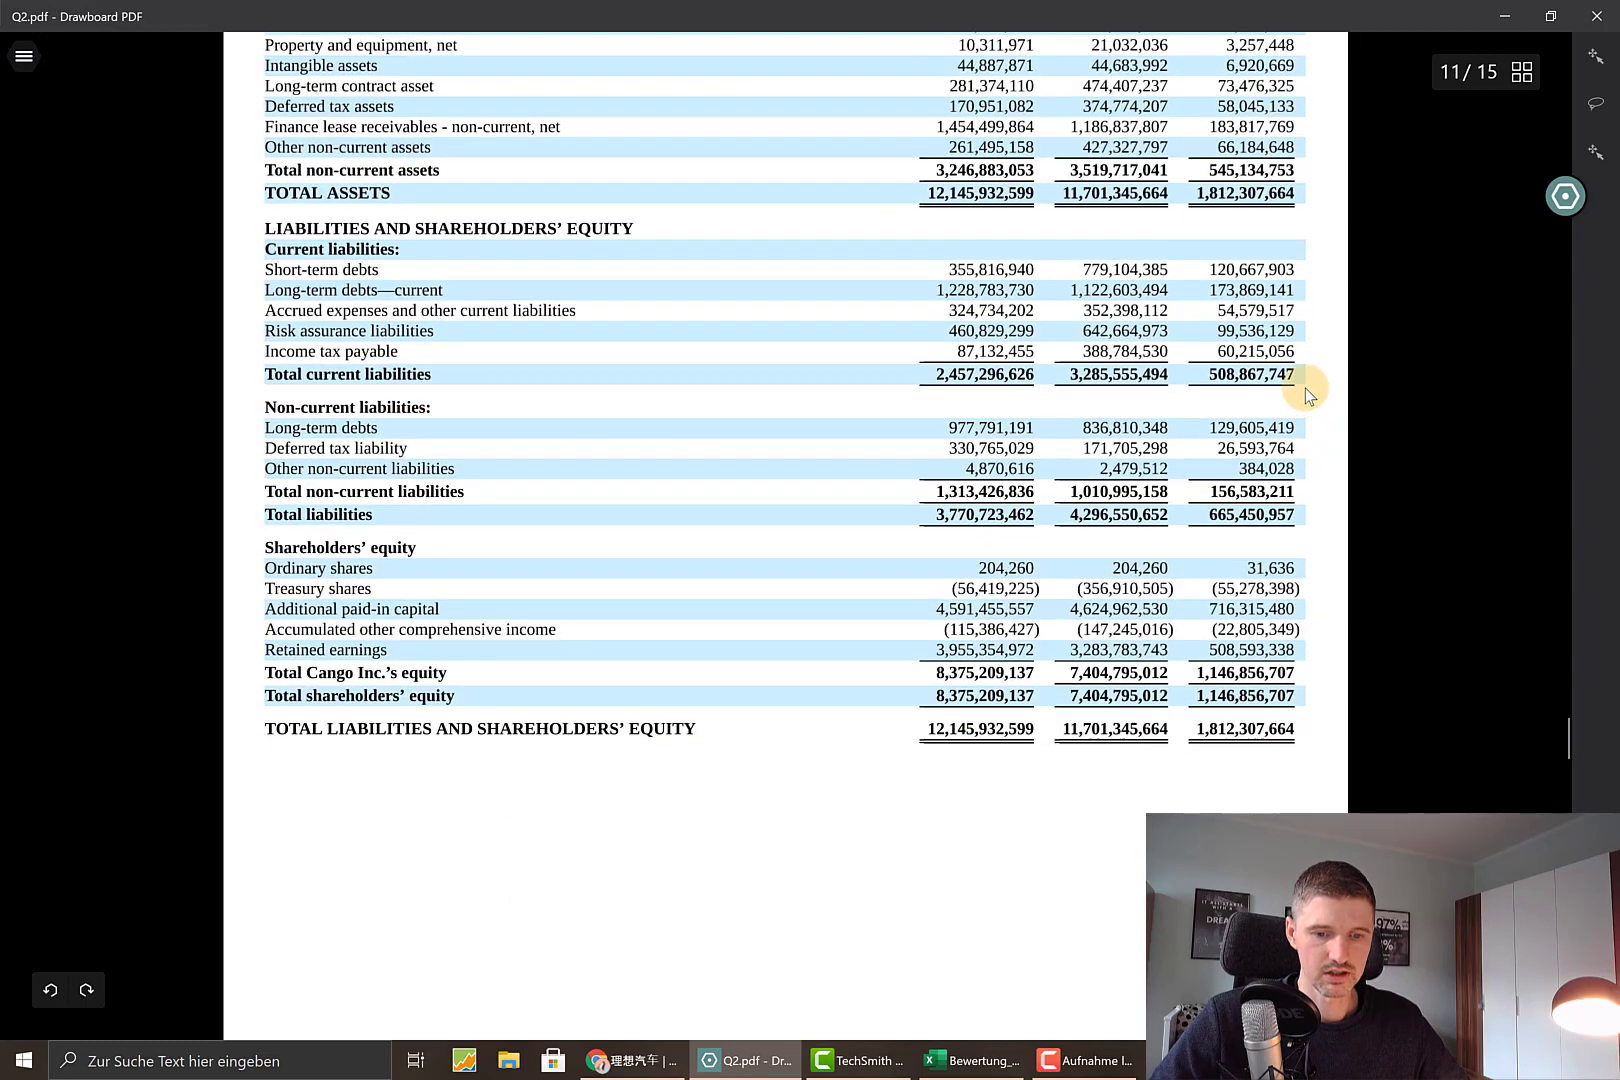
scroll(1300, 385, "up", 5)
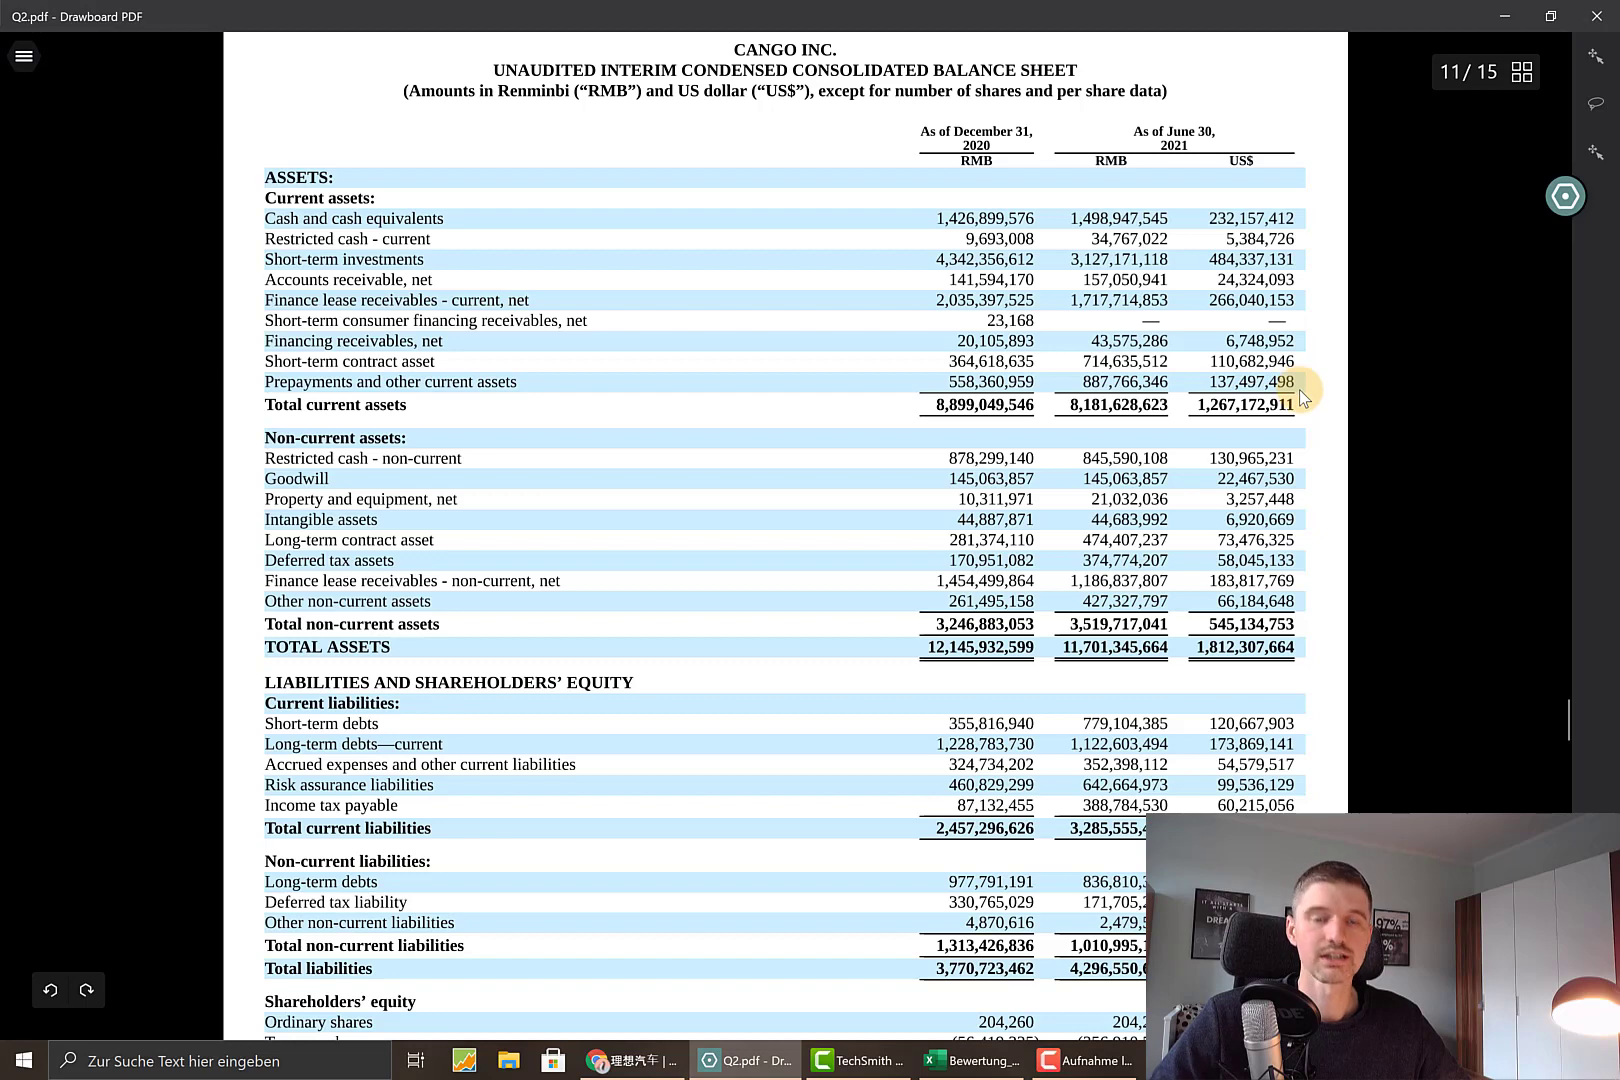
scroll(1301, 367, "down", 3)
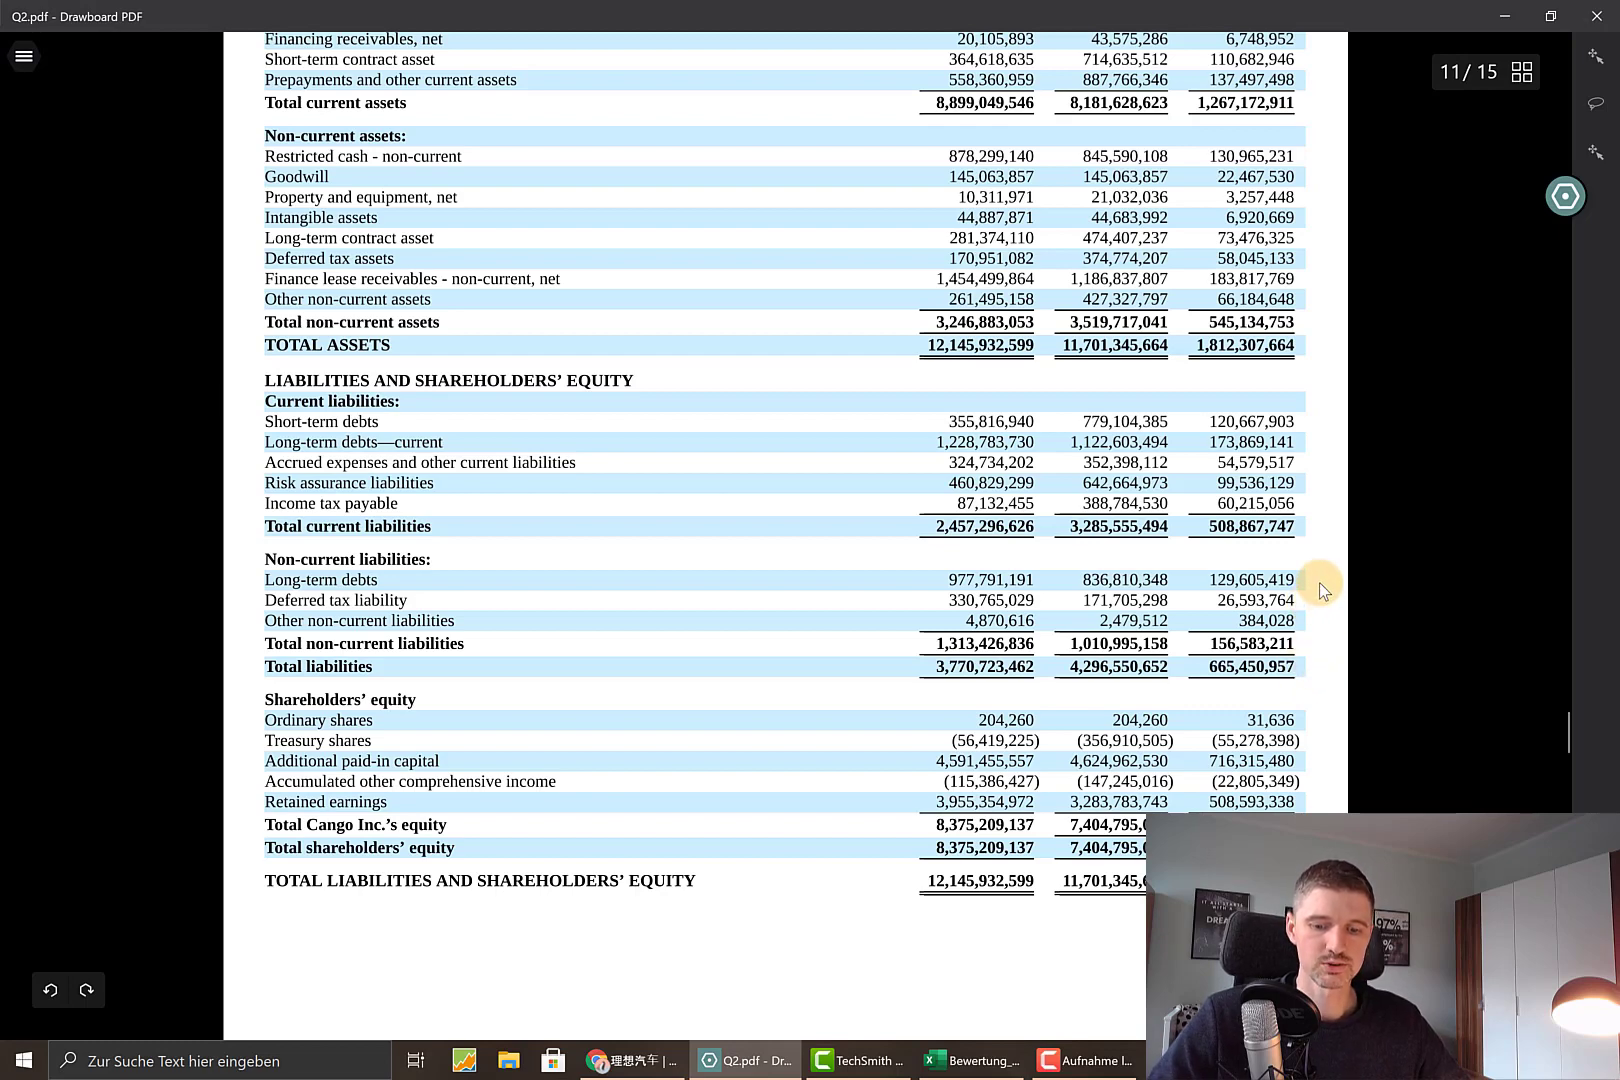
scroll(1319, 582, "down", 5)
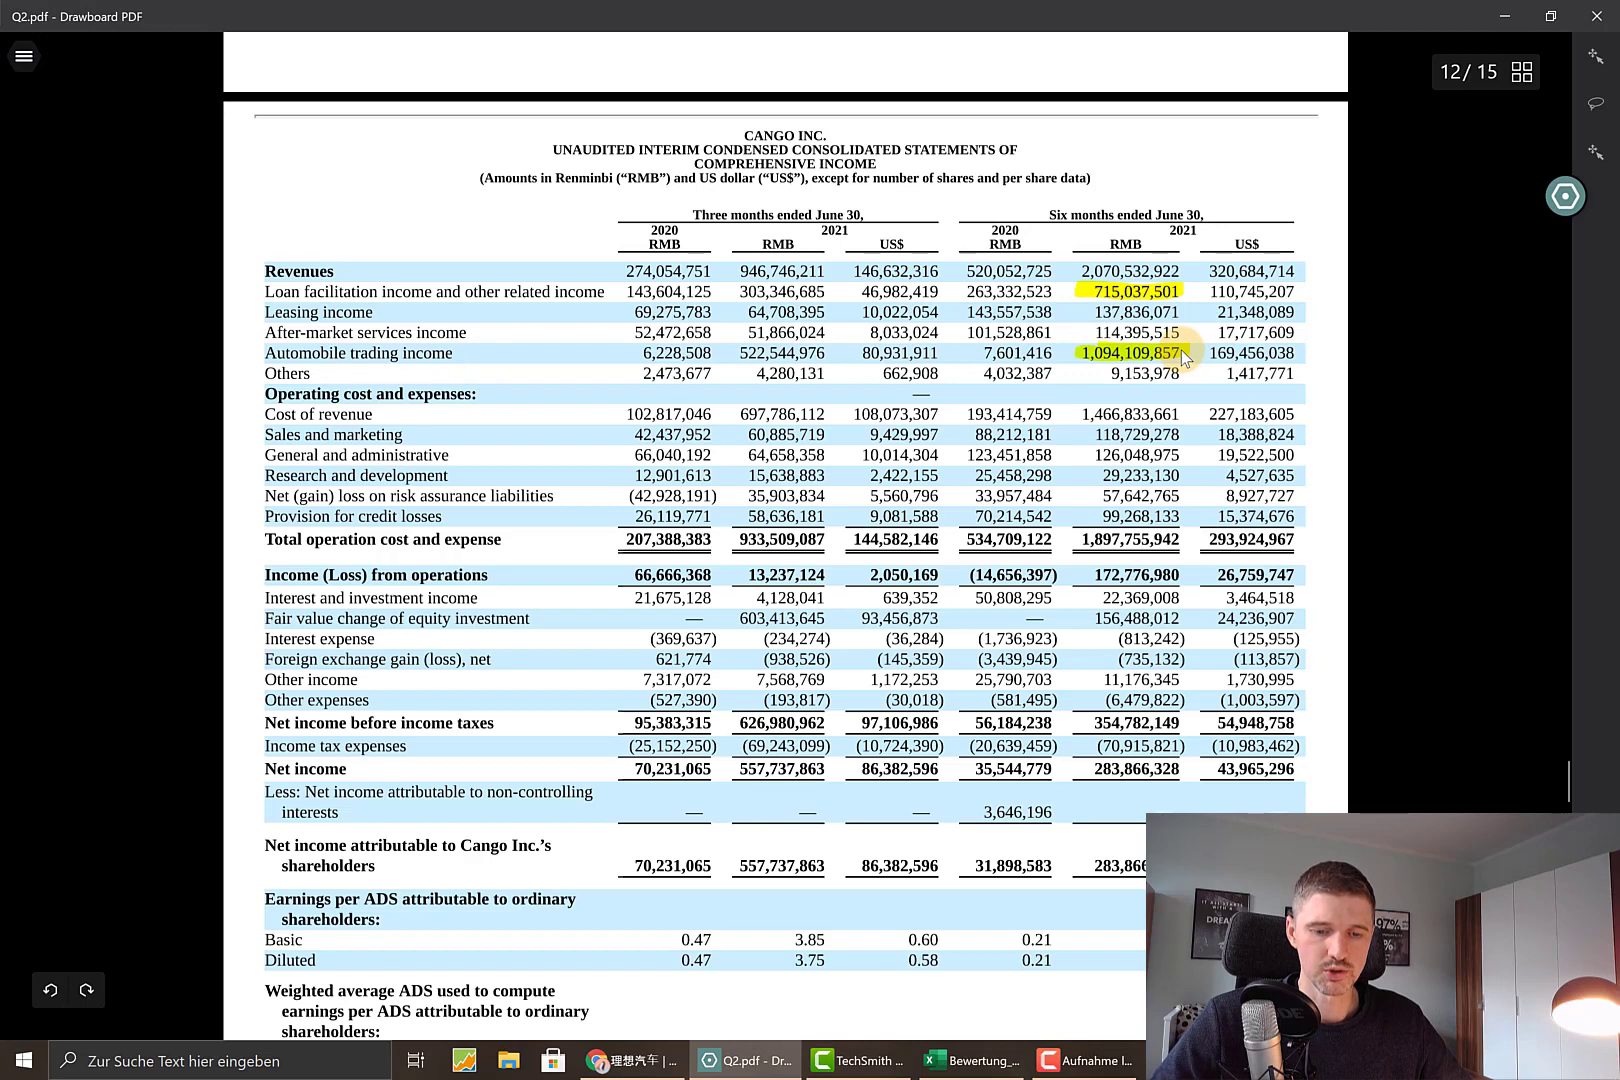
- Switch to the Annual Report 2020 PDF, read its Form 20-F cover page, and go to the annotations on page 2
key("ctrl+Tab")
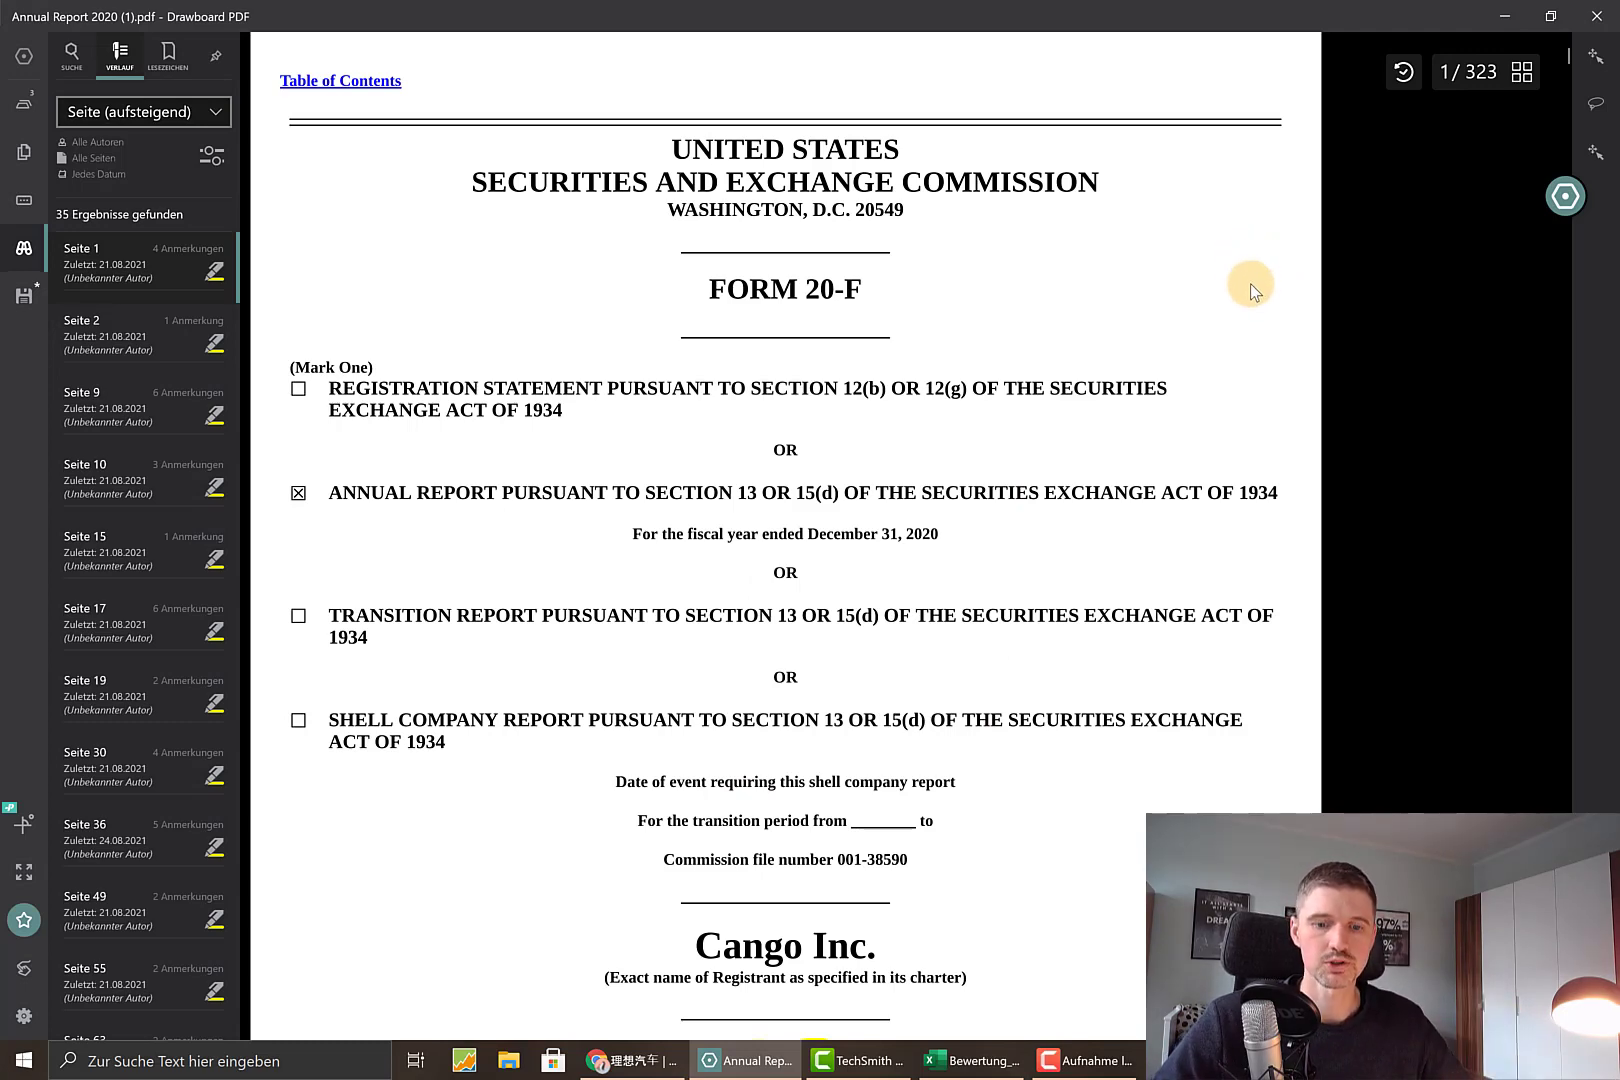
scroll(1250, 261, "down", 6)
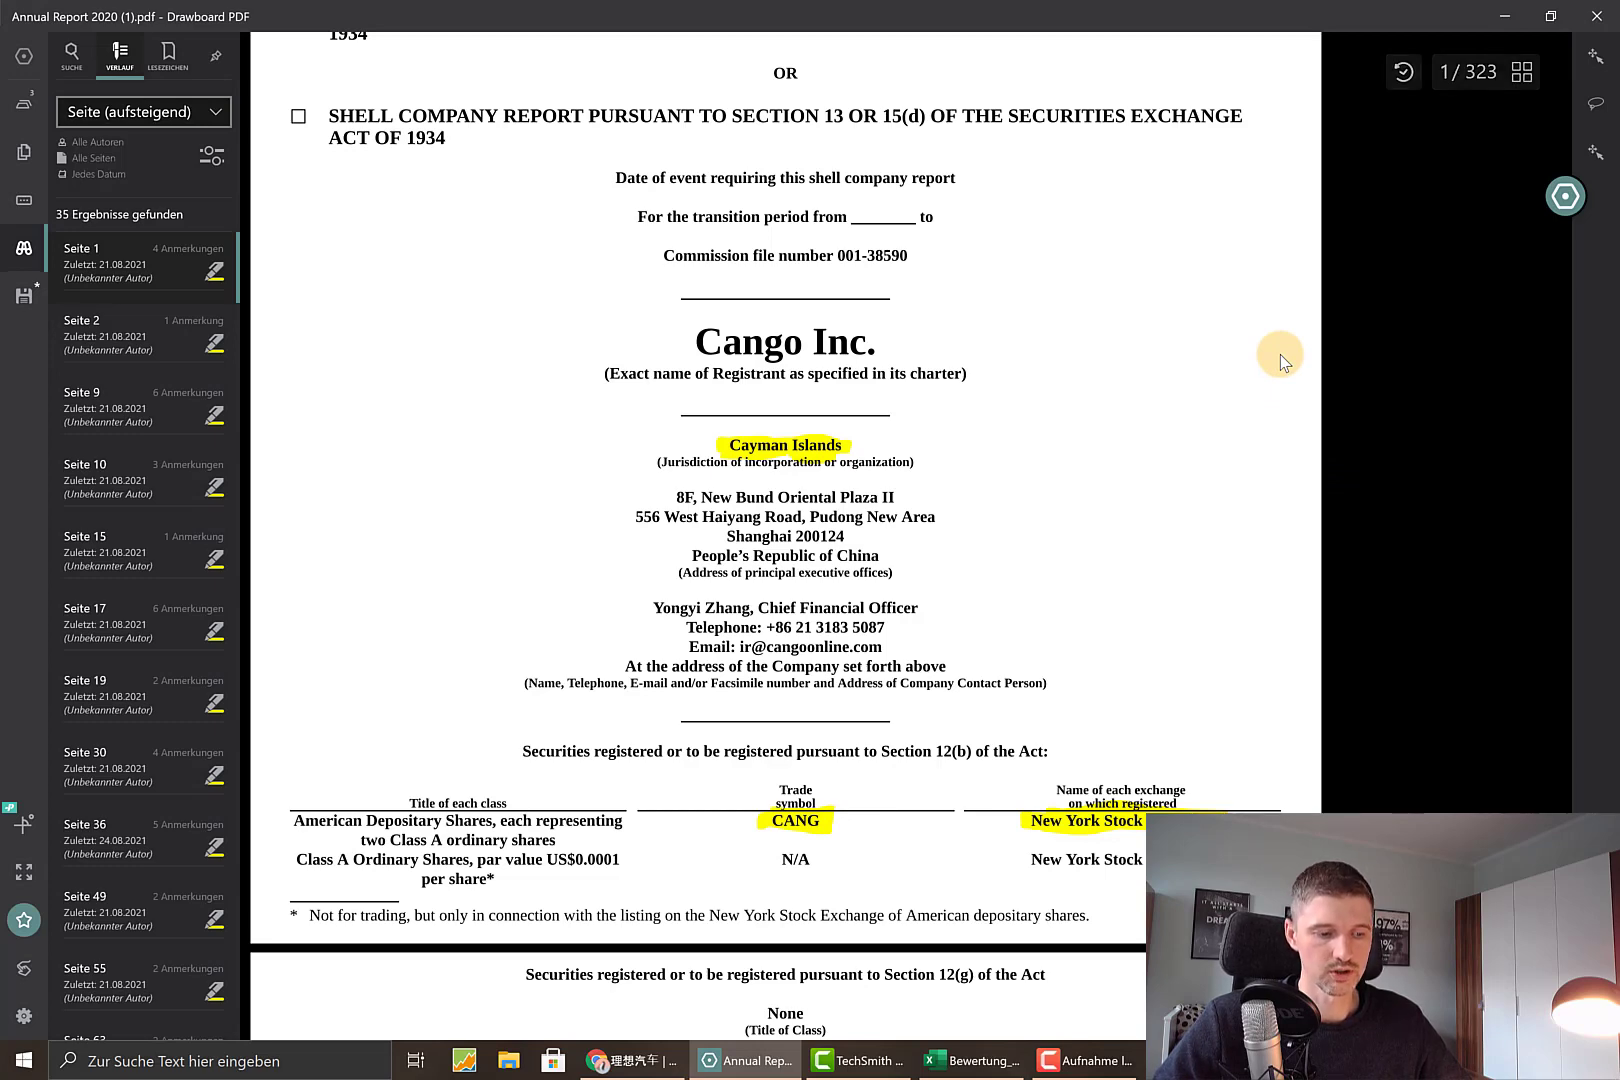
left_click(200, 340)
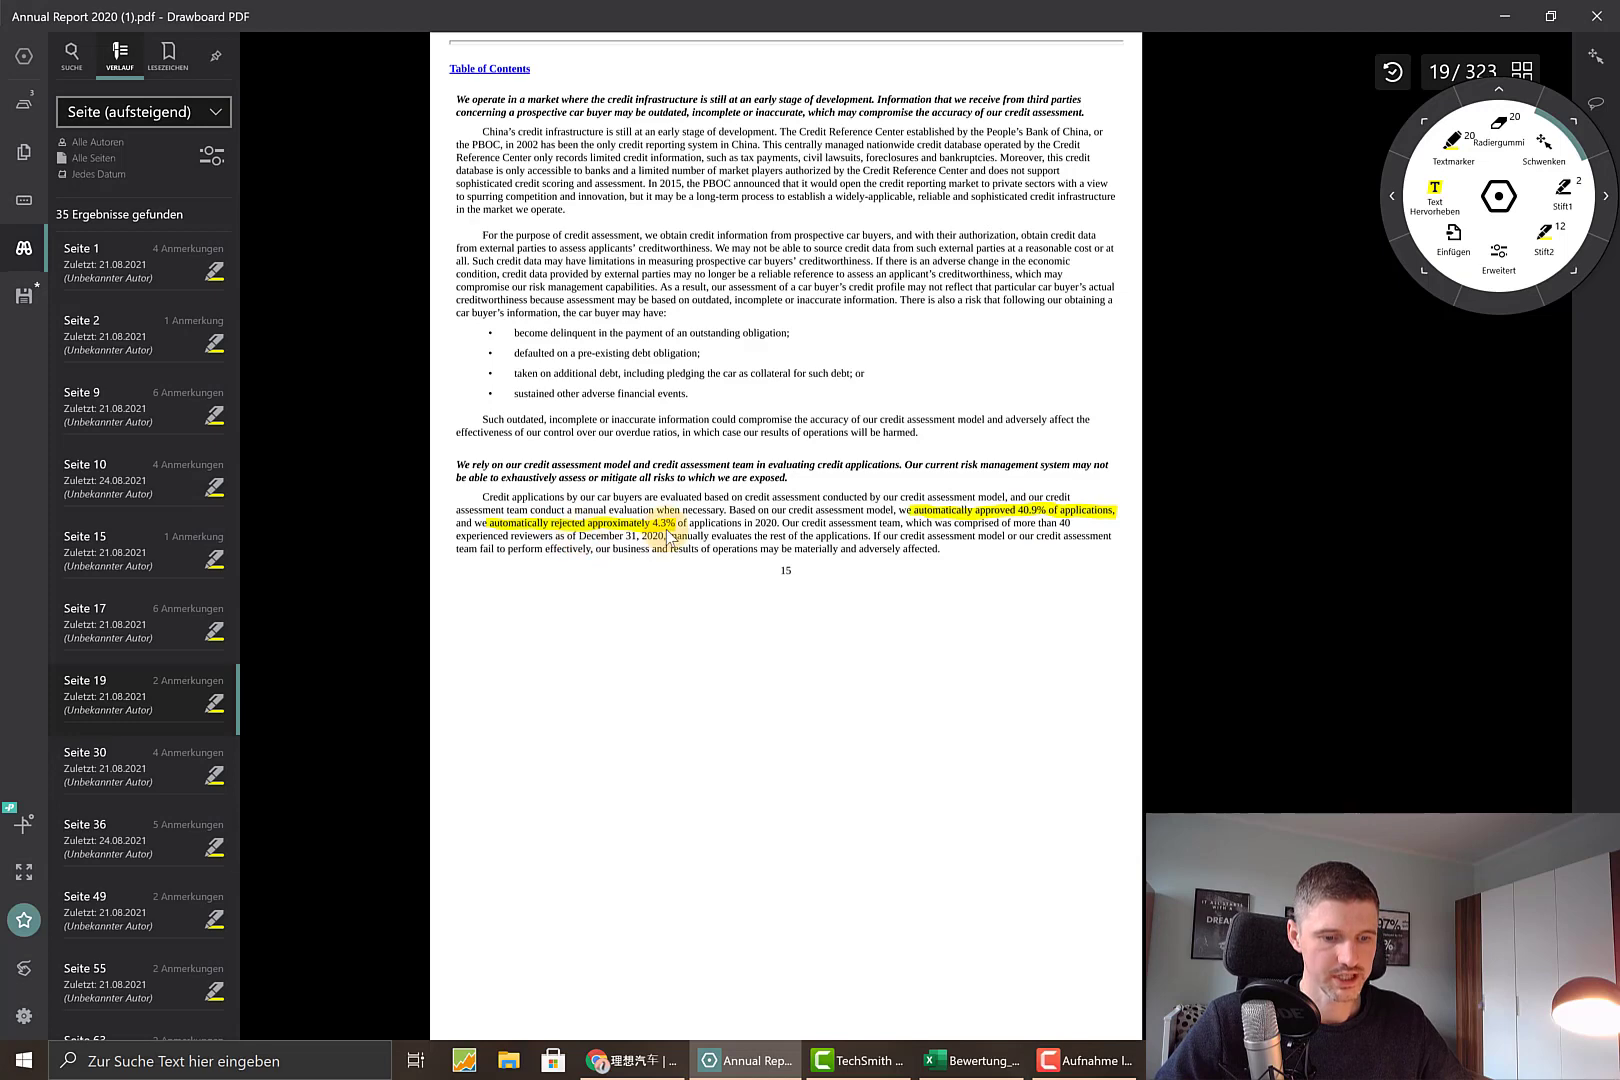
- Read the highlighted risk factors on pages 30, 36, 49 and 55, covering Didi Chuxing, Li Auto, voting control and foreign ownership rules
left_click(143, 778)
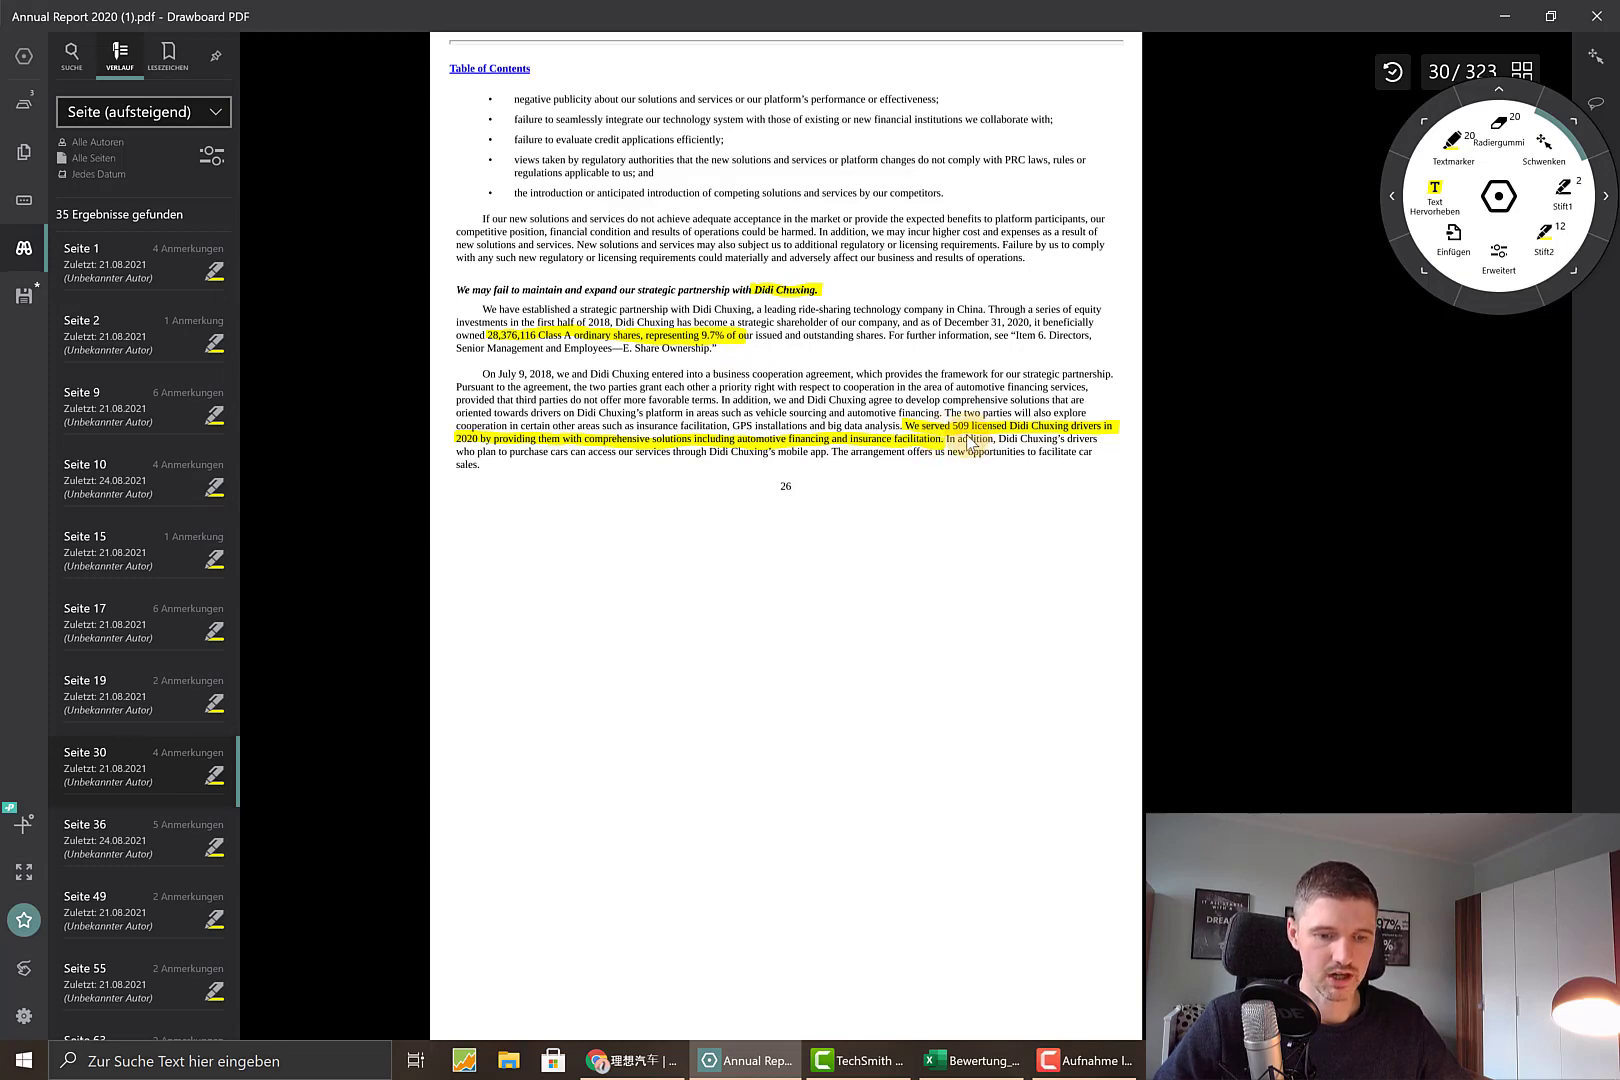
key("Down")
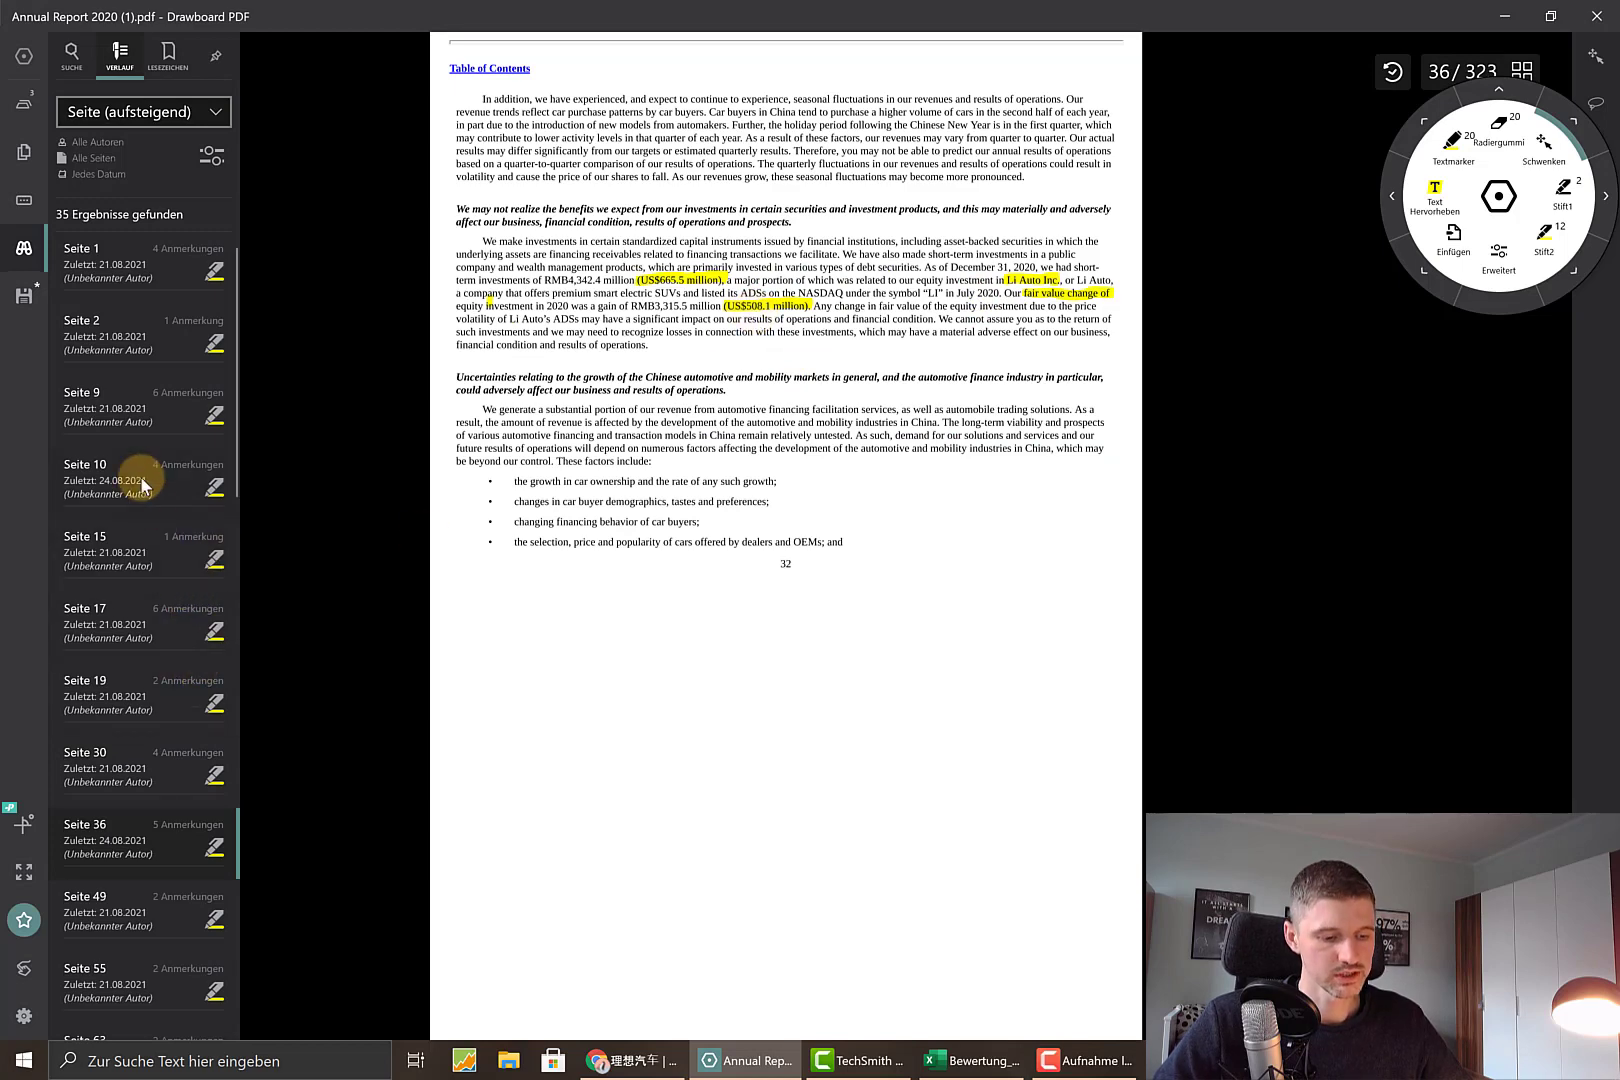
scroll(140, 478, "down", 3)
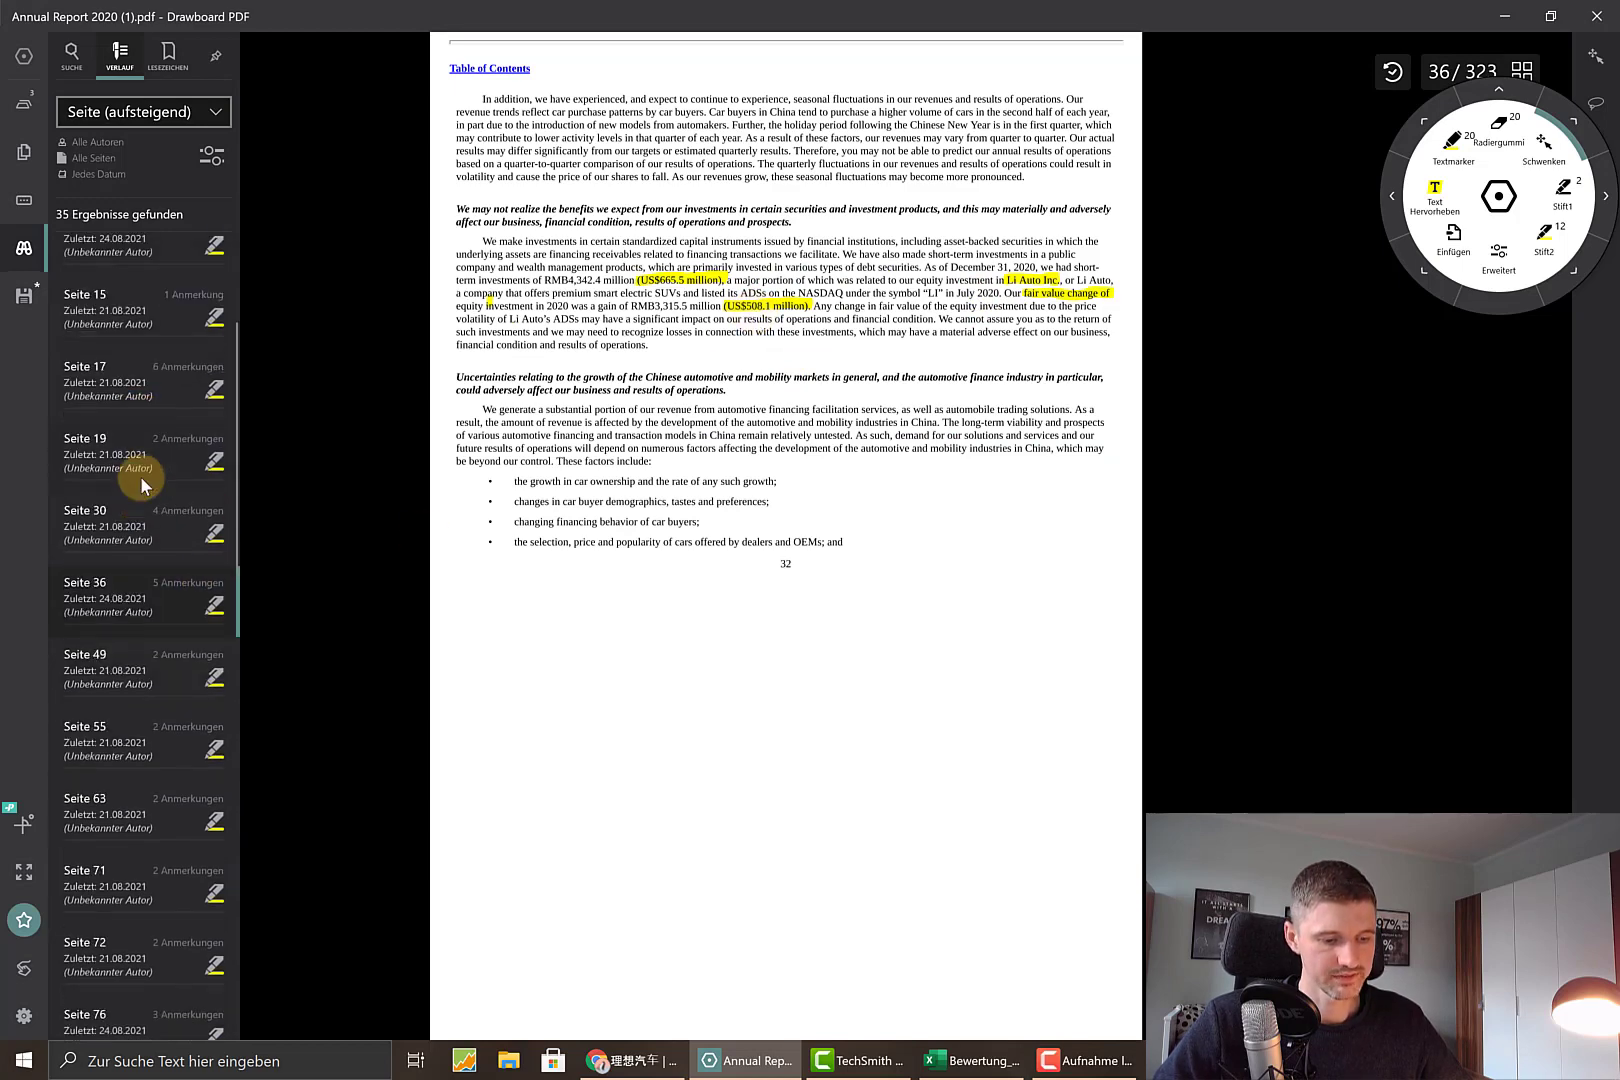
left_click(140, 673)
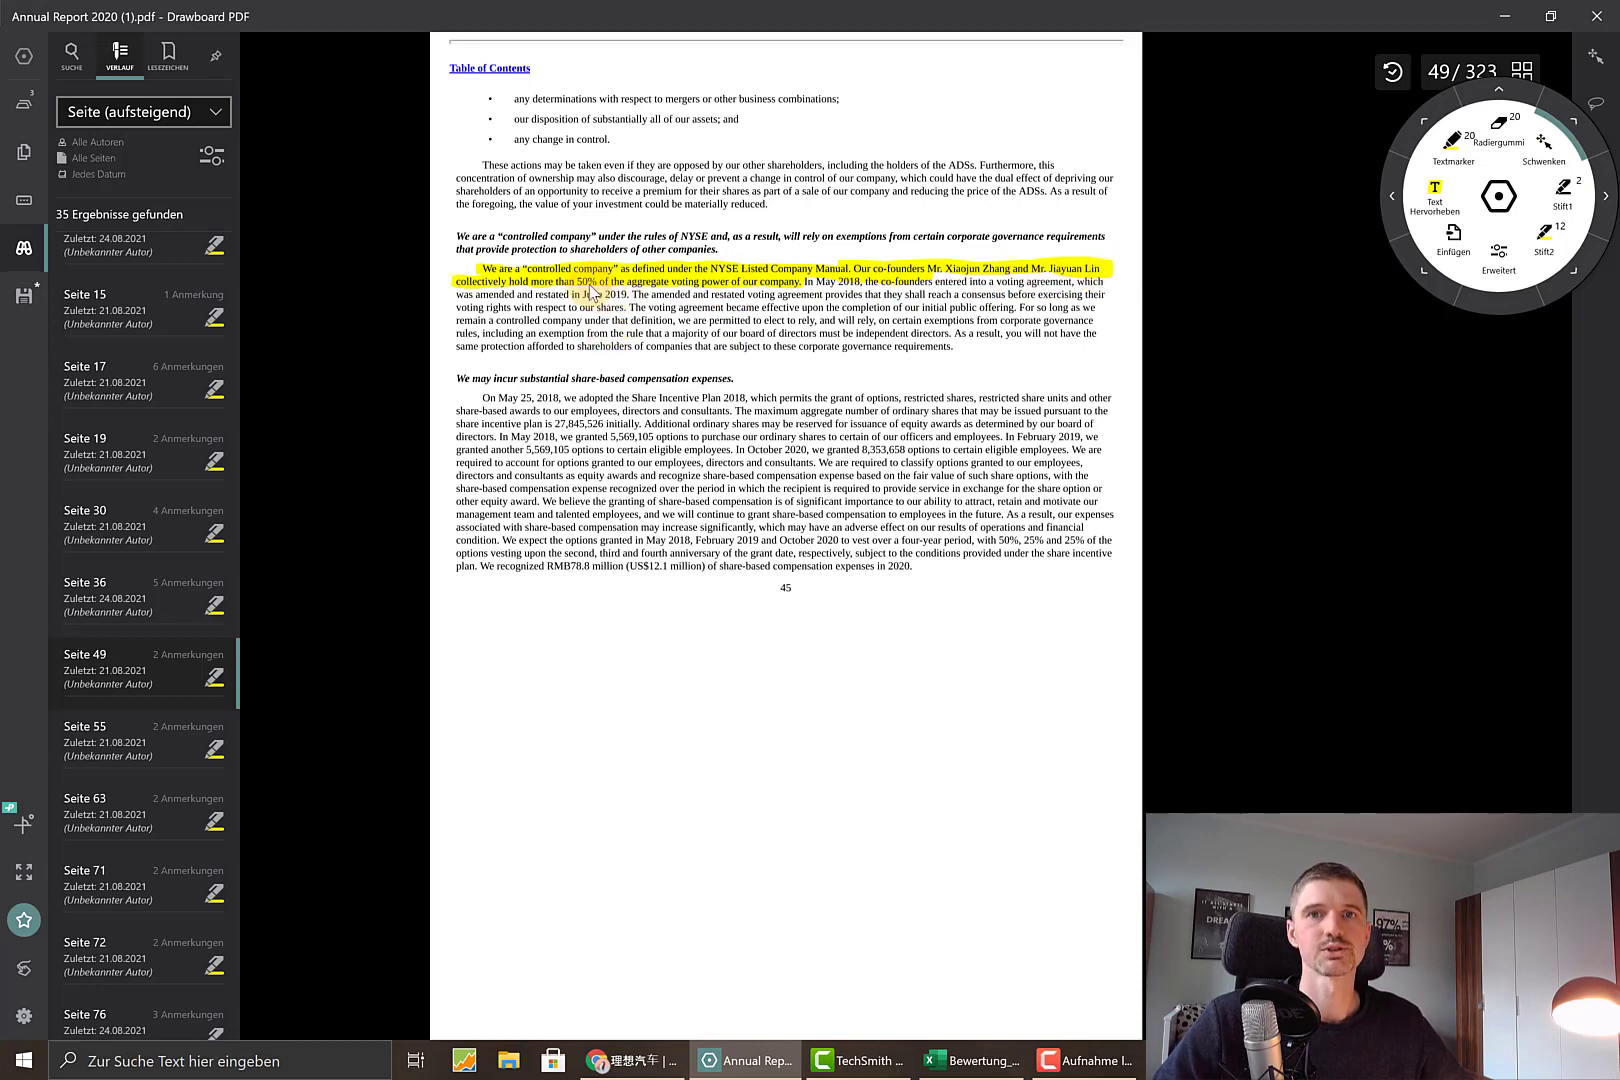
left_click(158, 748)
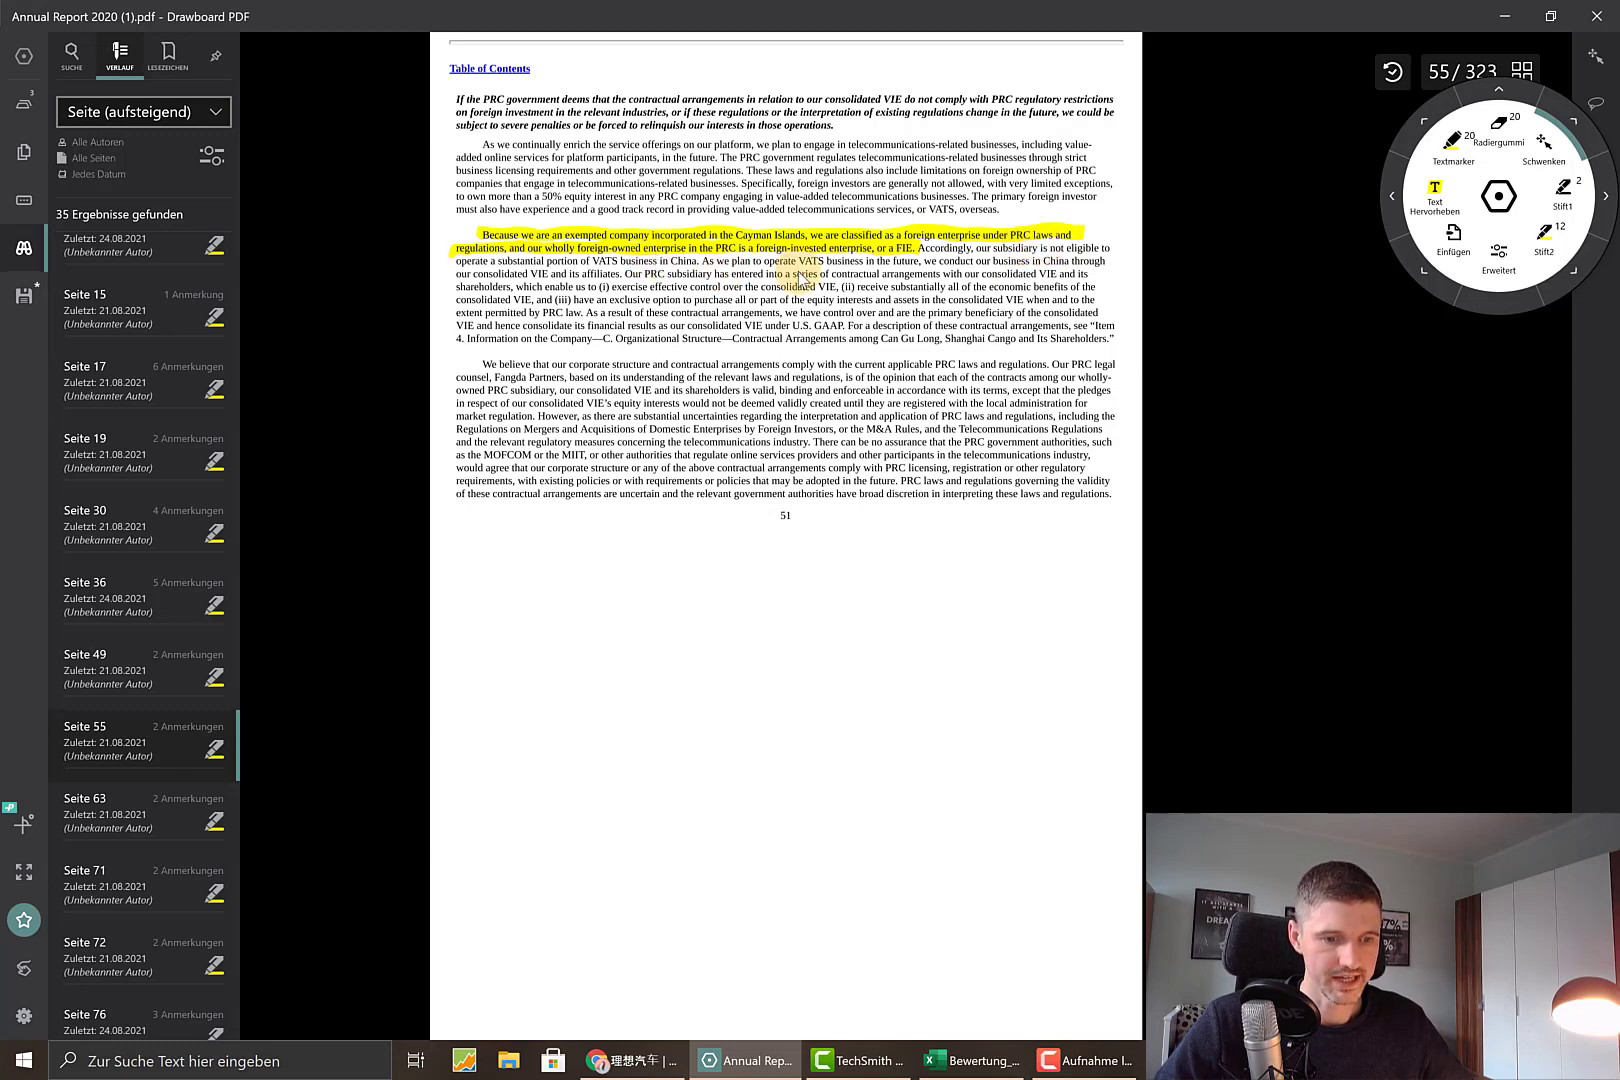
- Read the highlighted passages on pages 71 and 72 about audit inspection and the Holding Foreign Companies Accountable Act
left_click(111, 880)
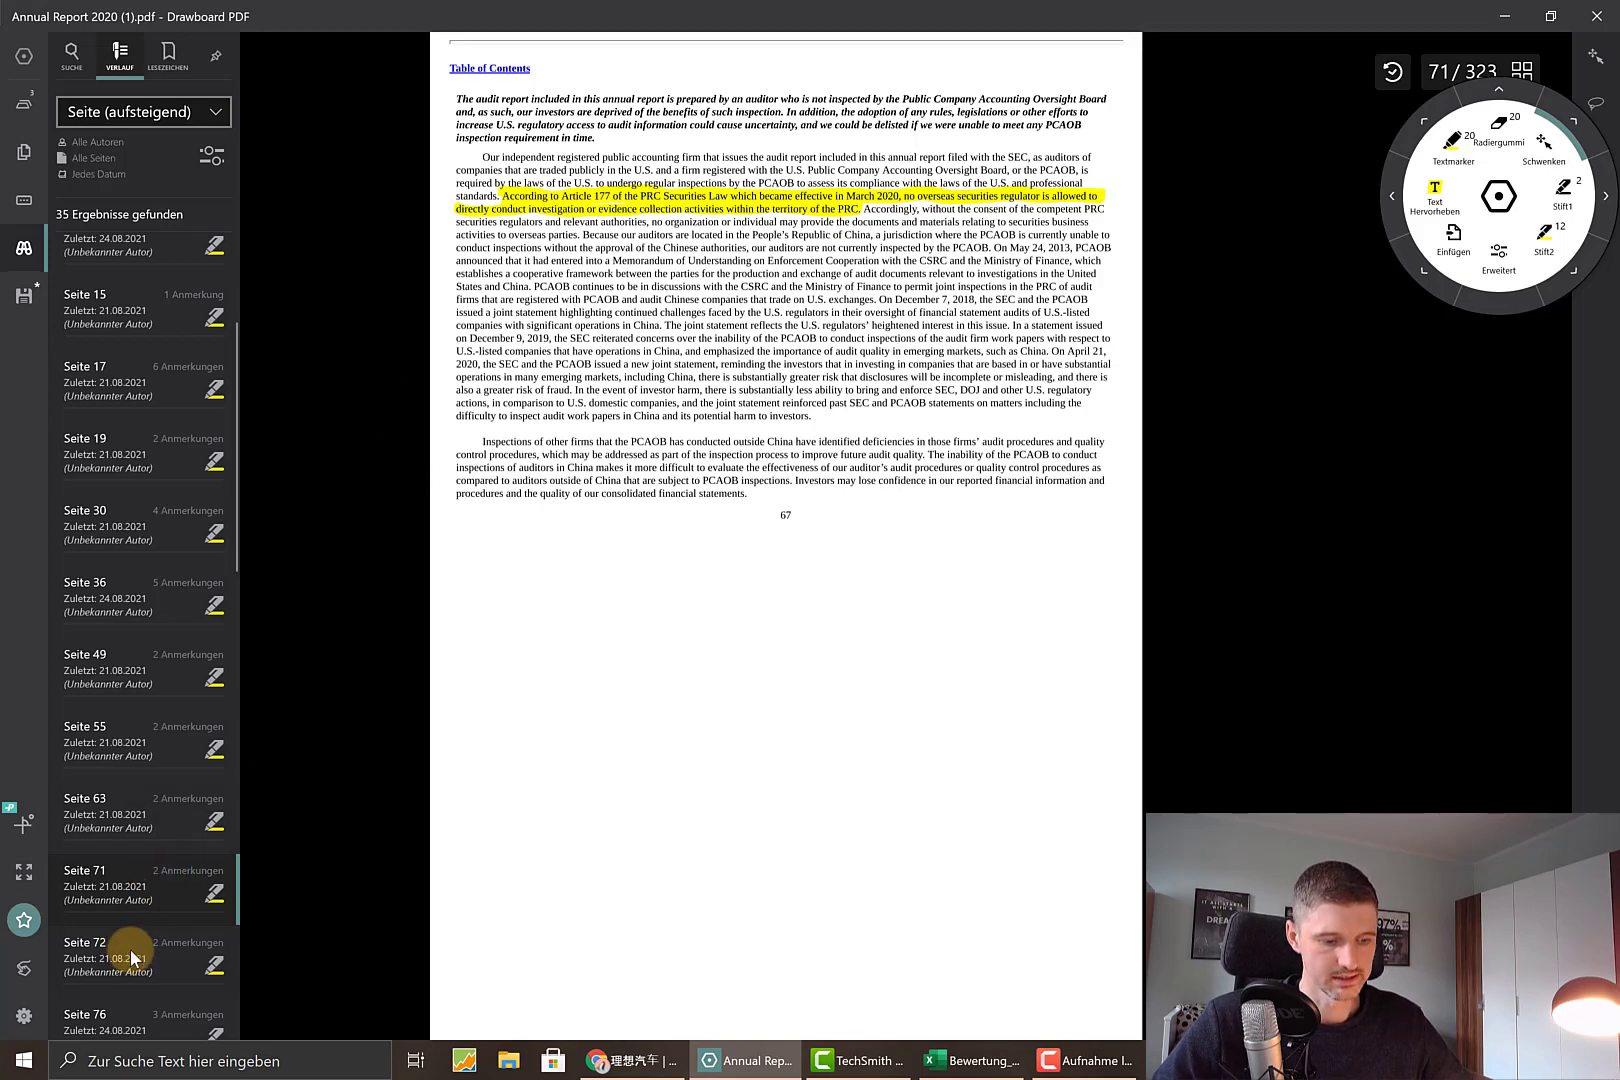
scroll(127, 537, "down", 2)
left_click(162, 837)
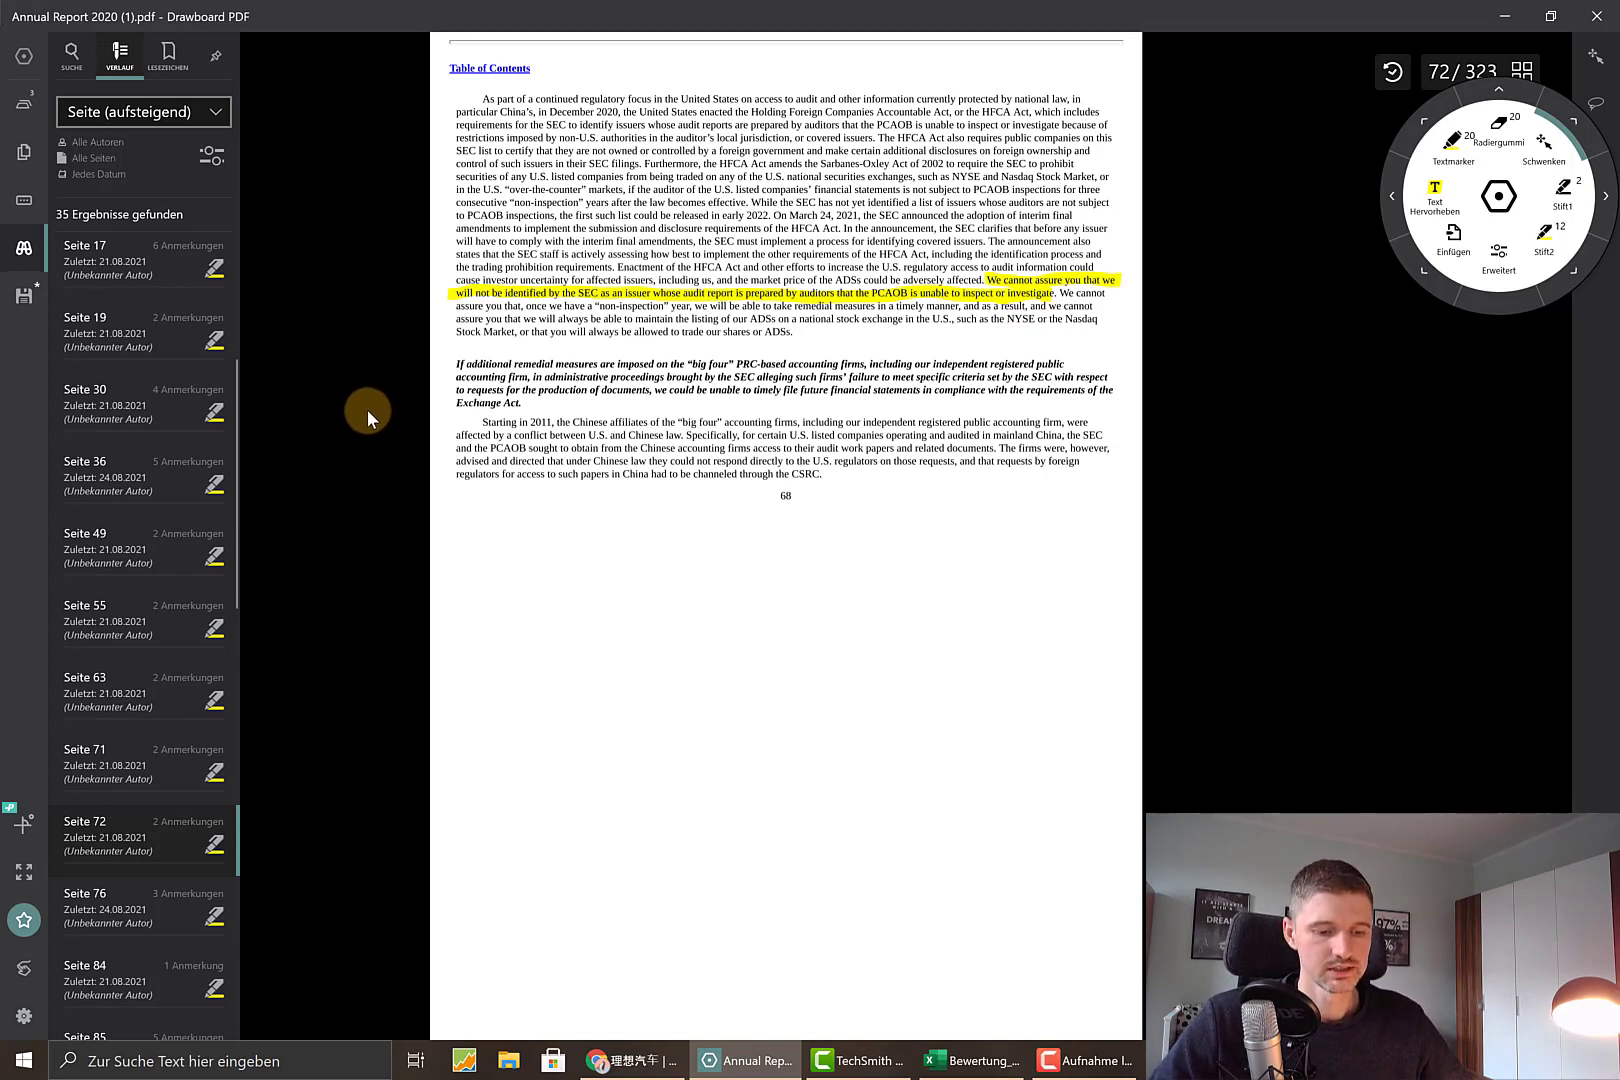
- Find the annotated page 76 and read its highlighted passages on the special cash dividend
scroll(143, 410, "down", 5)
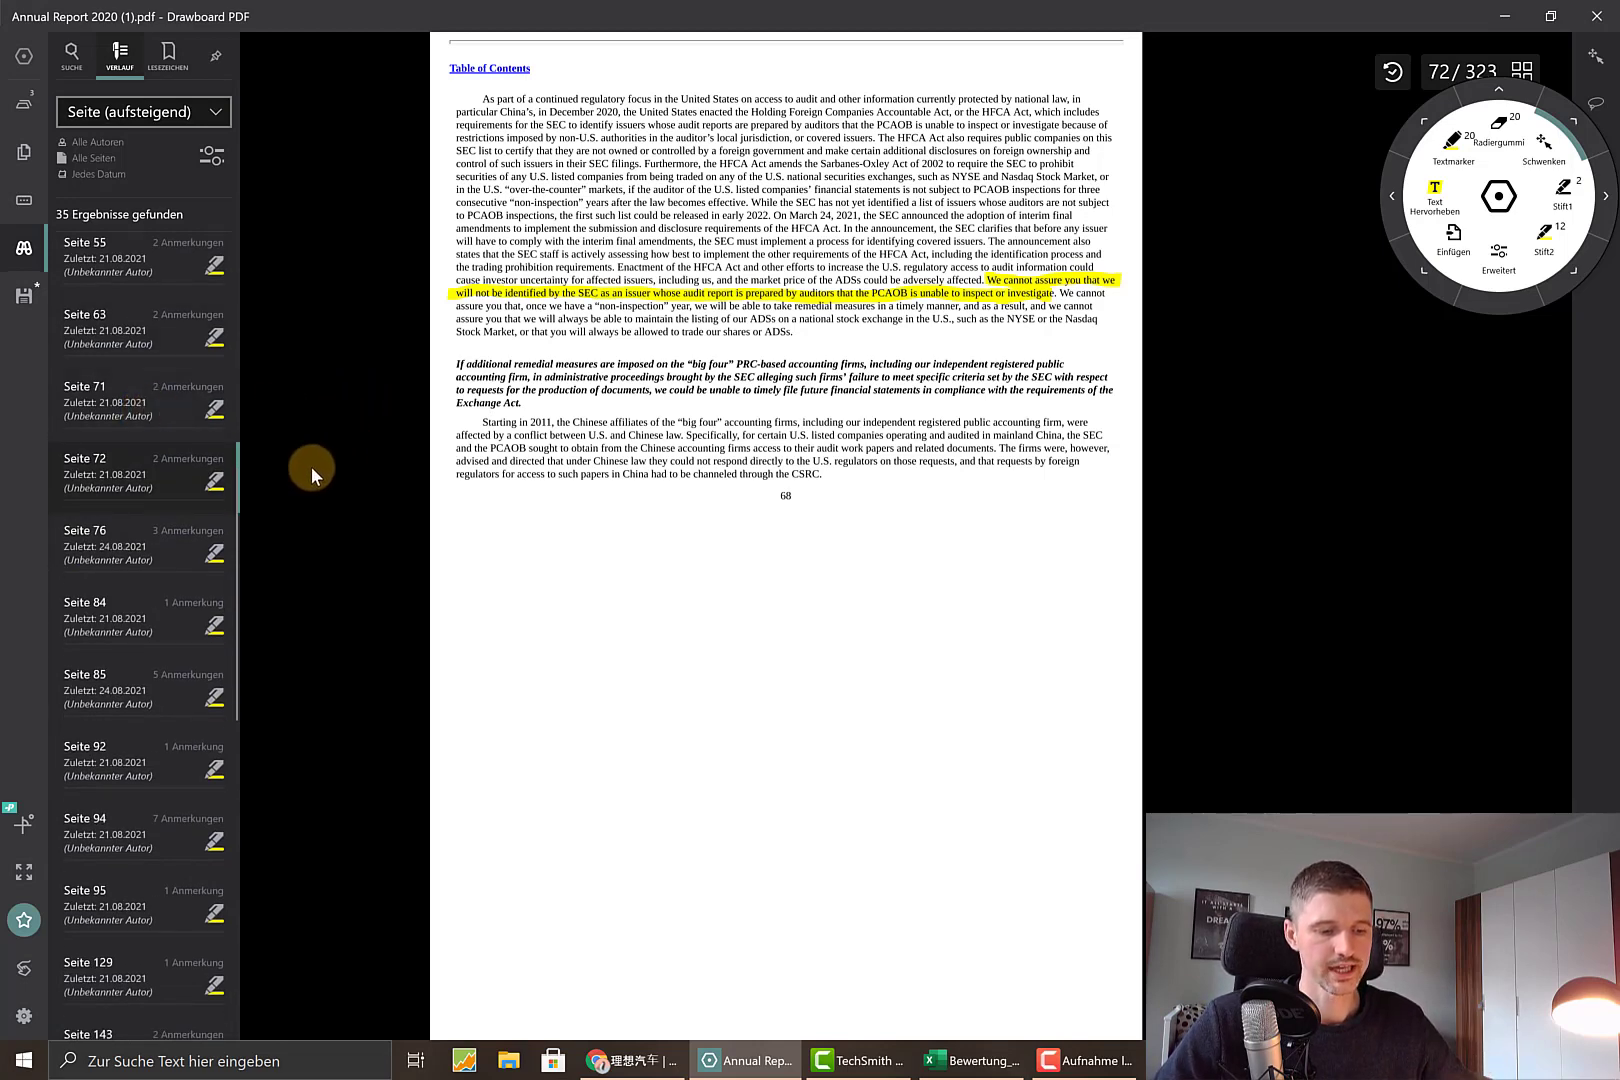
left_click(157, 548)
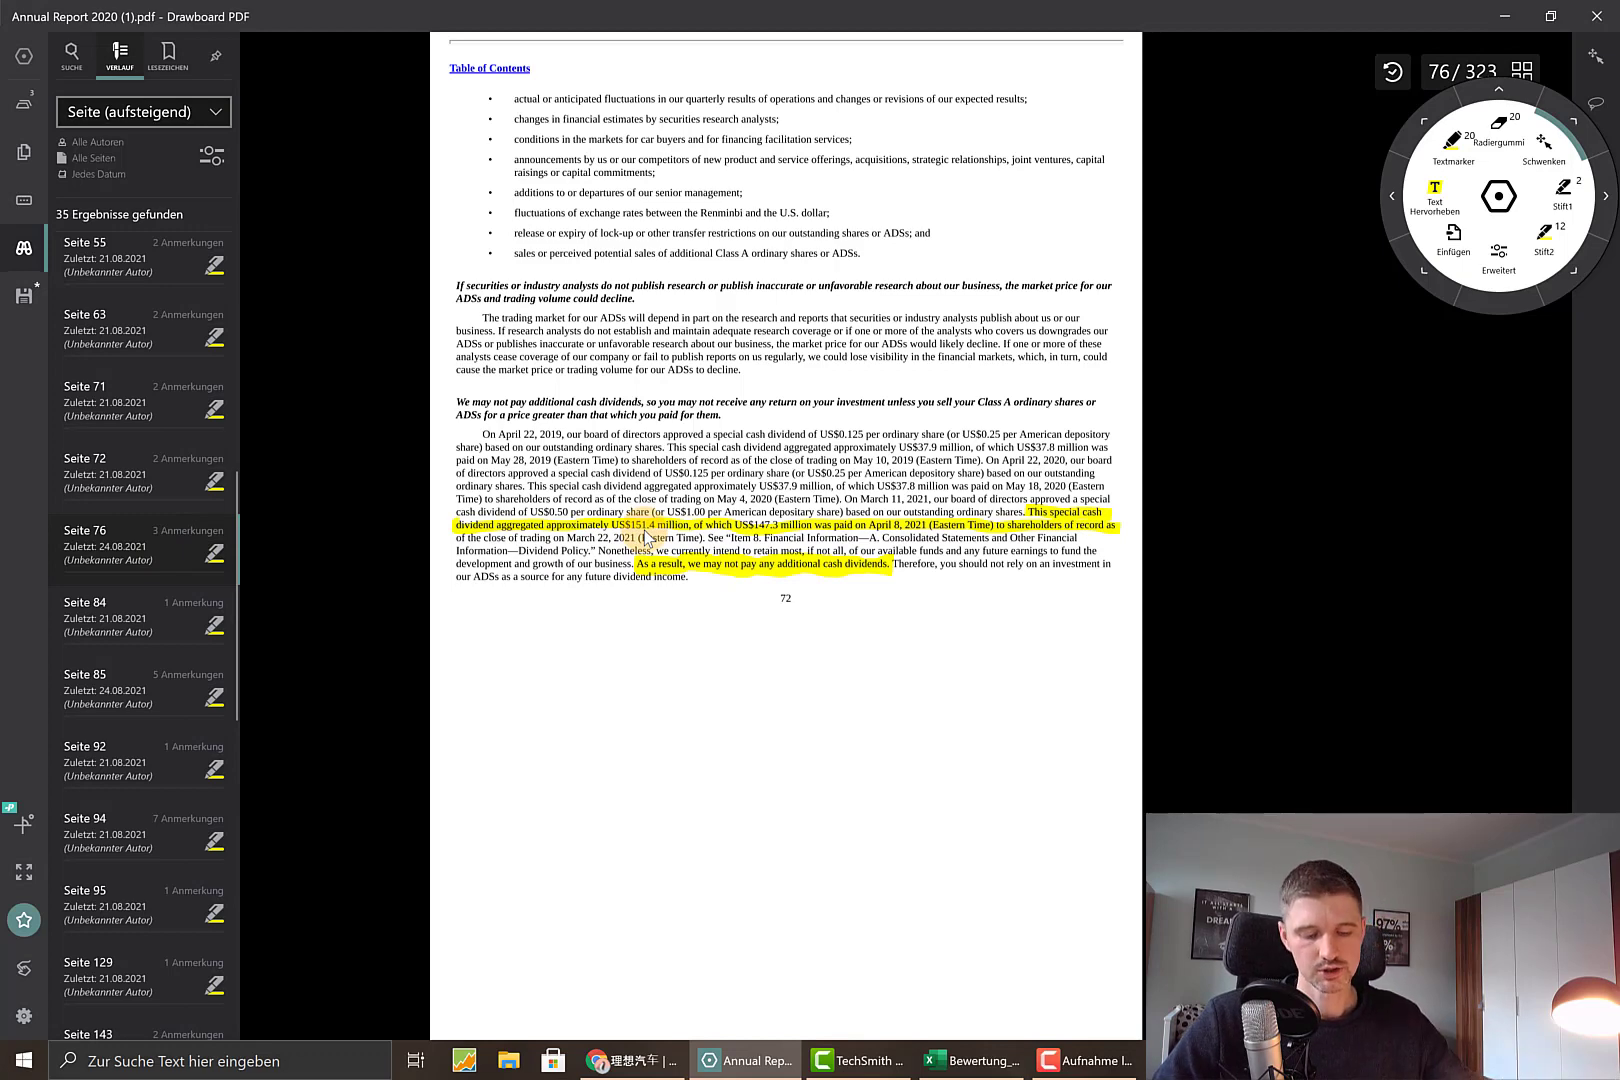
left_click(733, 628)
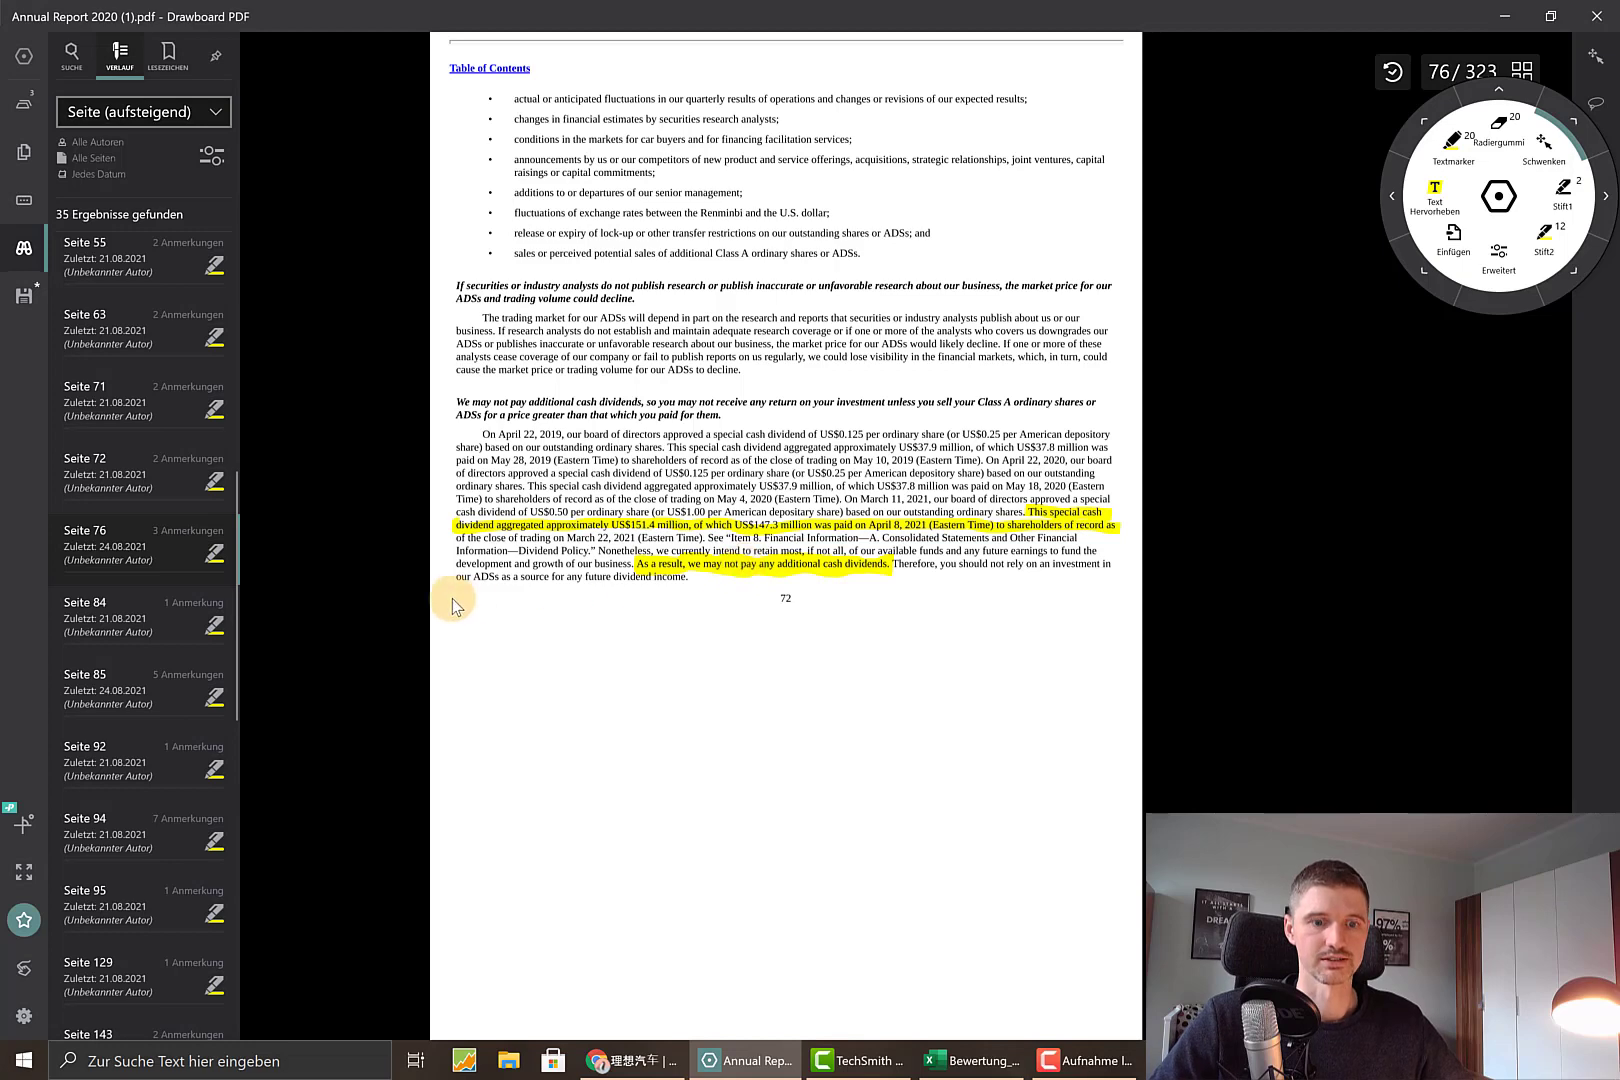
- Review the highlighted company history on pages 84 and 85 and the dealer network figures on page 94
left_click(150, 617)
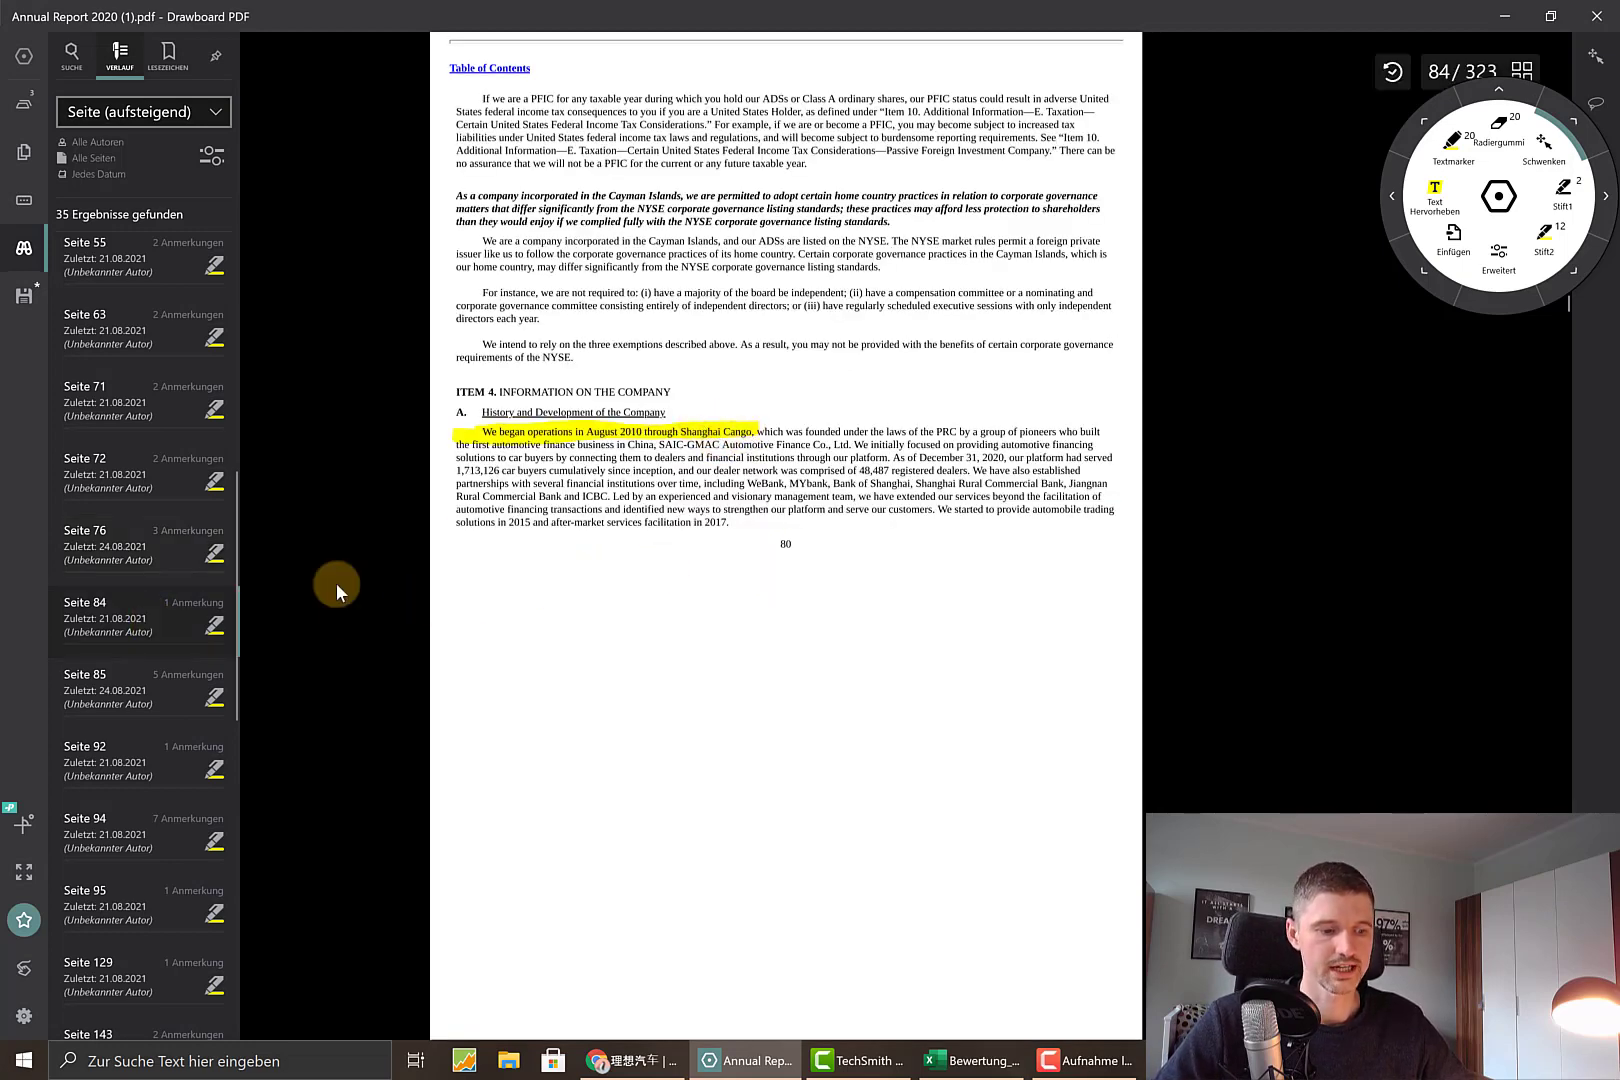
left_click(97, 695)
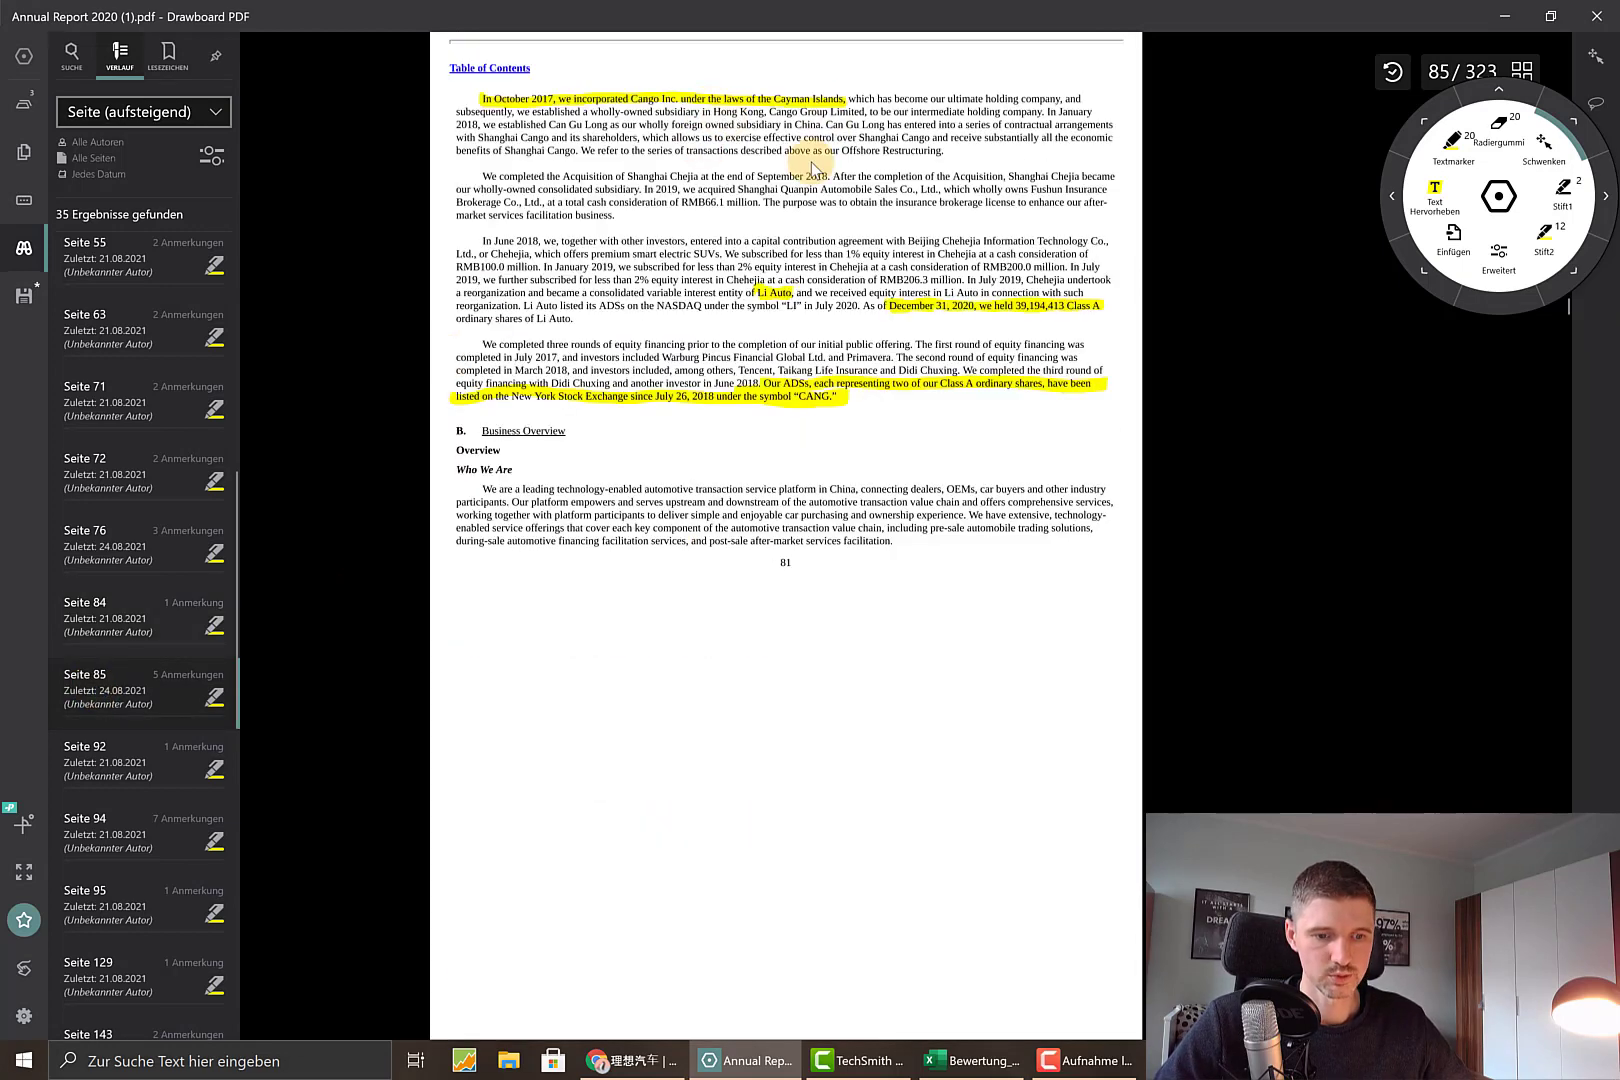
key("Down")
key("Down")
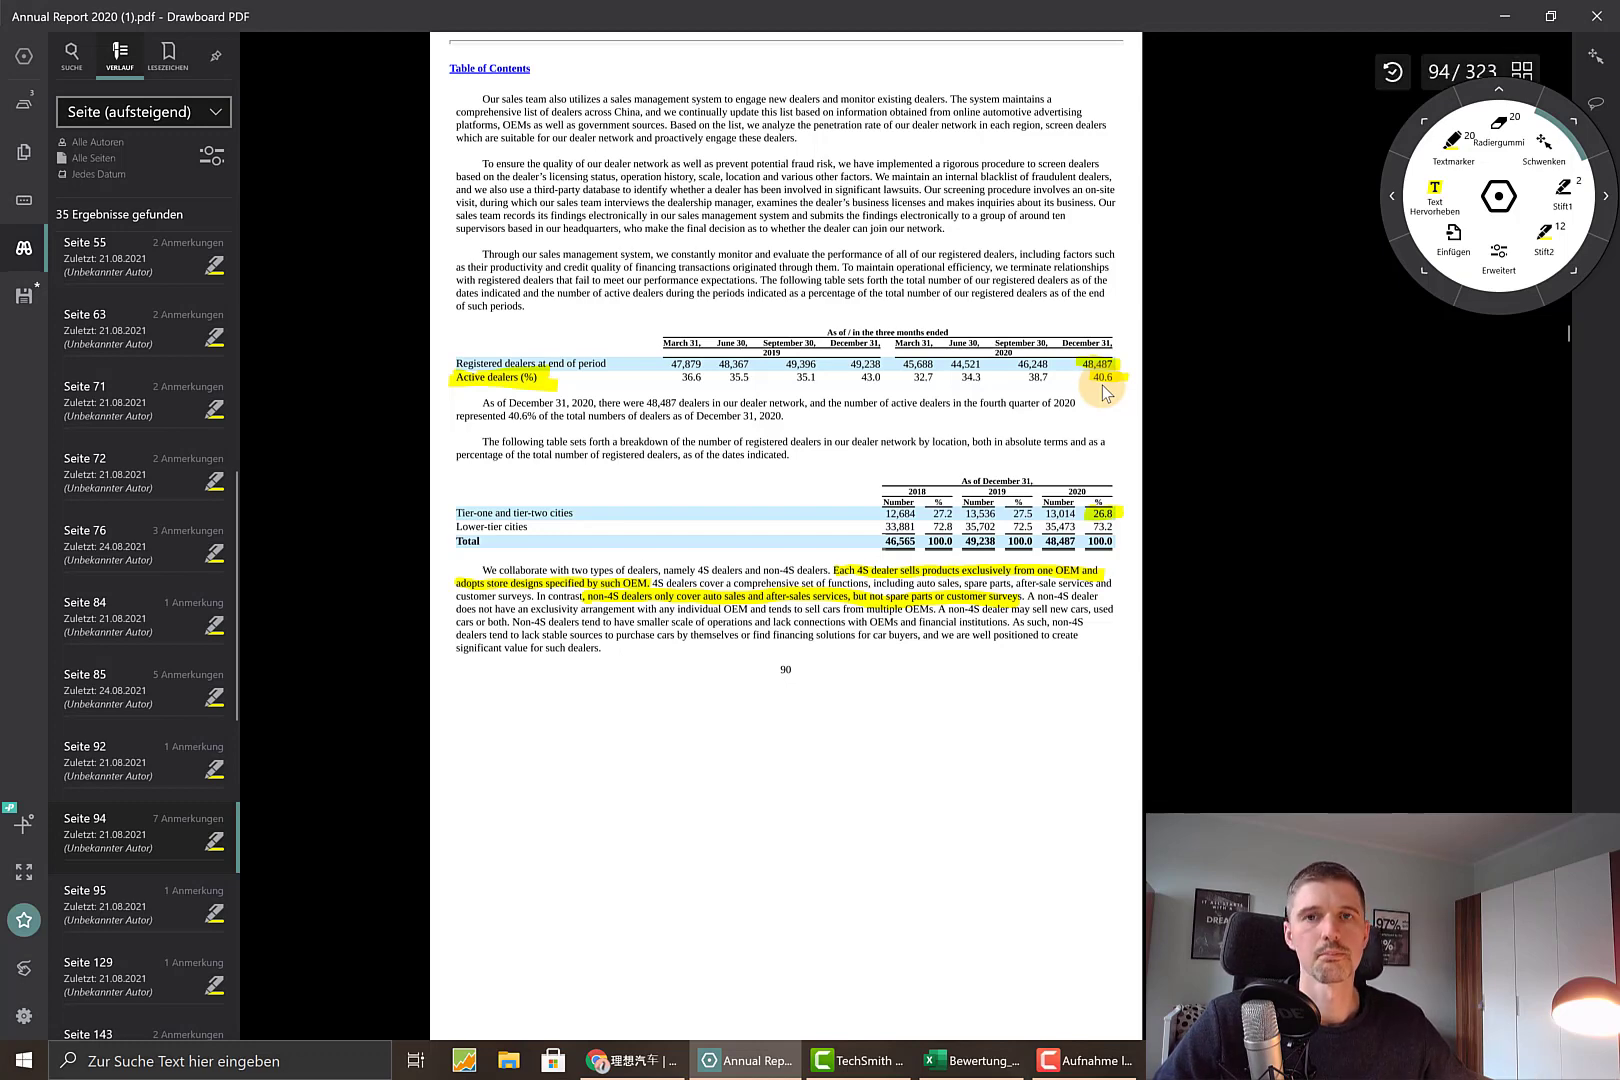
- Examine the corporate structure diagram on page 129, from the Cayman Islands holding company to Shanghai Cango
left_click_drag(1105, 382, 1088, 378)
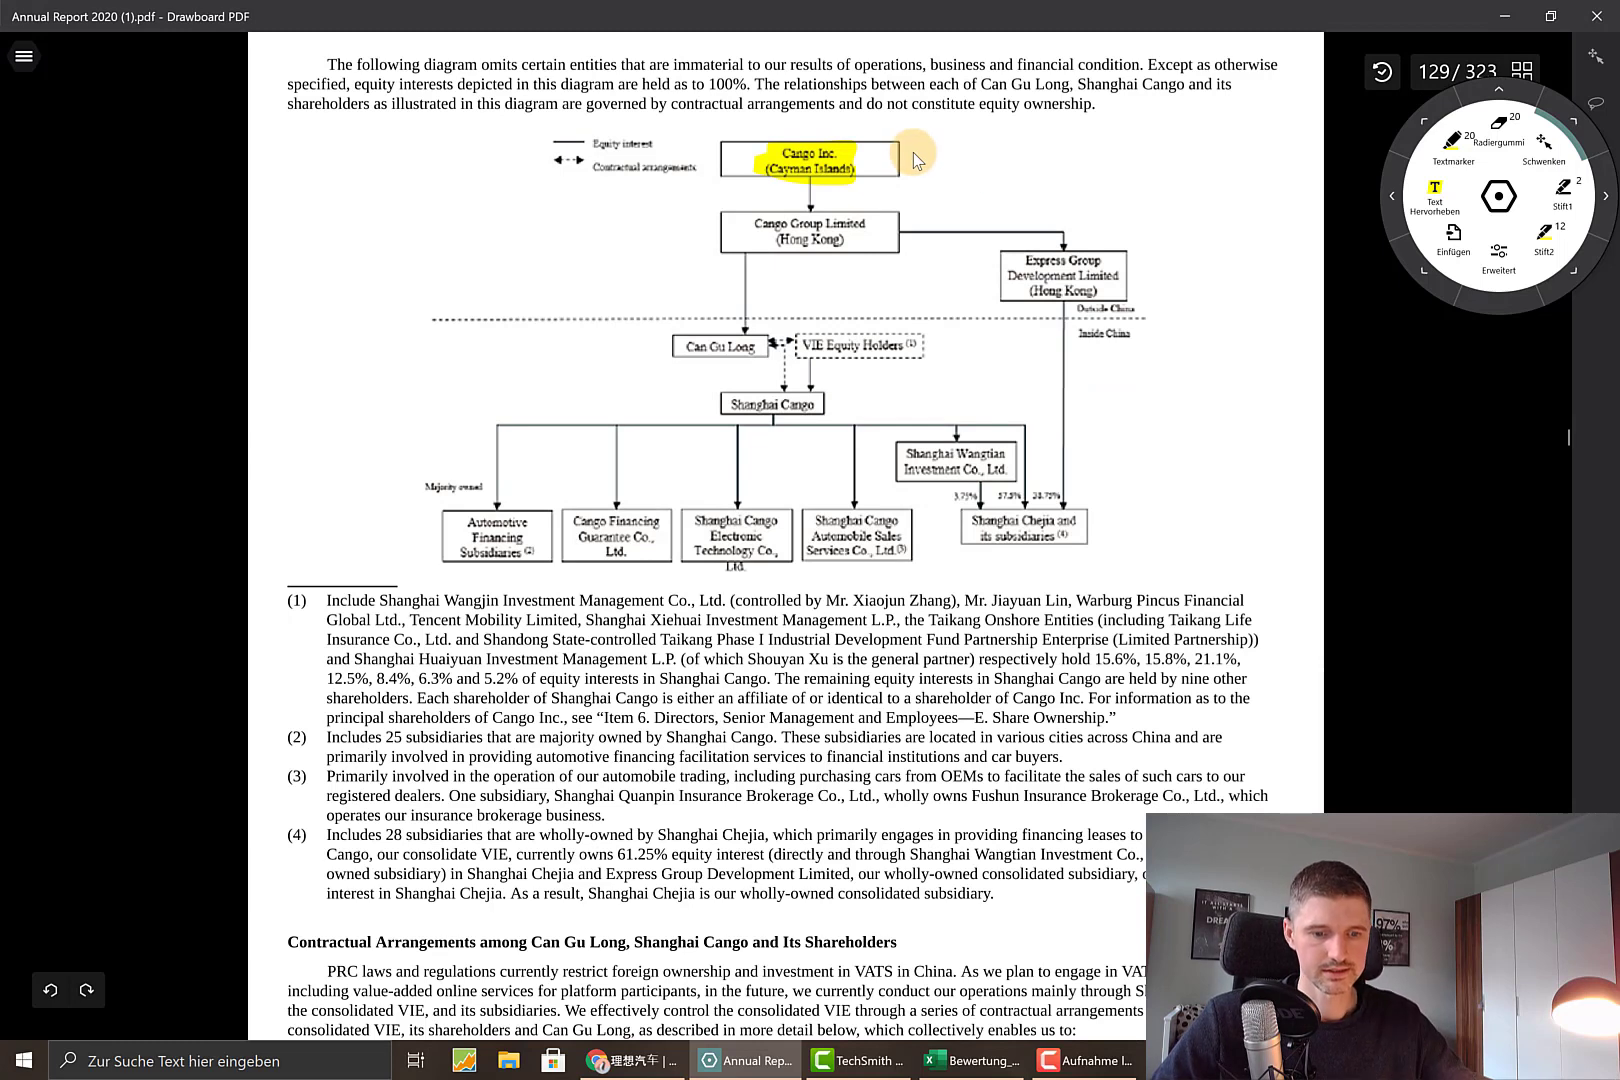
left_click_drag(793, 170, 865, 155)
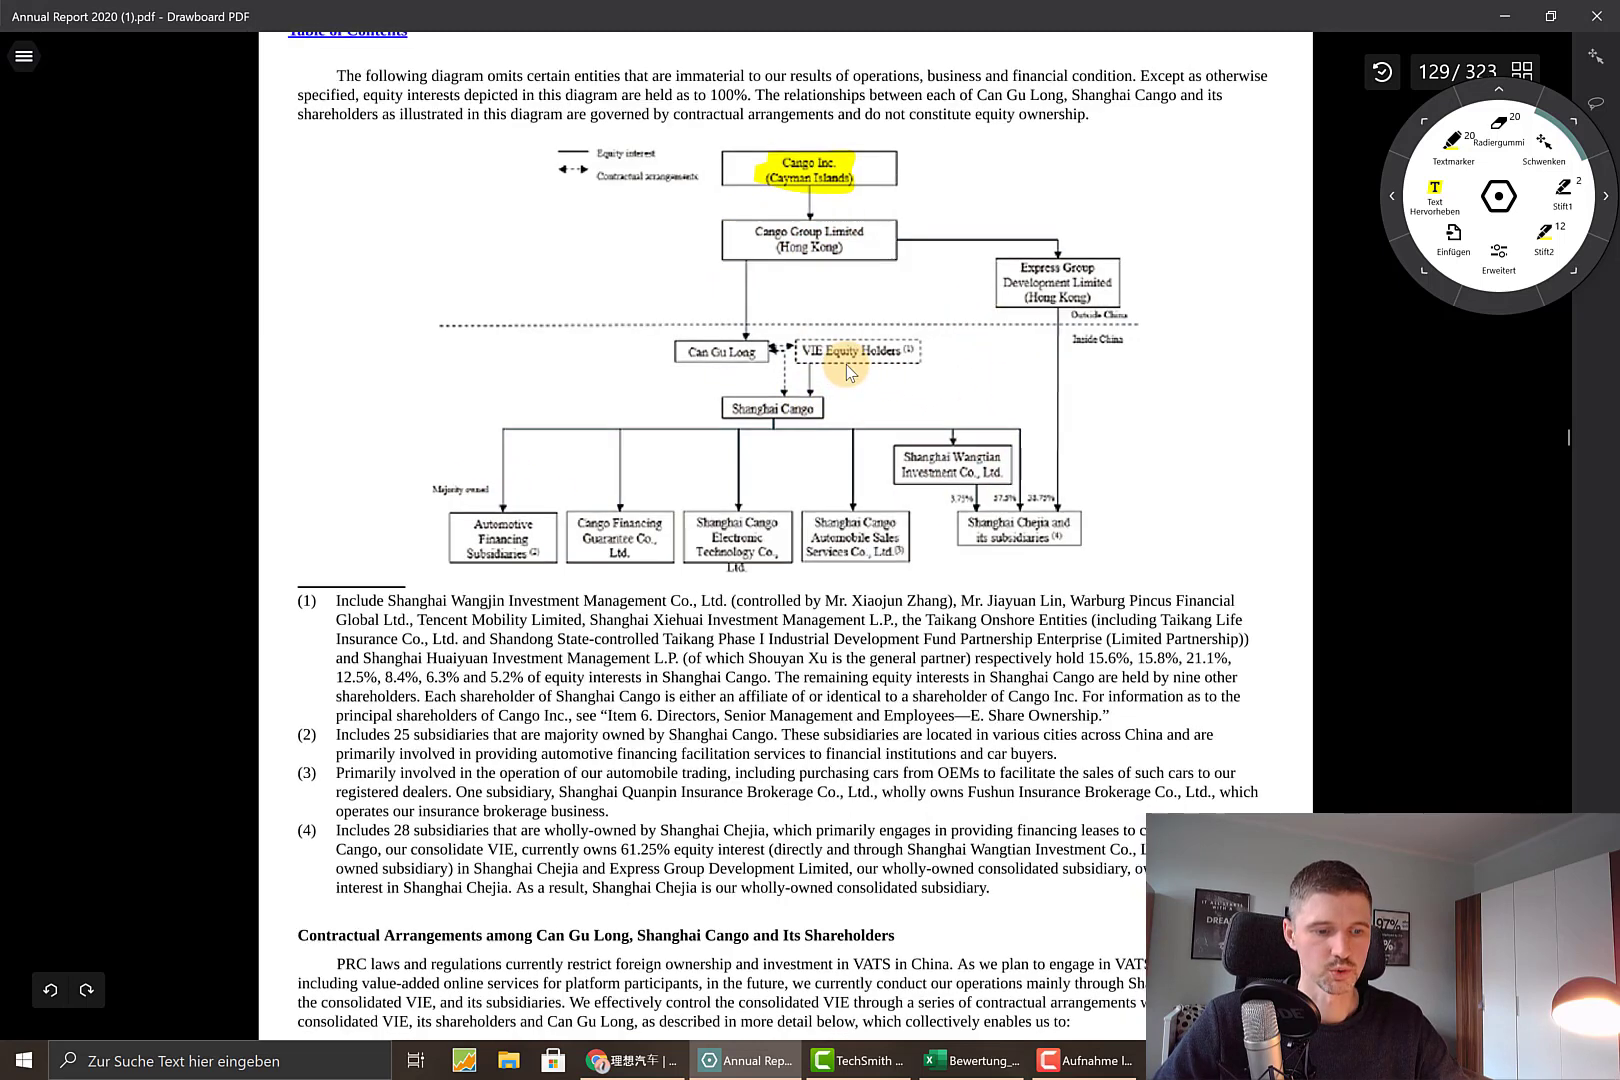
- Read the highlighted Cayman Islands taxation passage on page 143 and continue to the annotated page 144
left_click(115, 570)
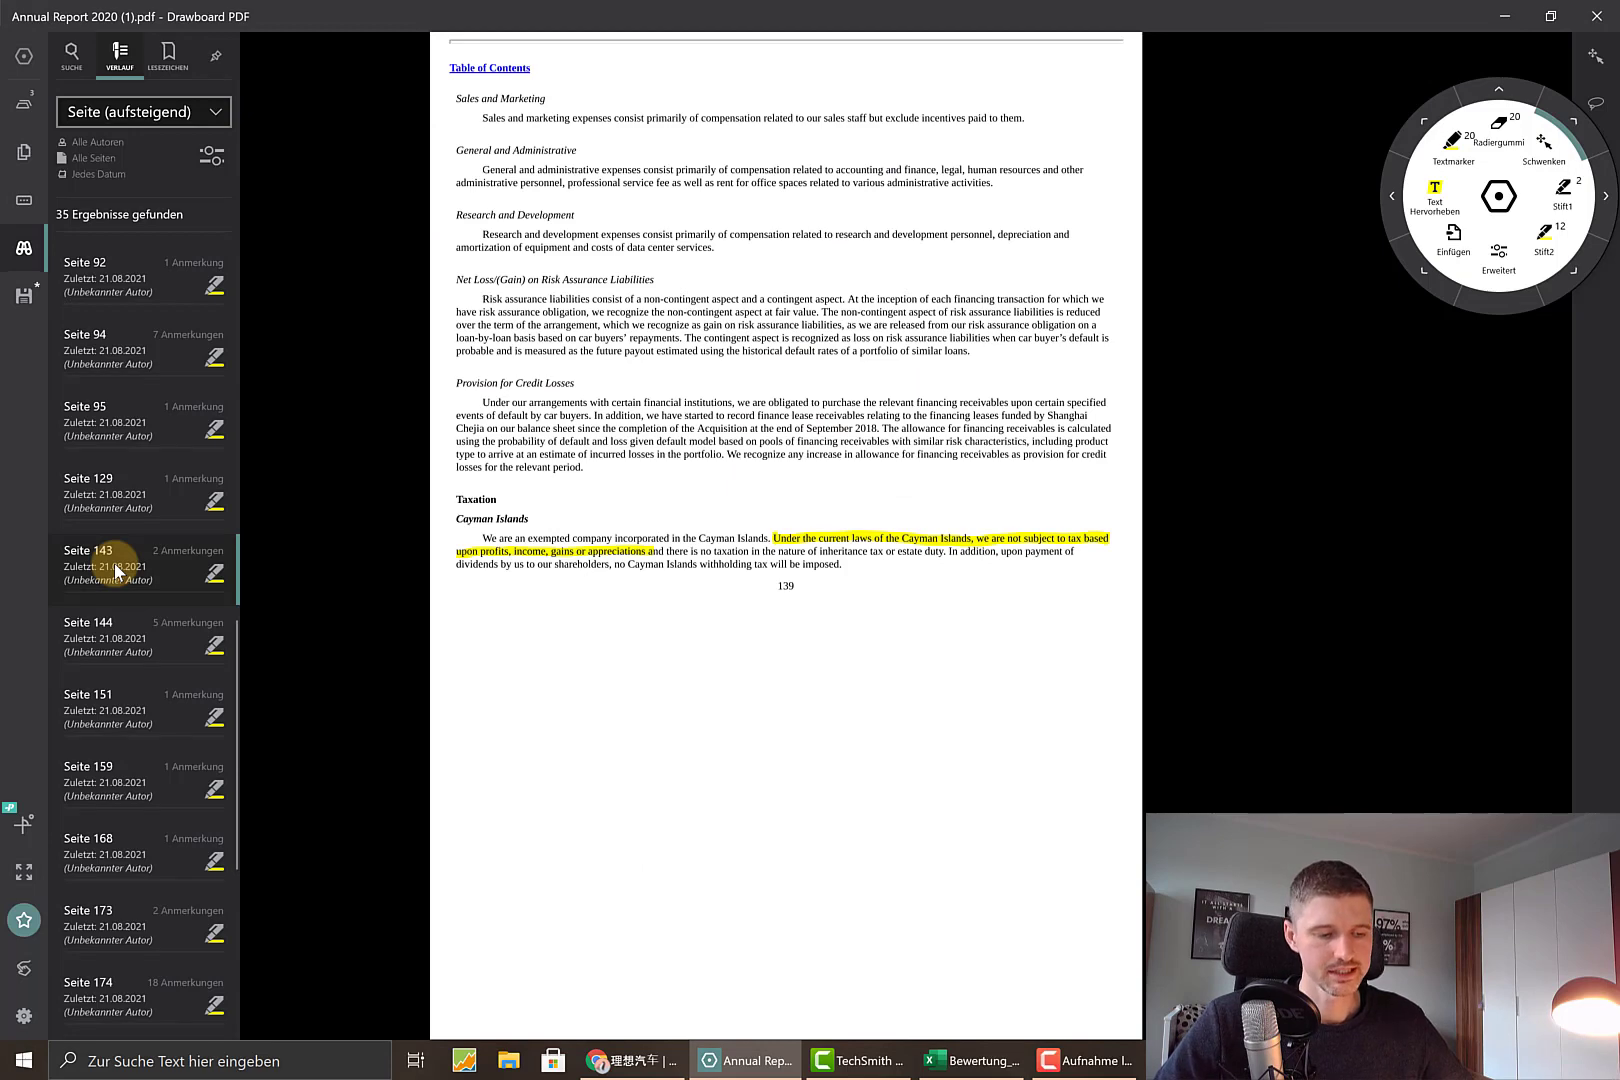
left_click(132, 624)
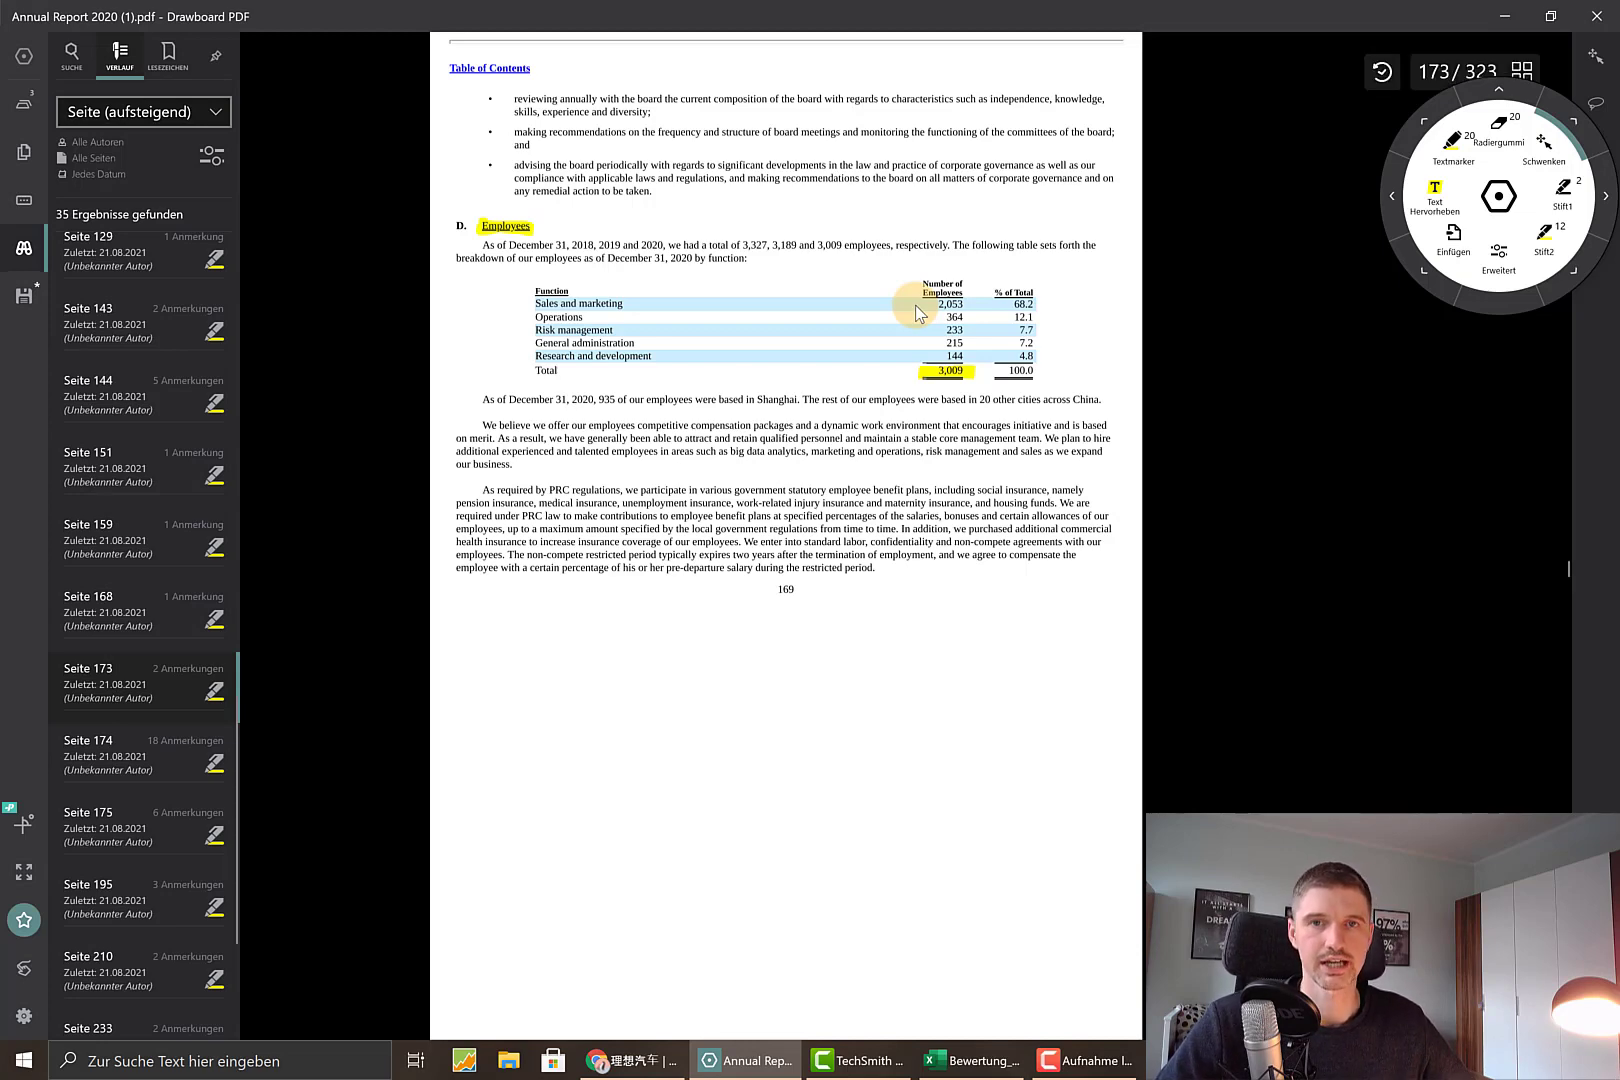
- Examine the share ownership and voting power table on page 174 and the list of subsidiaries on page 314
left_click(284, 616)
scroll(284, 616, "down", 1)
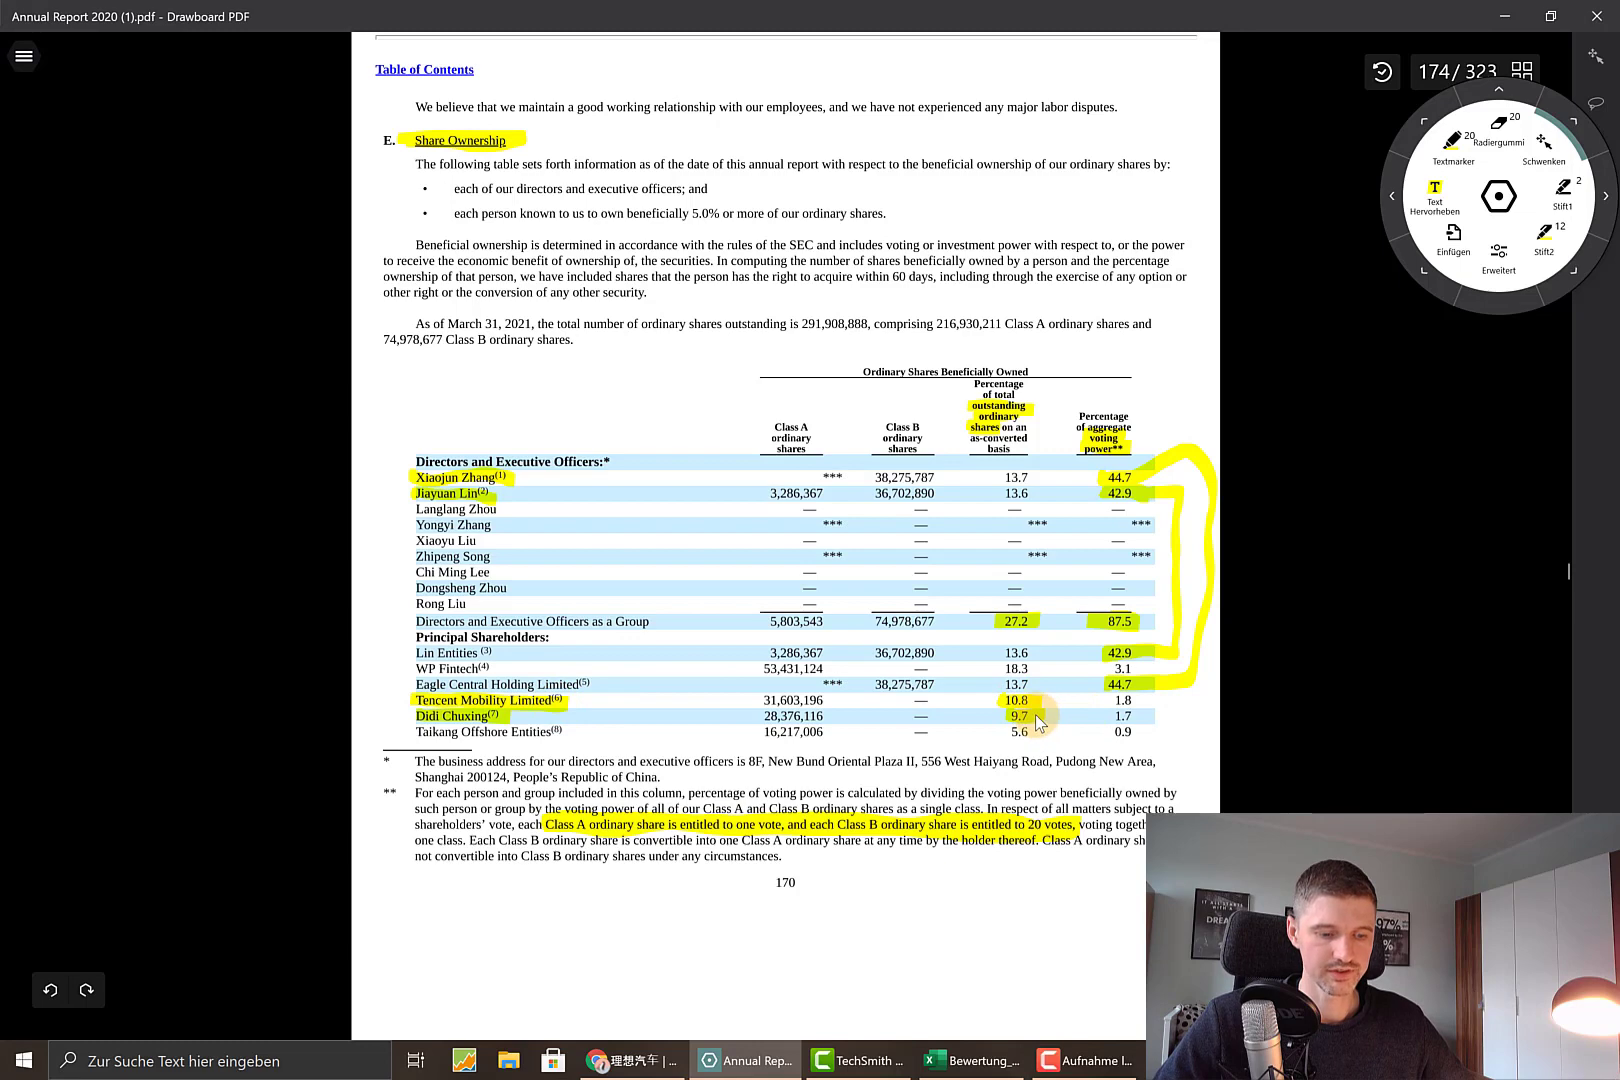
scroll(740, 488, "down", 3)
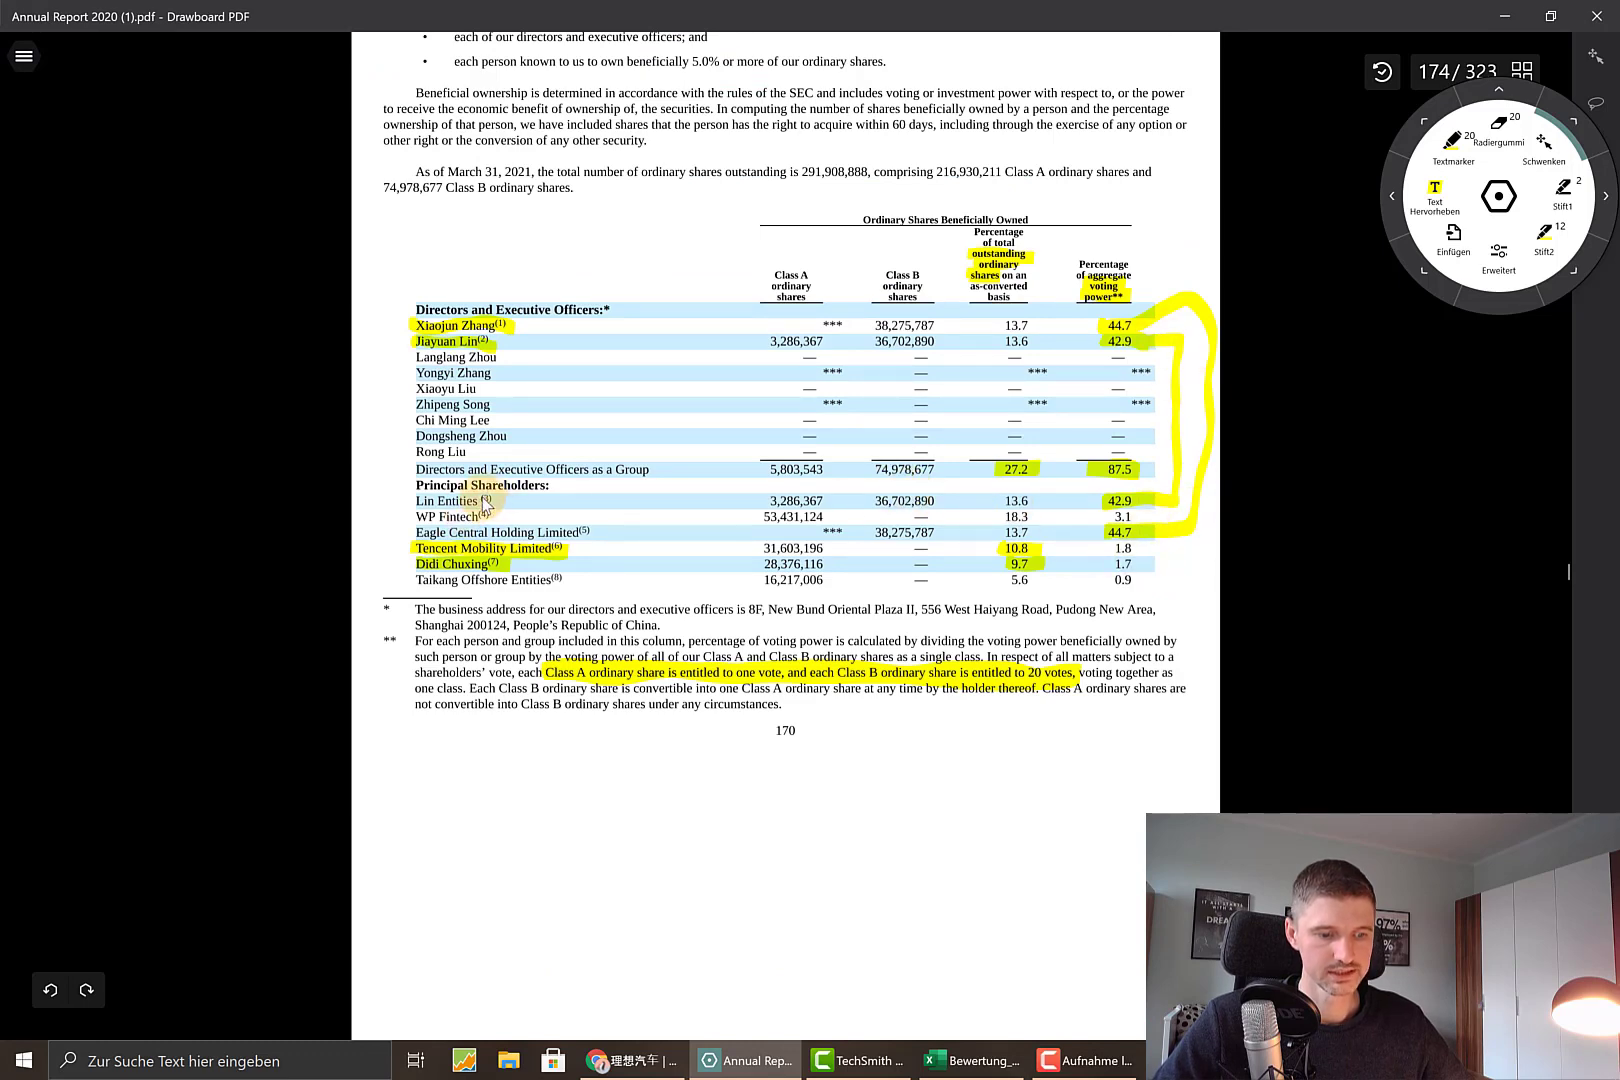
scroll(483, 508, "down", 6)
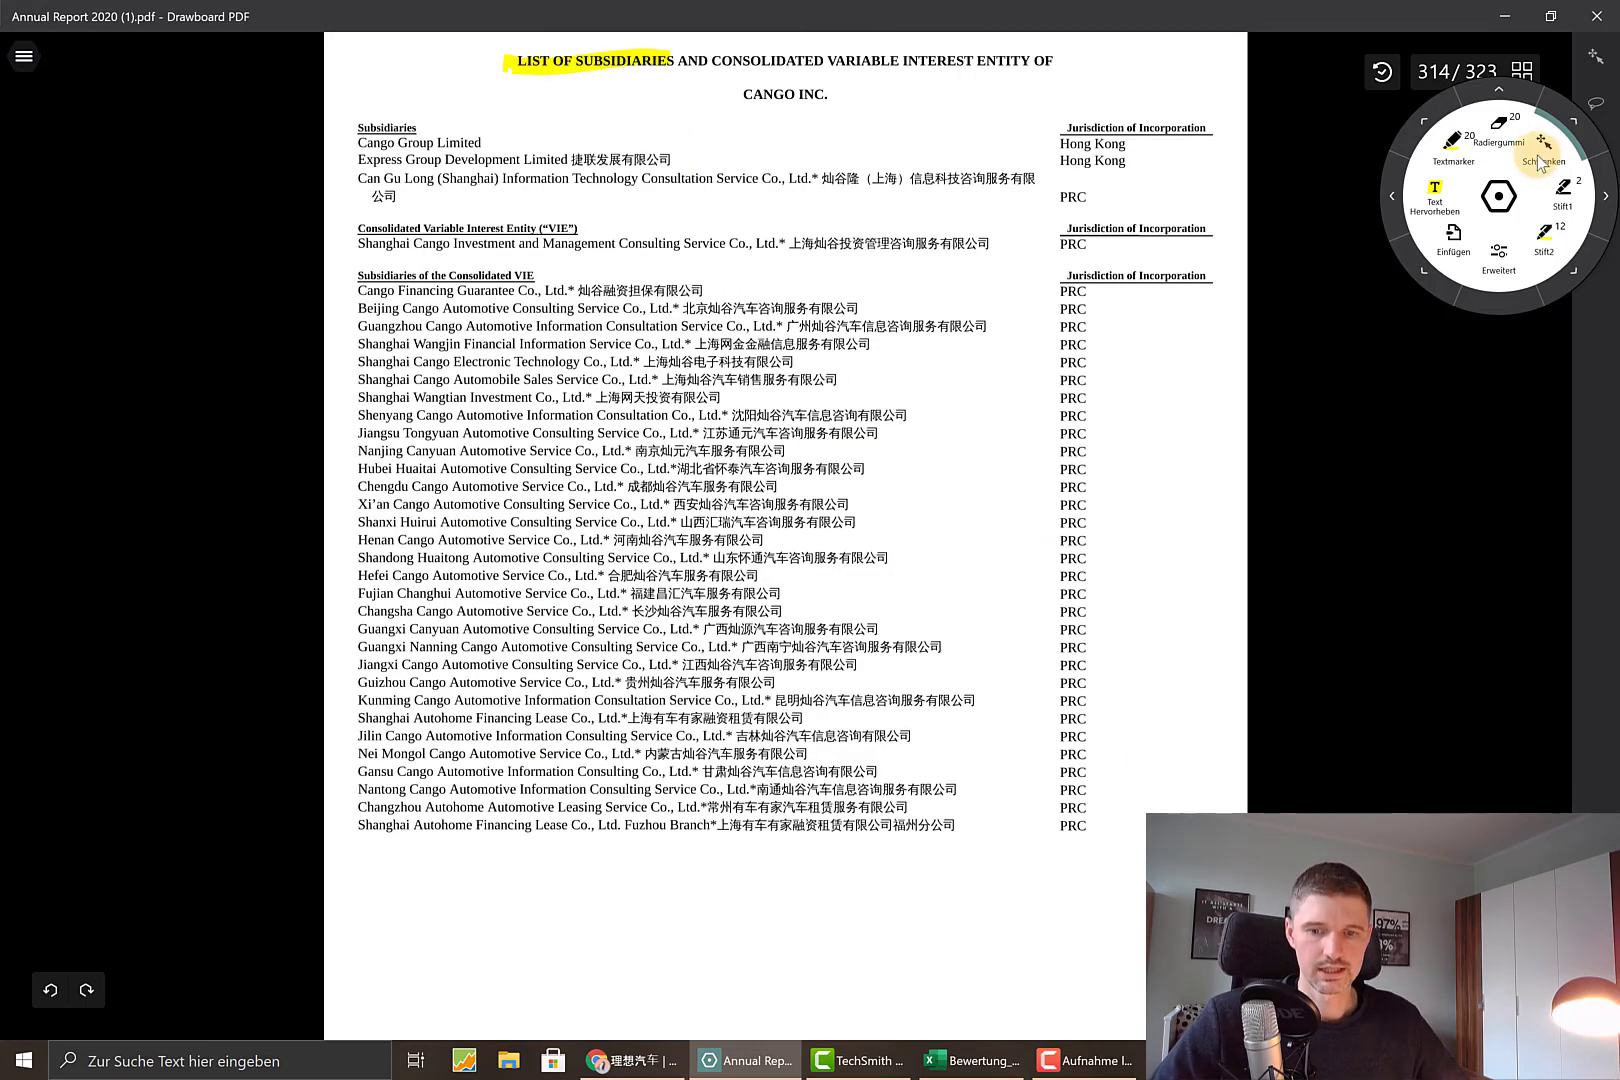
left_click(1541, 160)
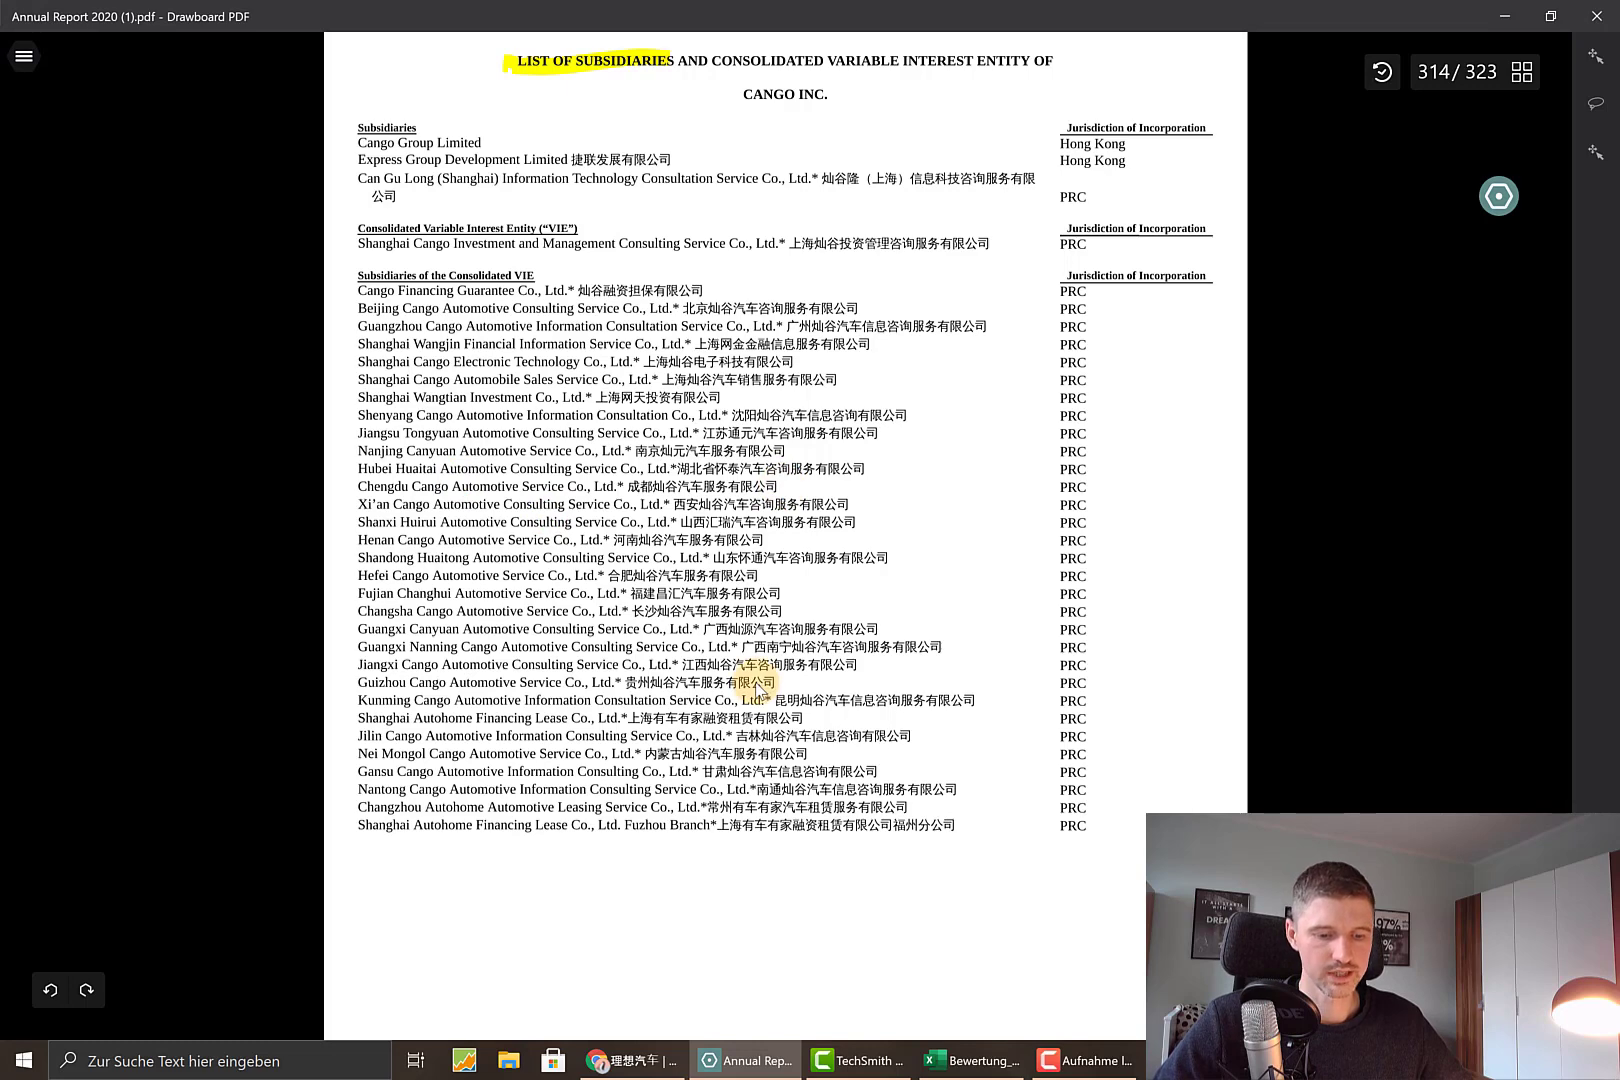
- Switch to Chrome and read the Wikipedia article on variable interest entities, including the Alibaba example
key("alt+Tab")
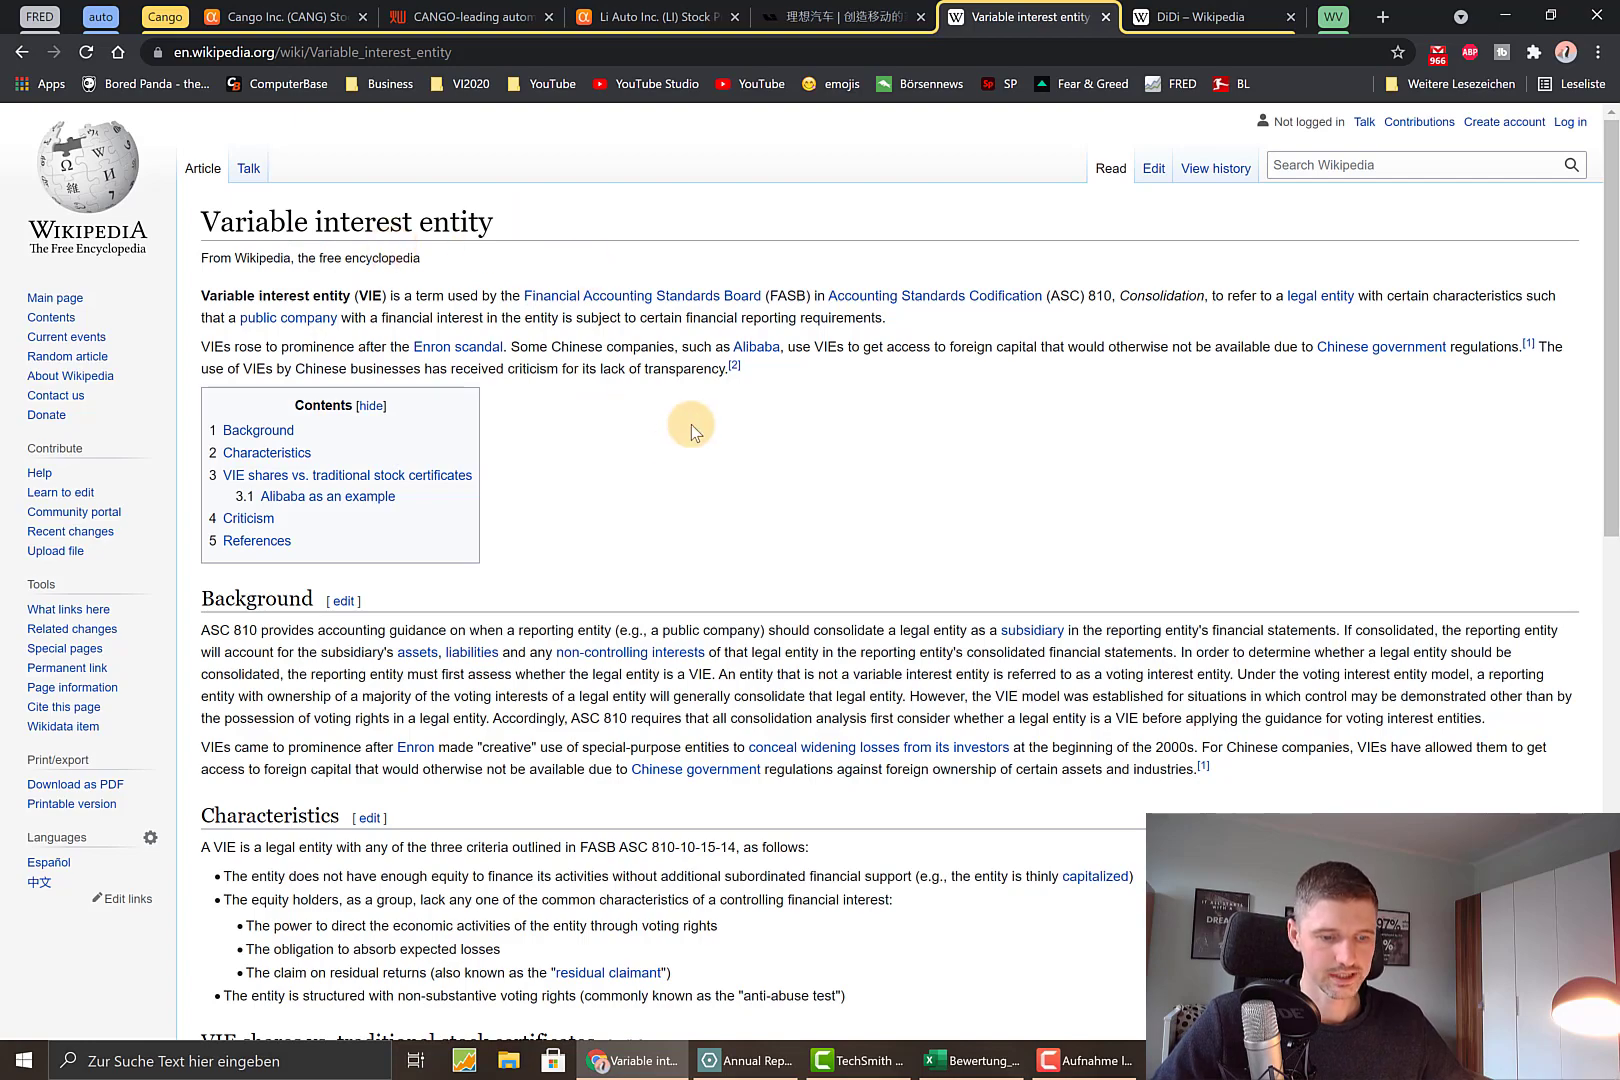
scroll(691, 424, "down", 7)
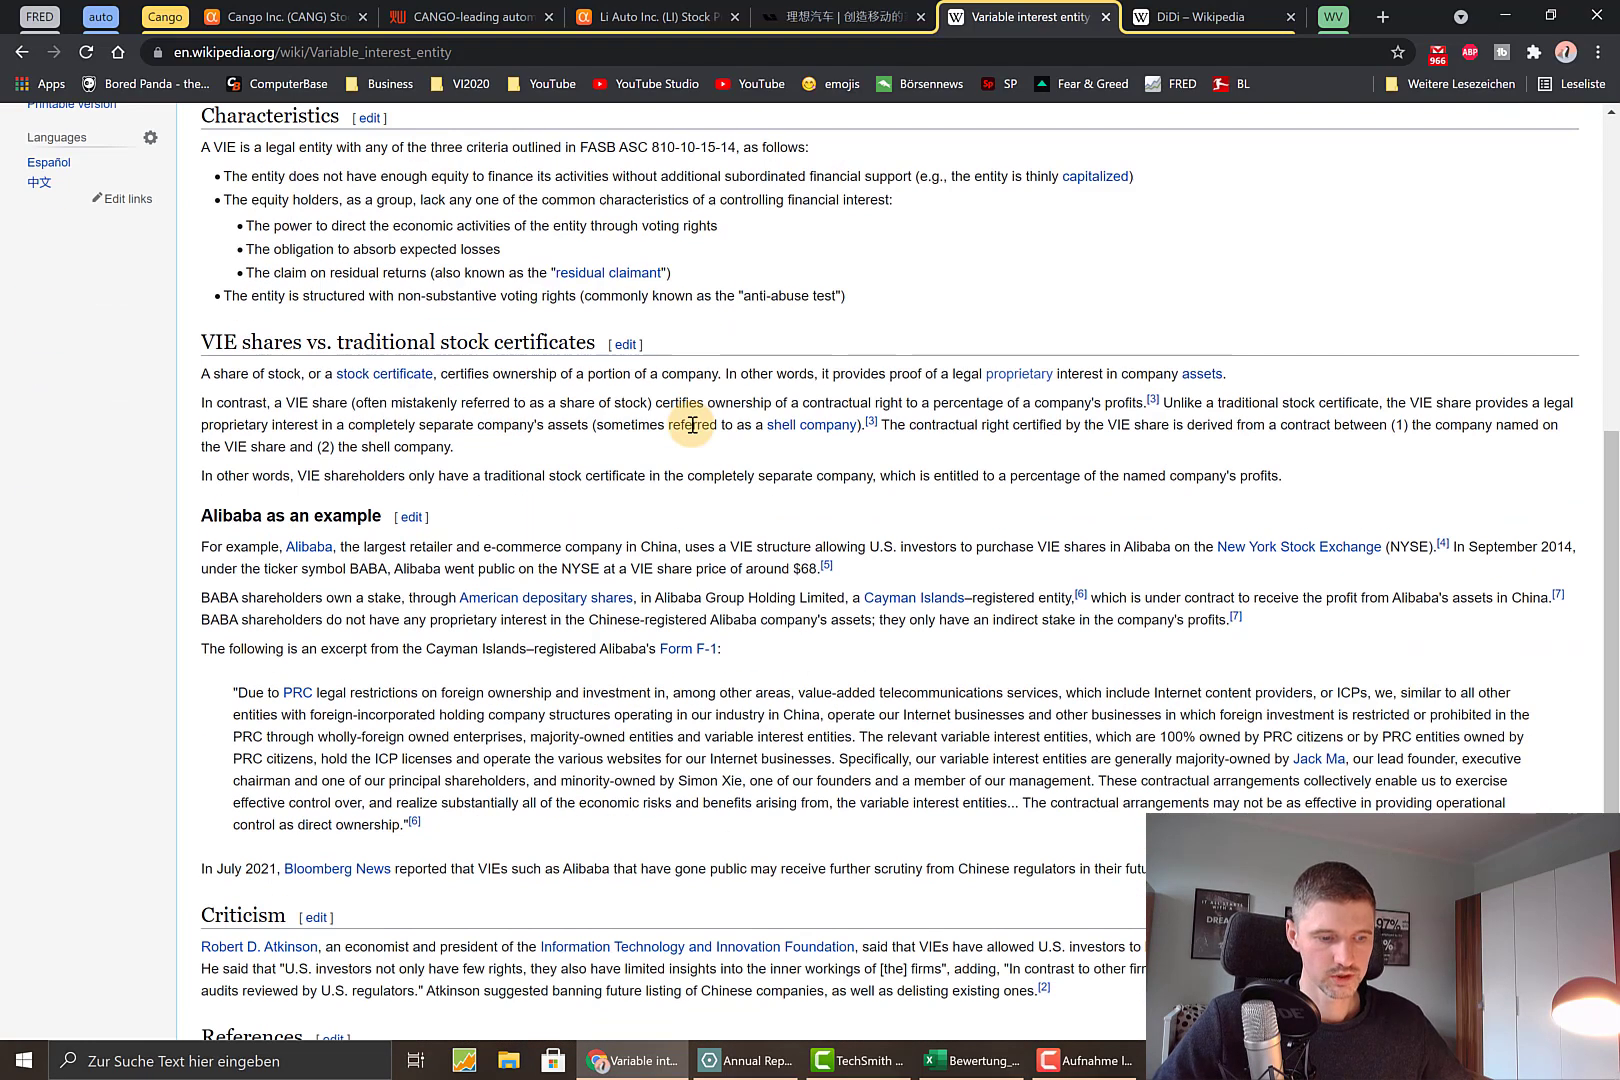
scroll(575, 450, "down", 1)
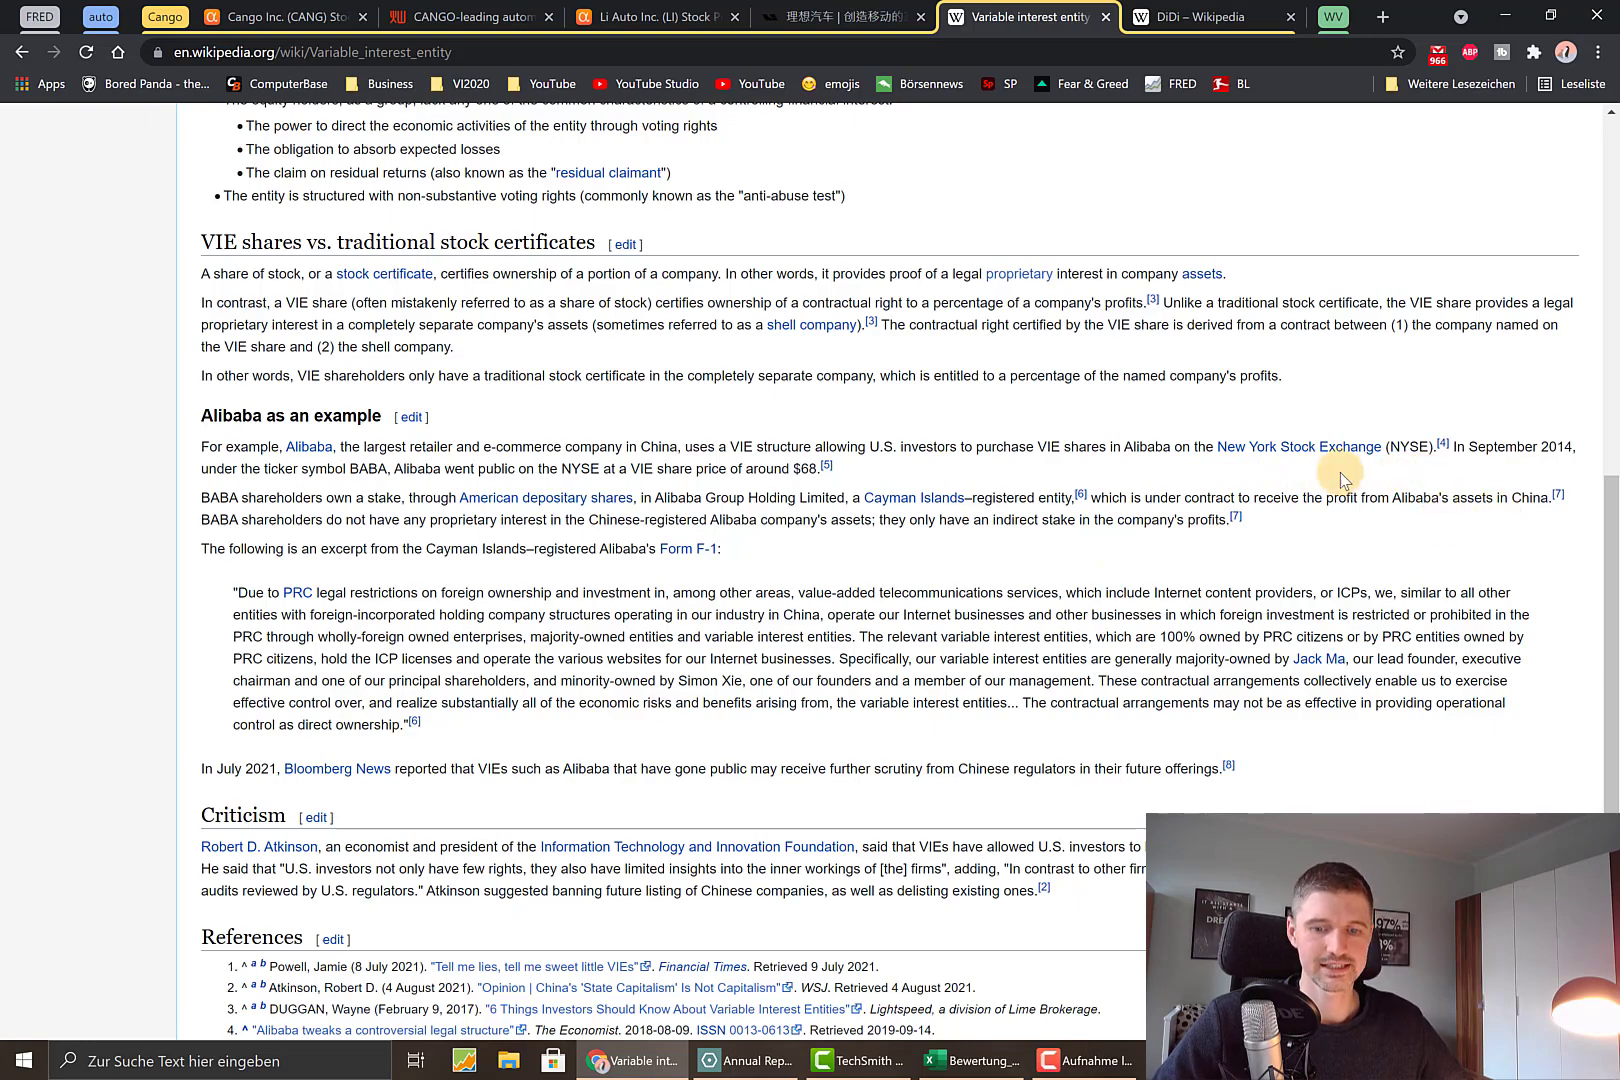
scroll(1333, 472, "up", 2)
scroll(1333, 472, "up", 5)
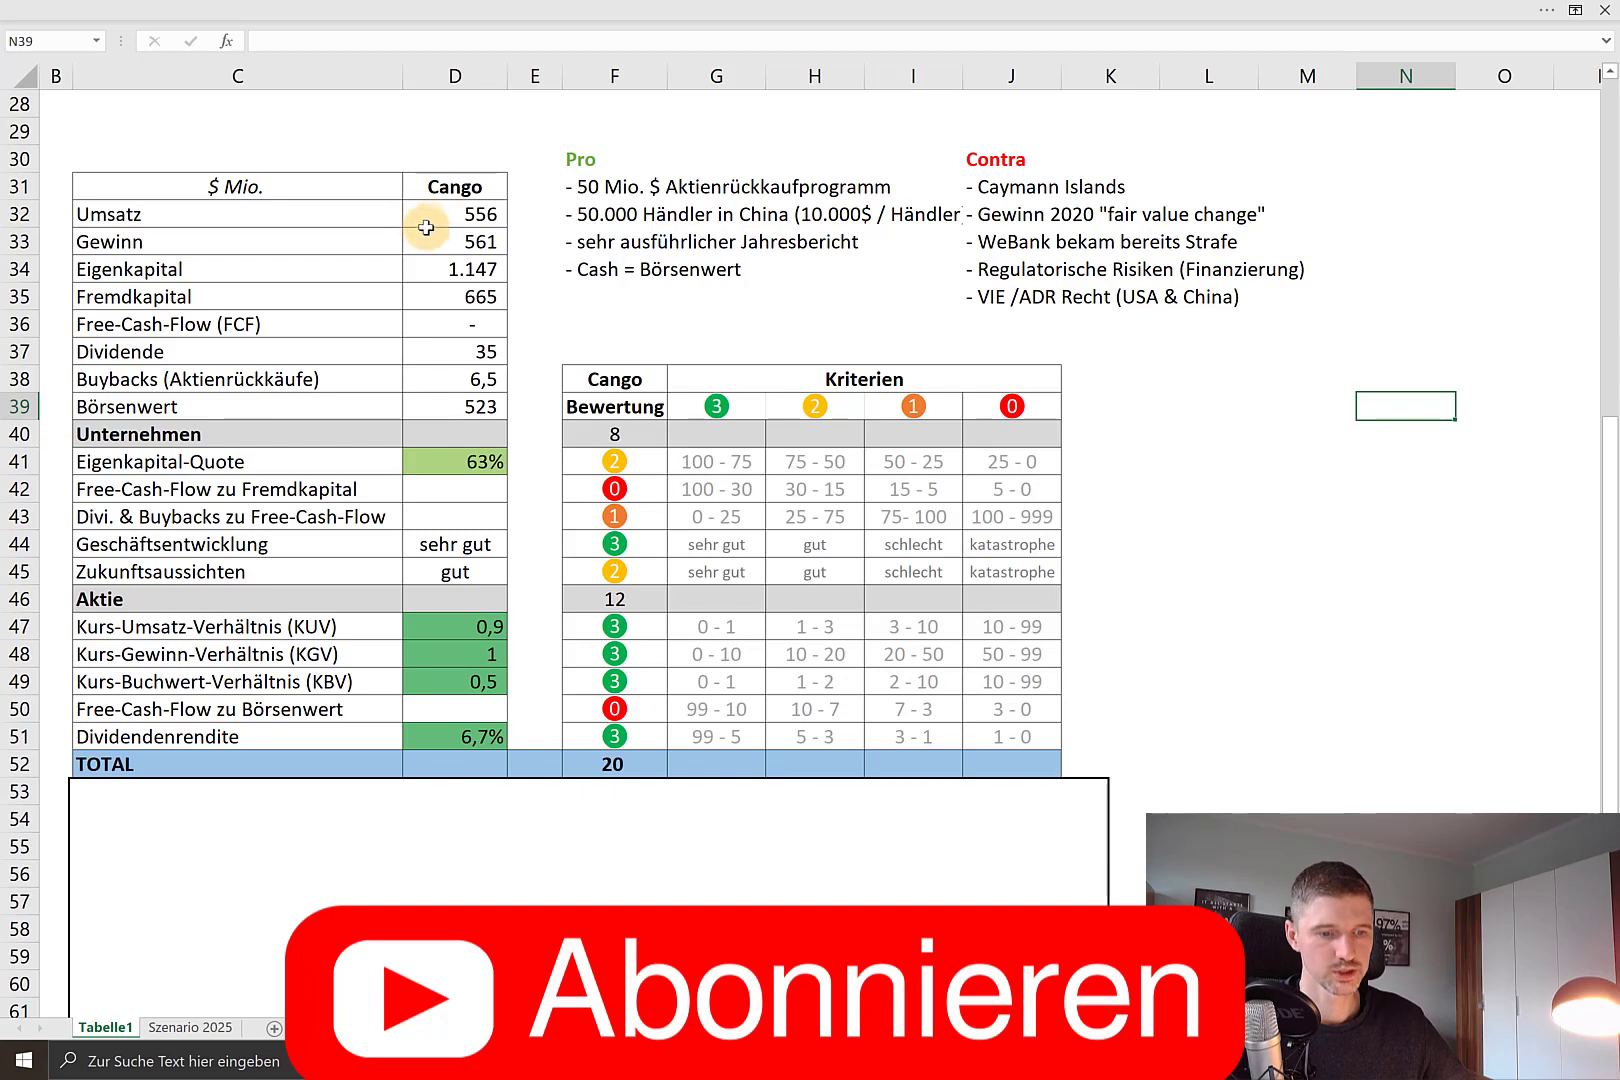
- Switch to the Excel valuation sheet and review Cango's Börsenwert, Umsatz, KGV, Gewinn, Eigenkapital, Eigenkapital-Quote and Buybacks
left_click(433, 399)
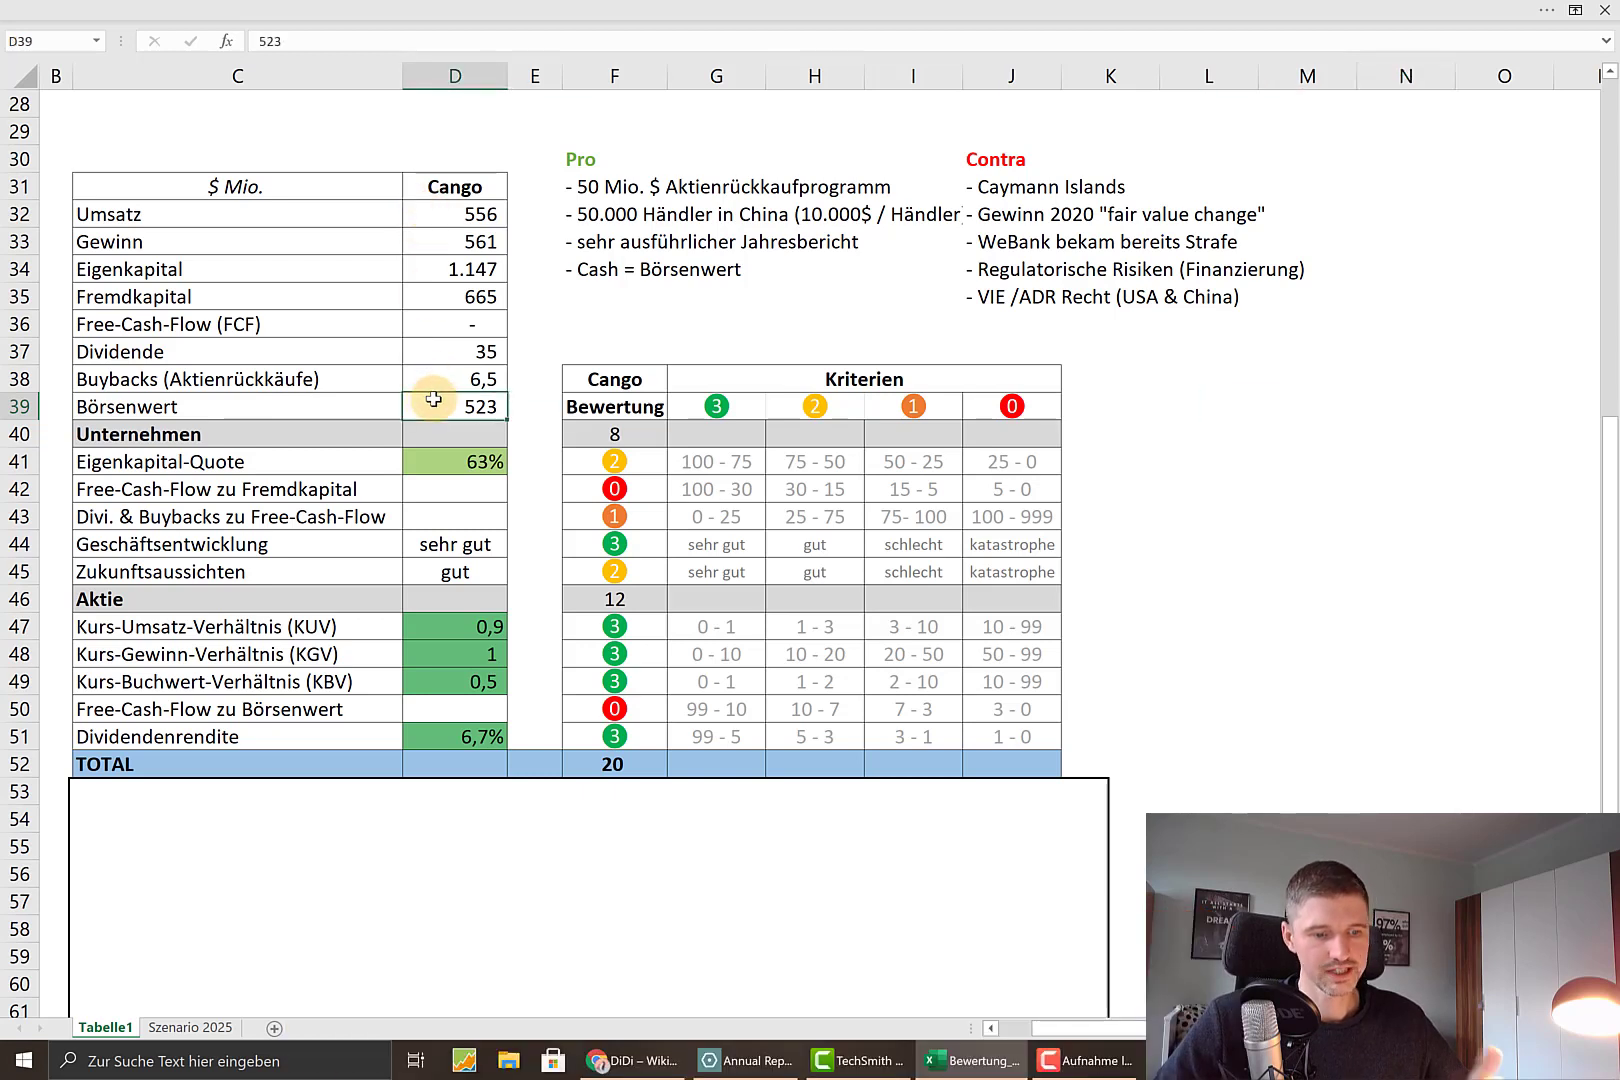
left_click(431, 217)
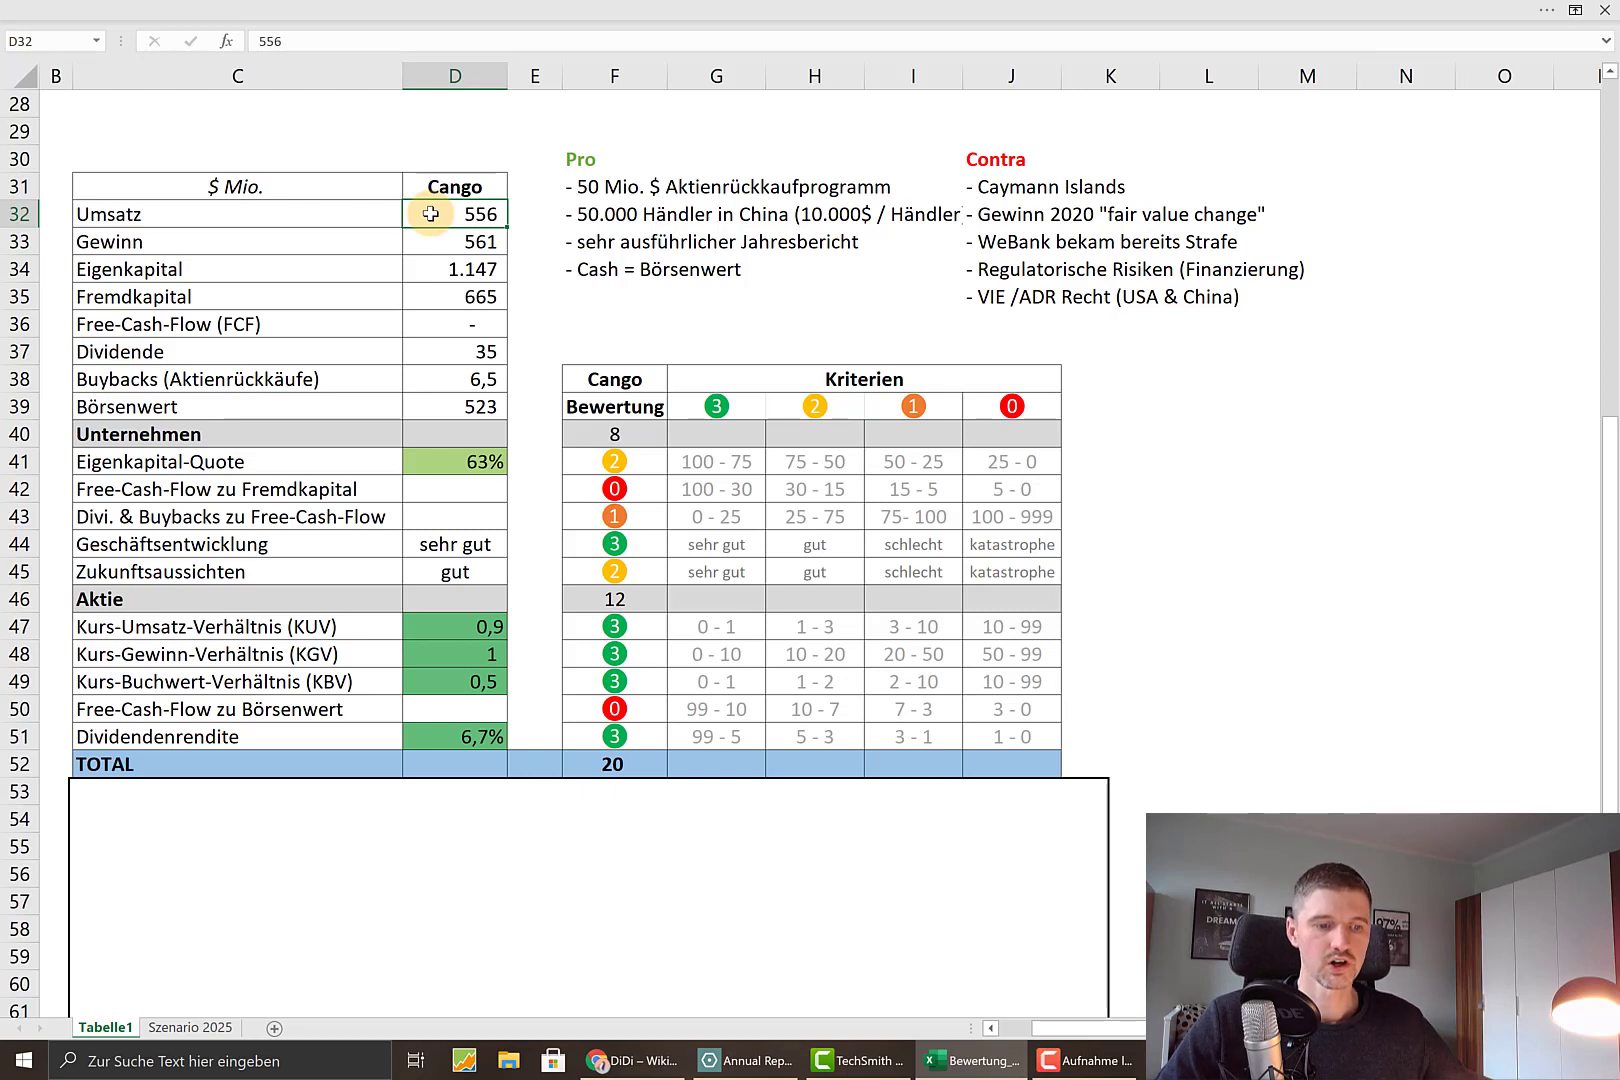
left_click(450, 656)
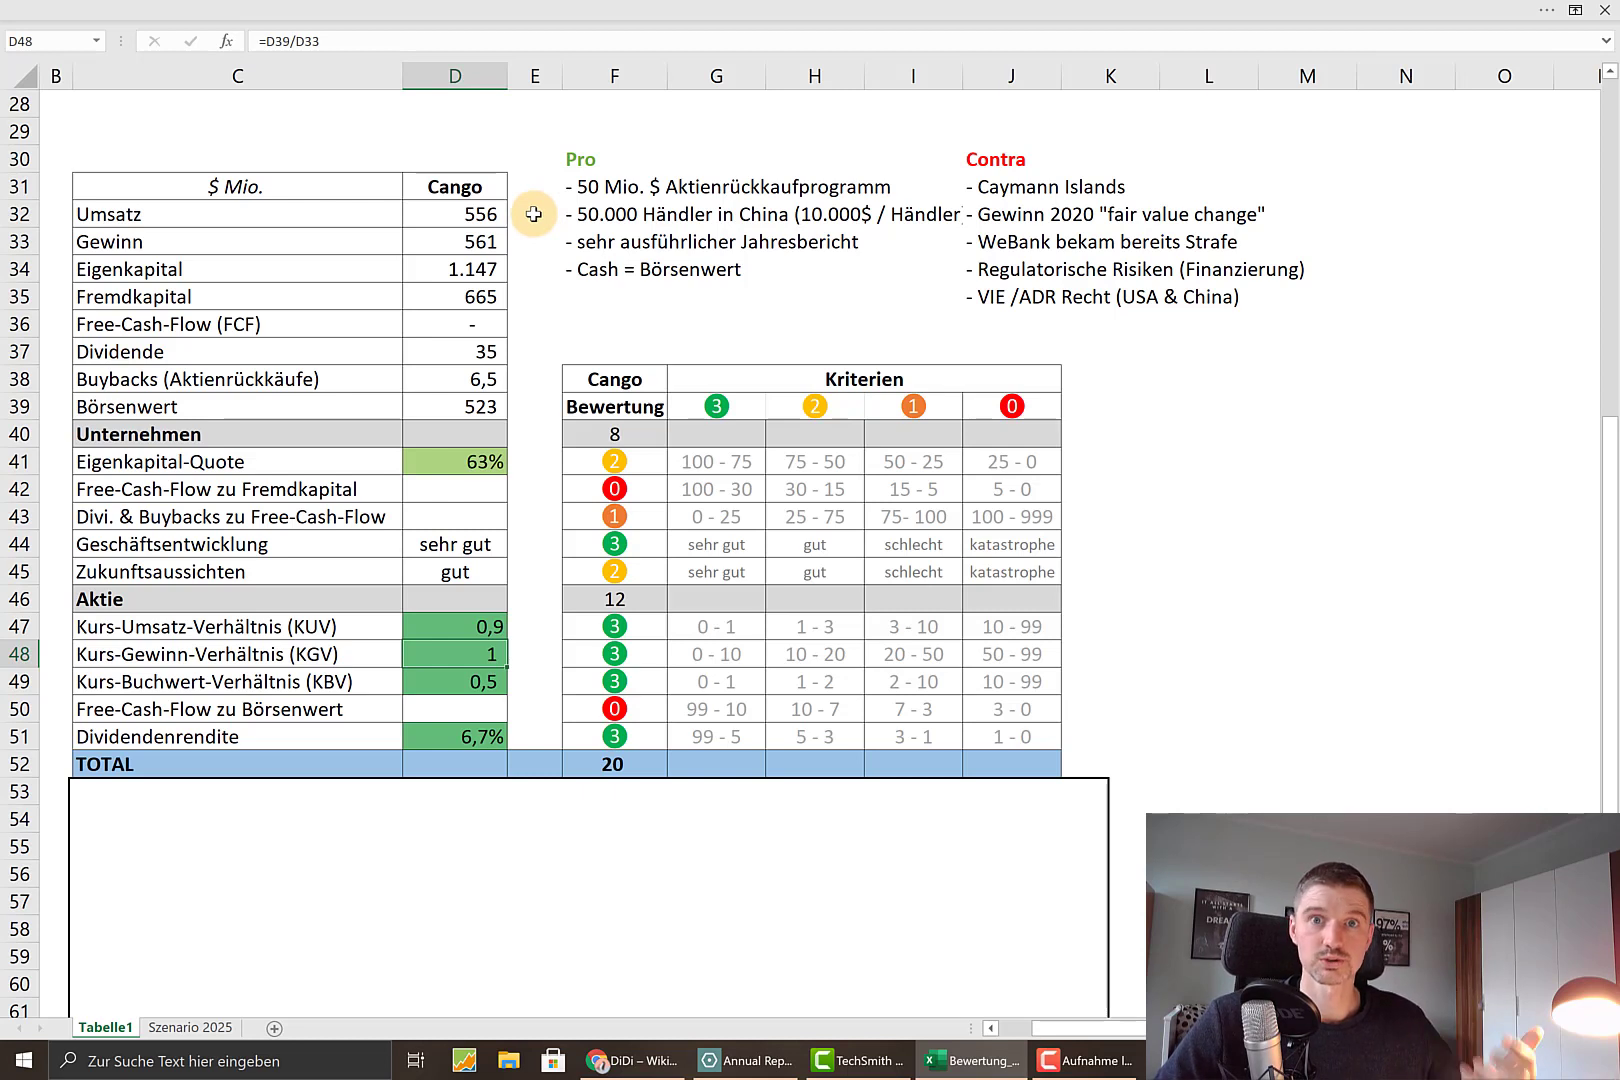
left_click(432, 243)
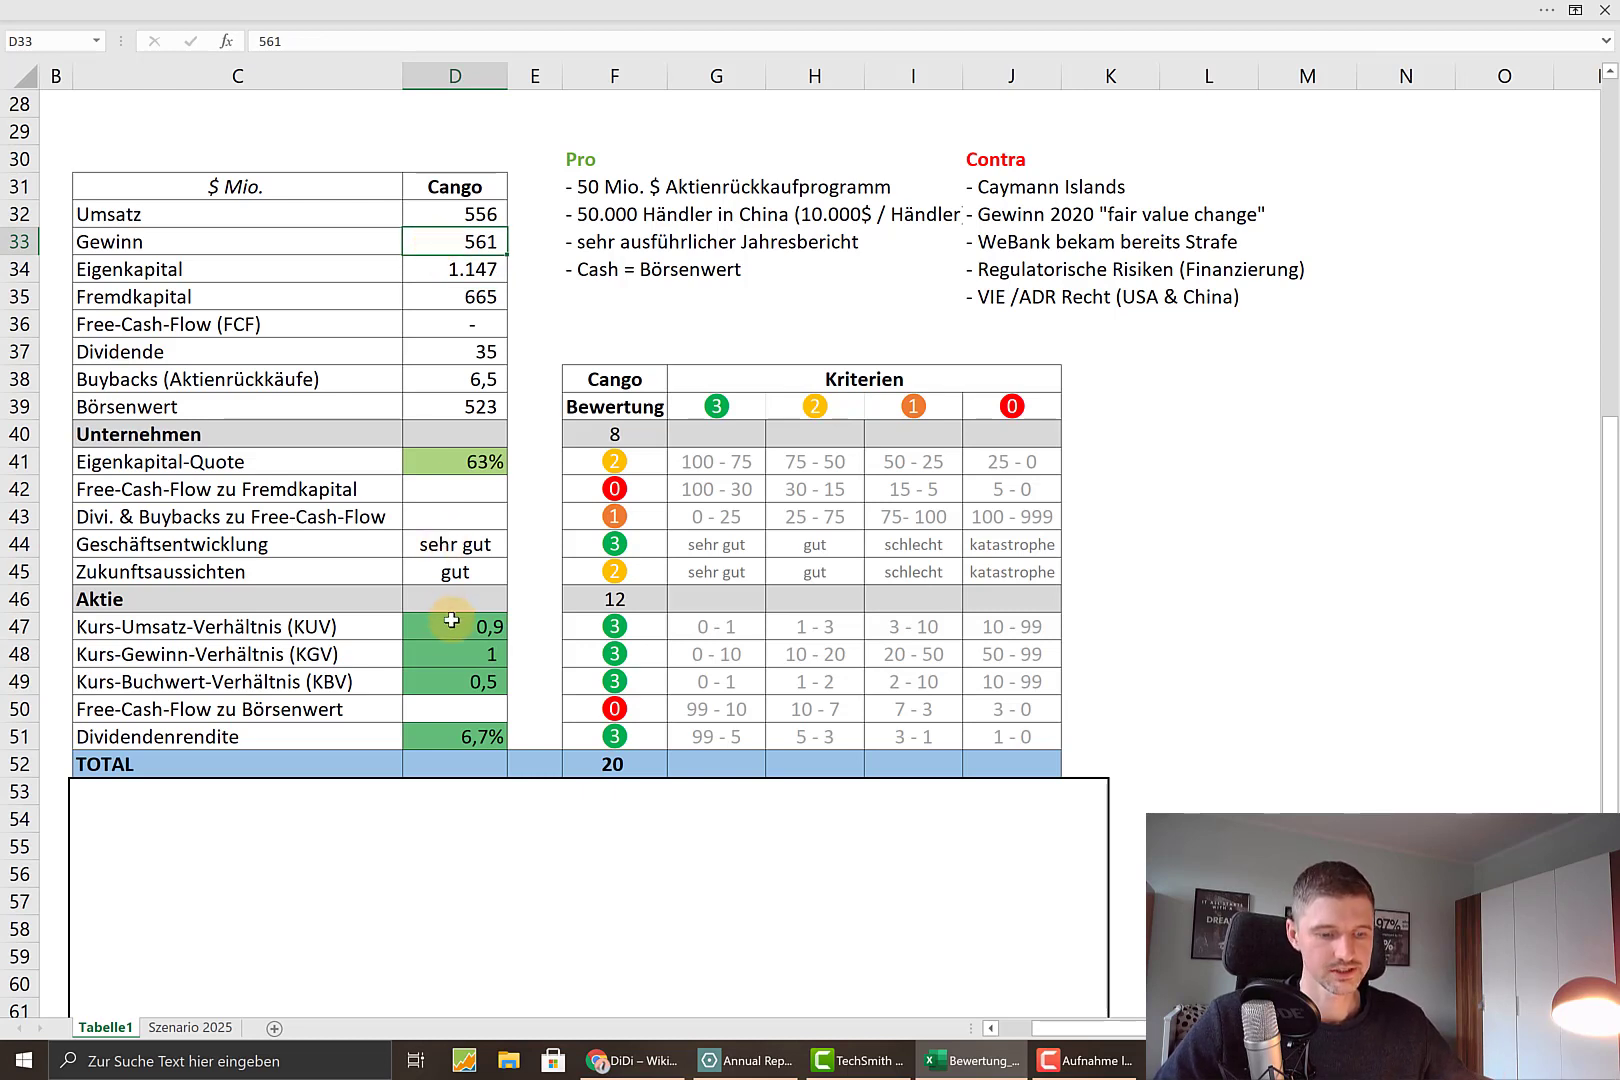
left_click(538, 246)
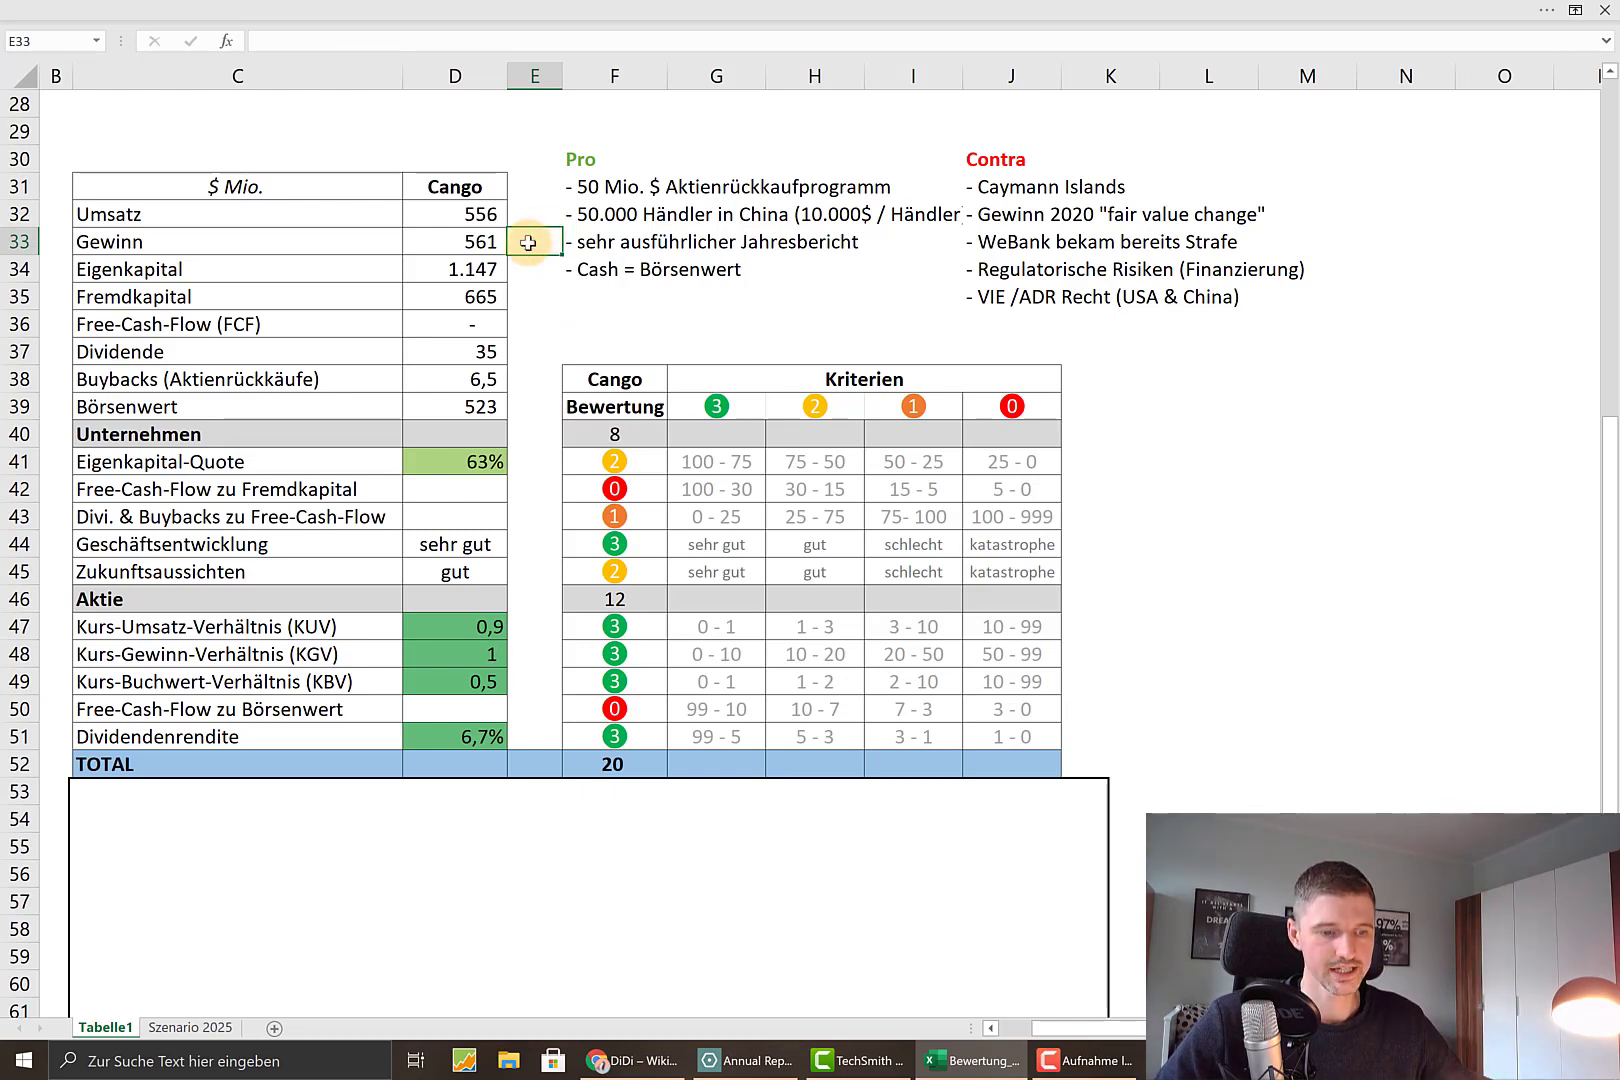
left_click(440, 268)
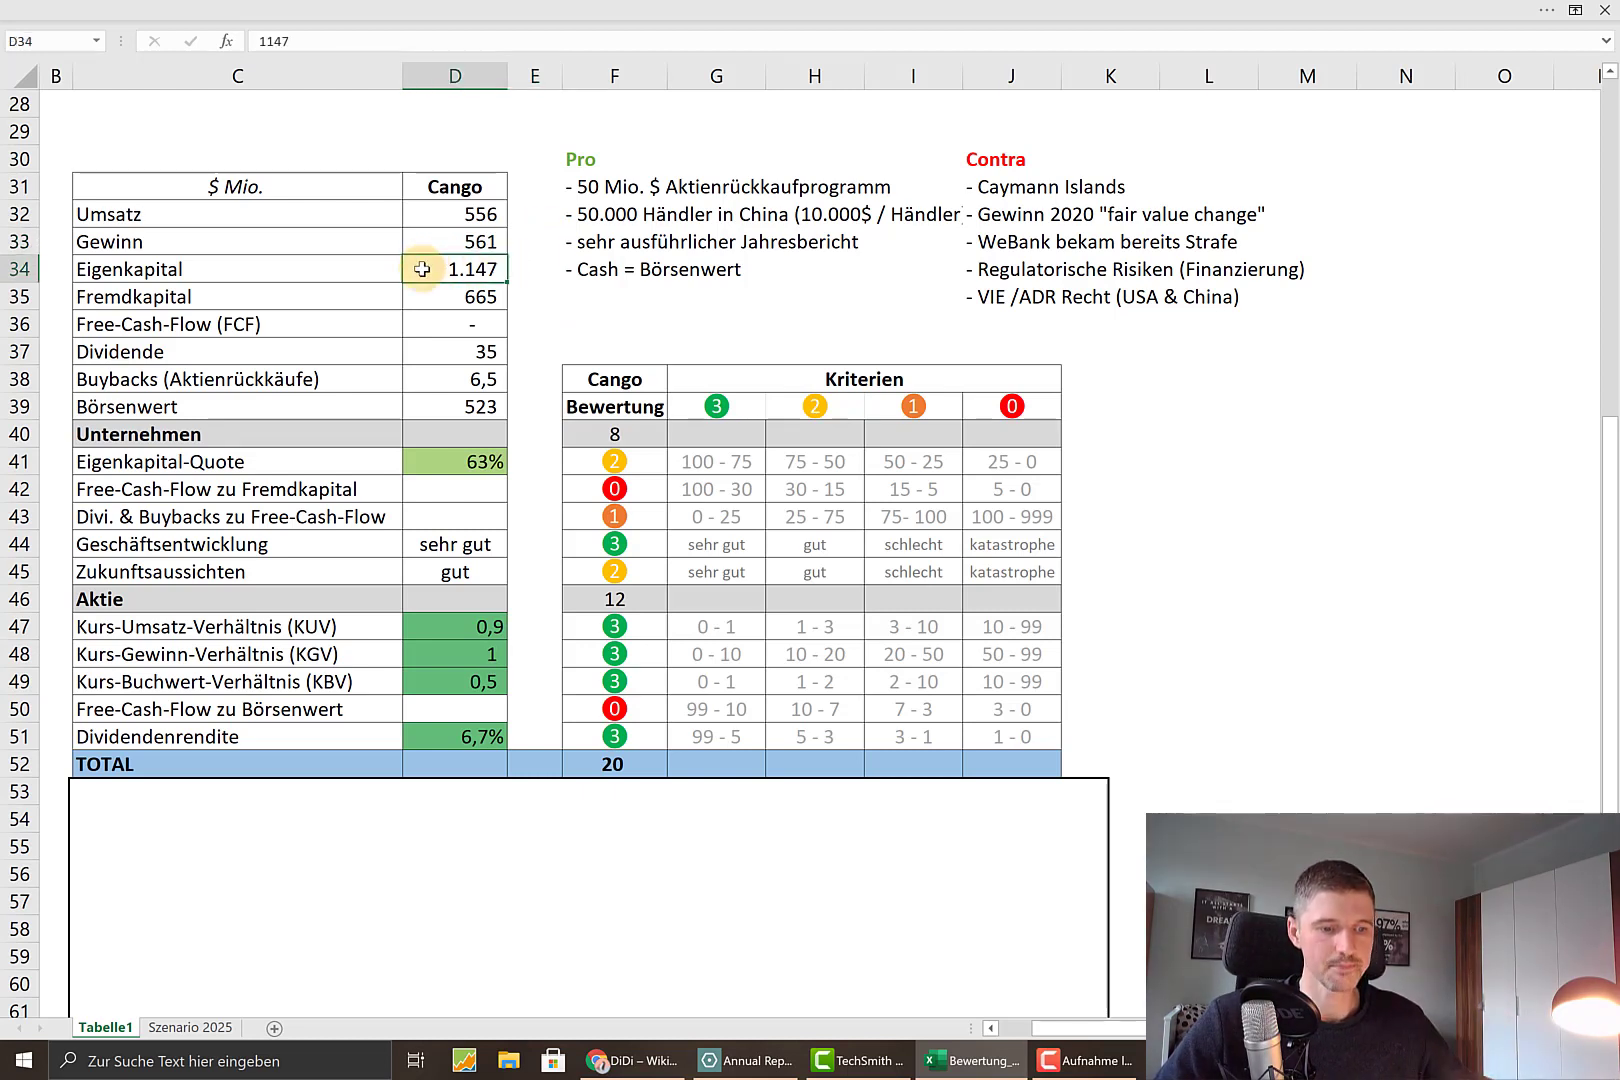
left_click(425, 465)
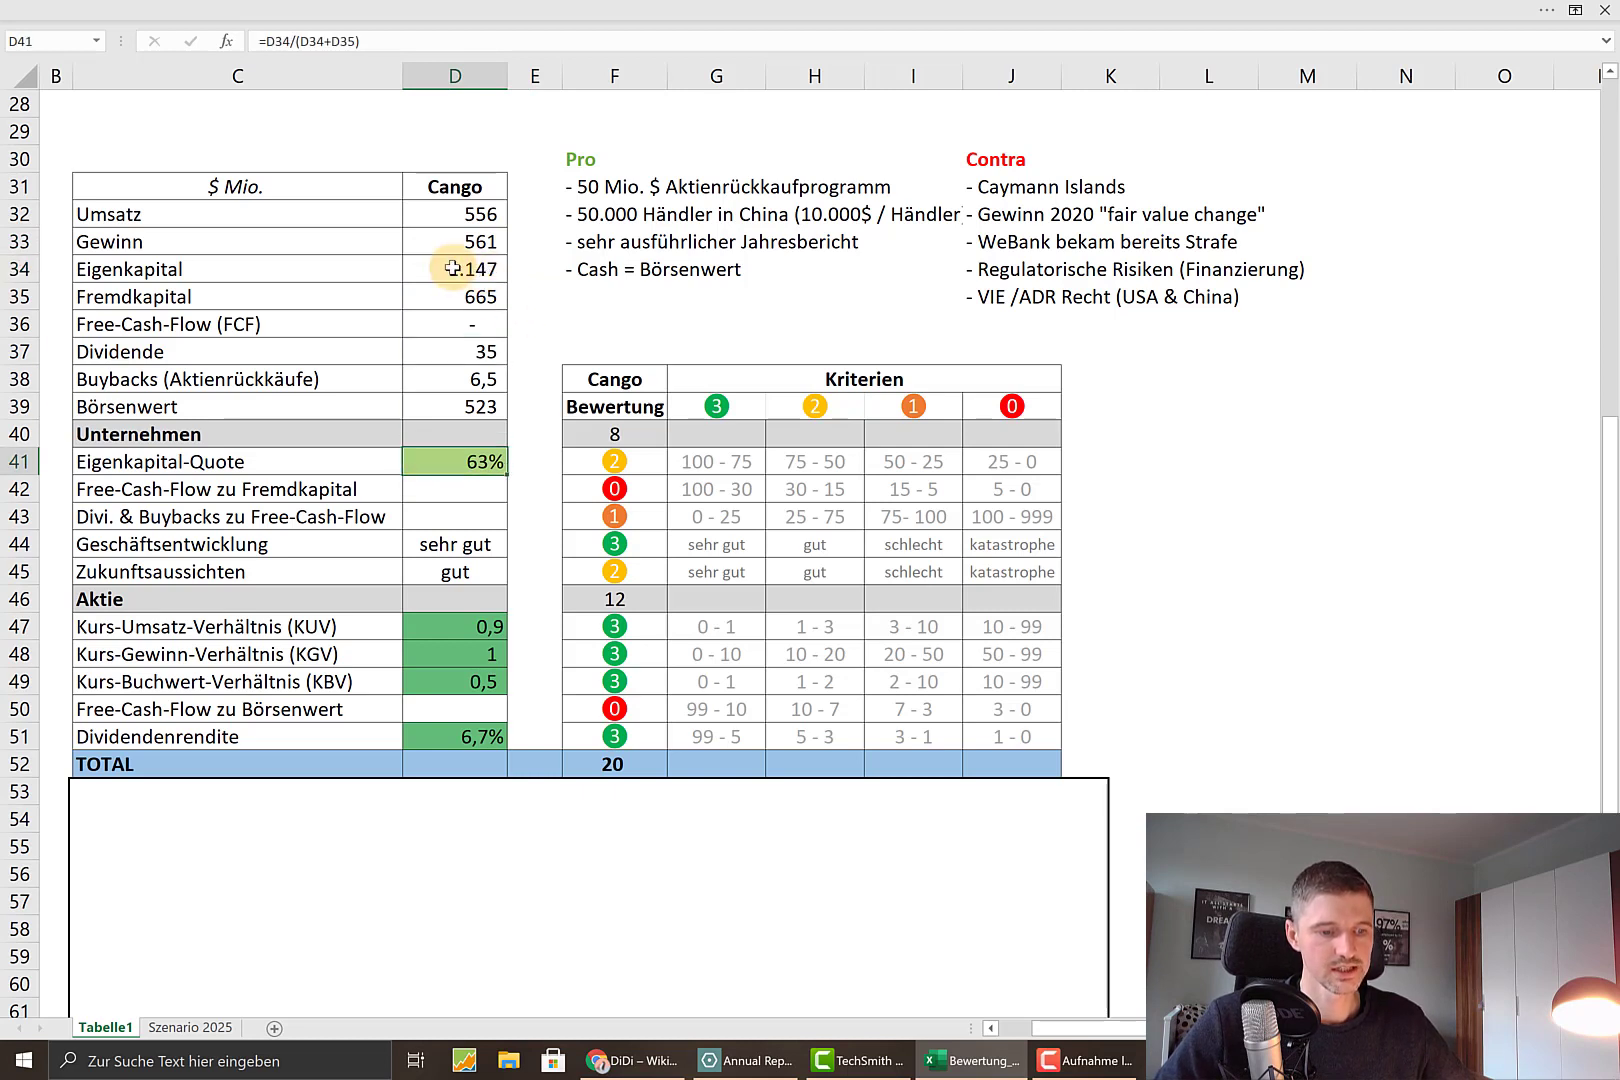
left_click(446, 379)
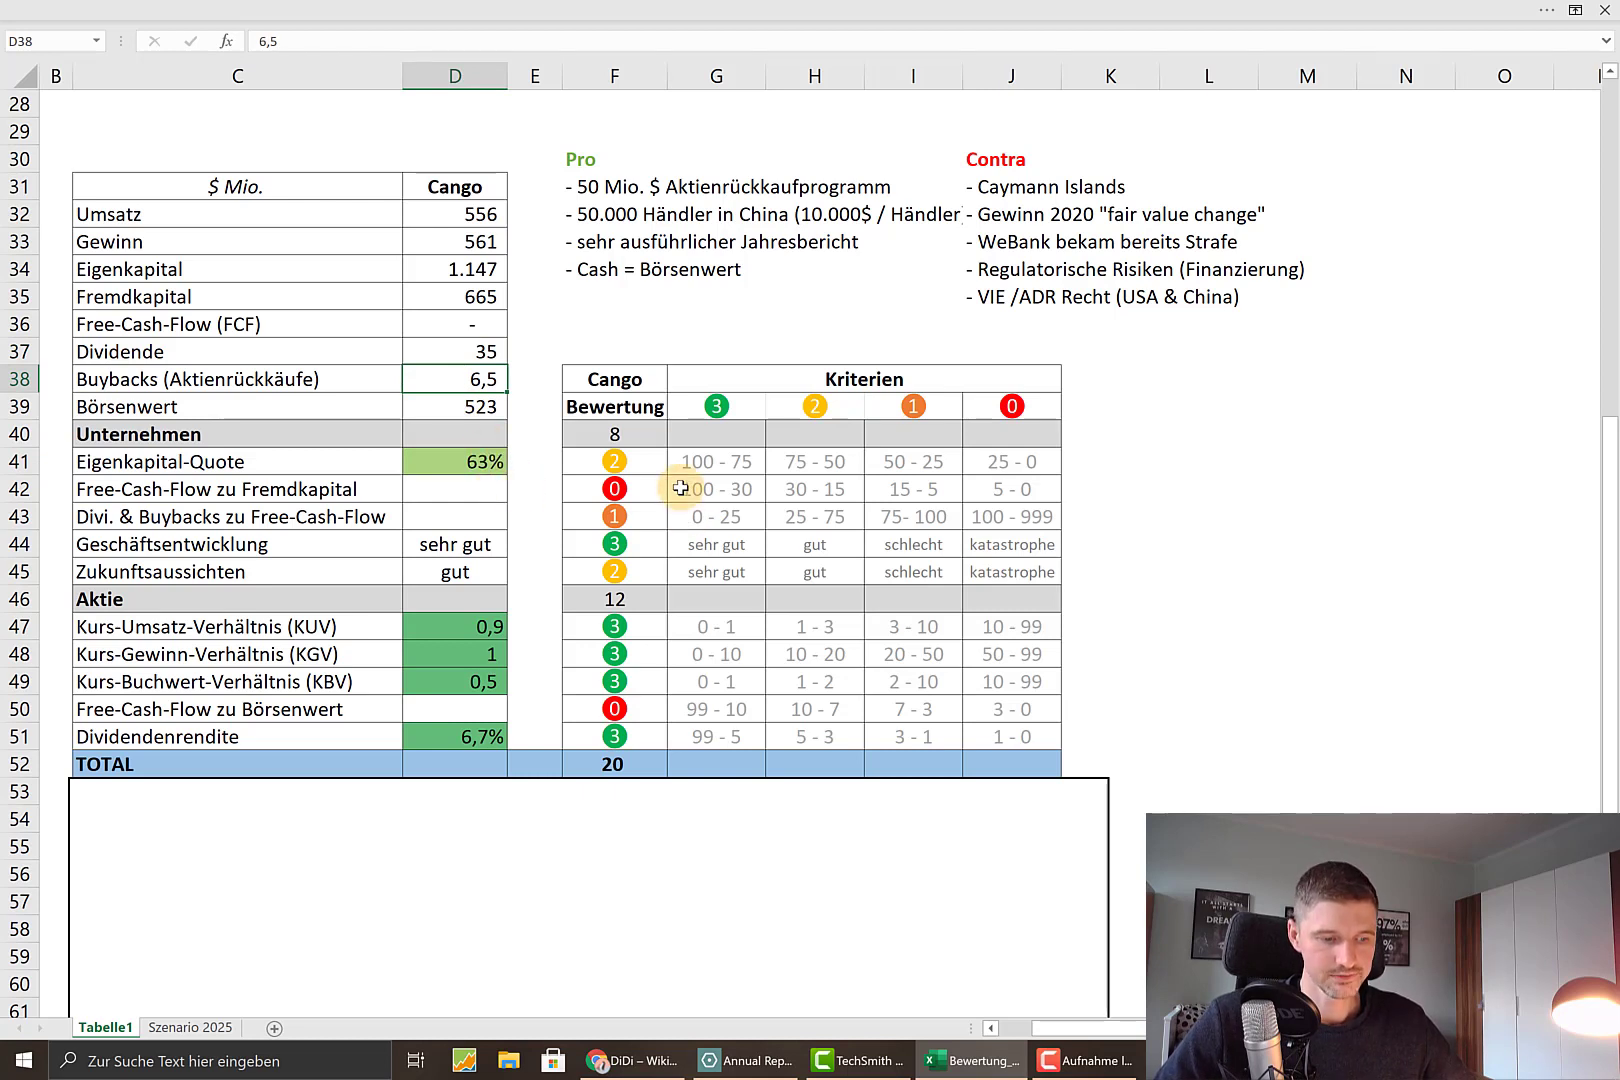
- Set the "Divi. & Buybacks zu Free-Cash-Flow" rating to 0, the Unternehmen score to 7 and the TOTAL to 21
left_click(610, 515)
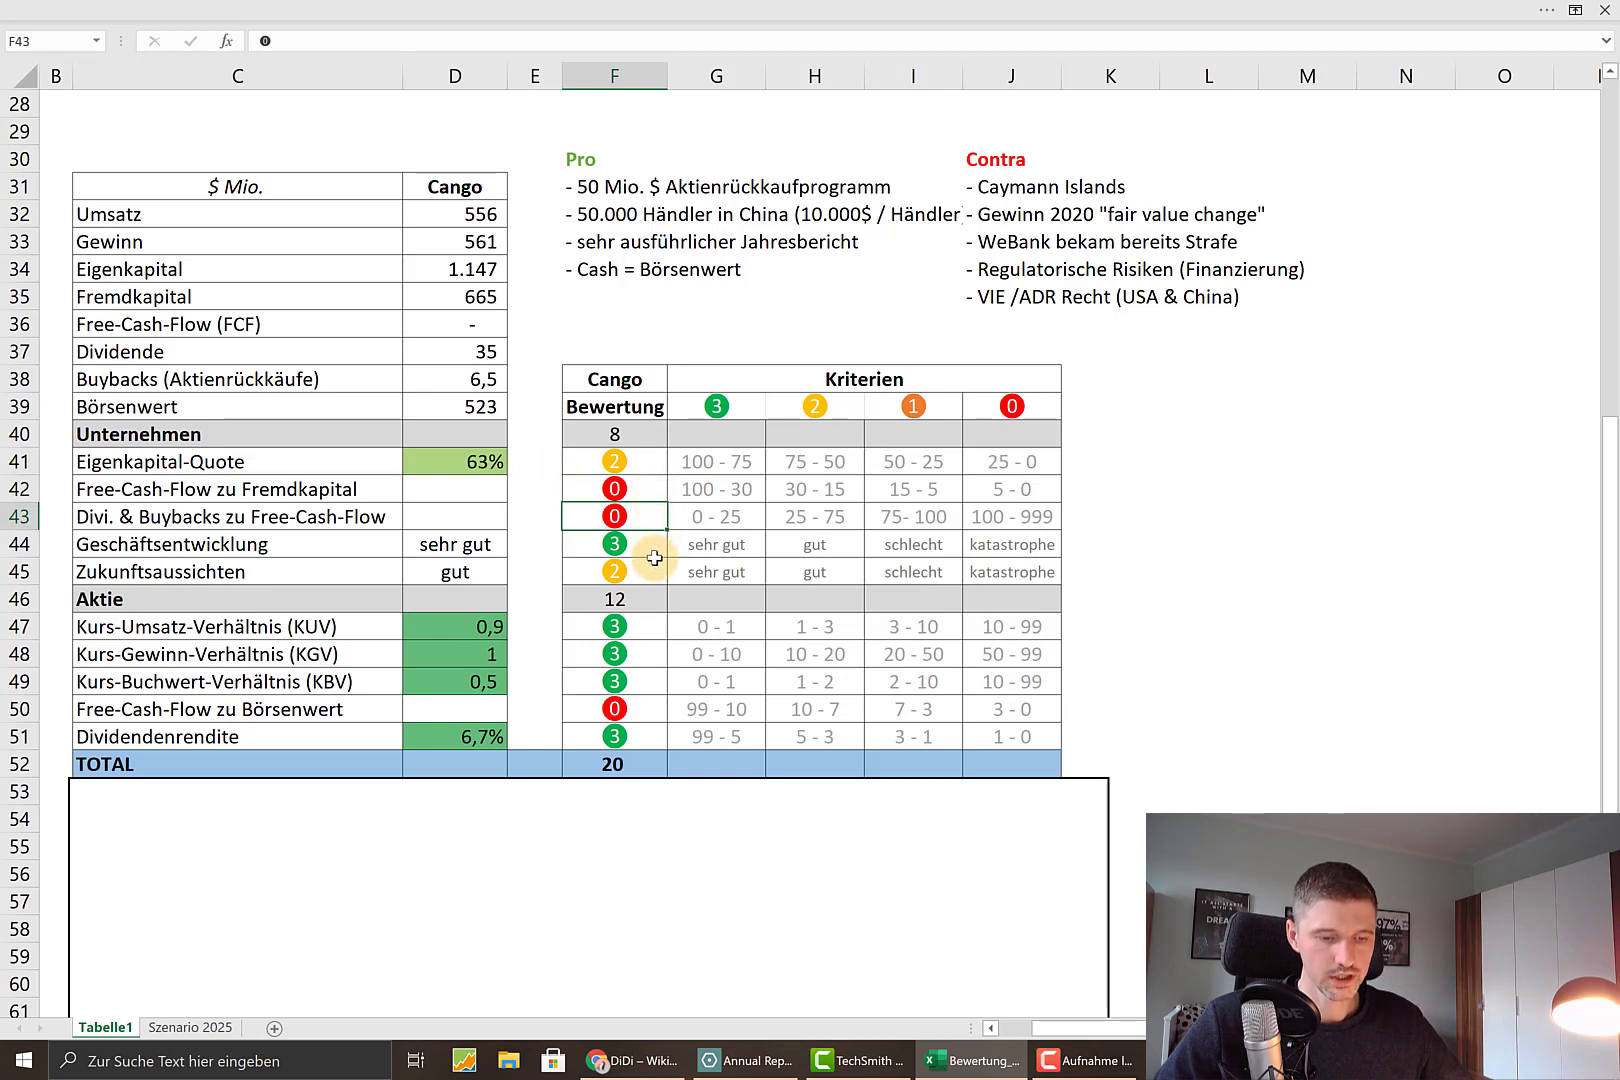
left_click(640, 431)
type("7")
left_click(655, 757)
double_click(655, 757)
left_click(626, 517)
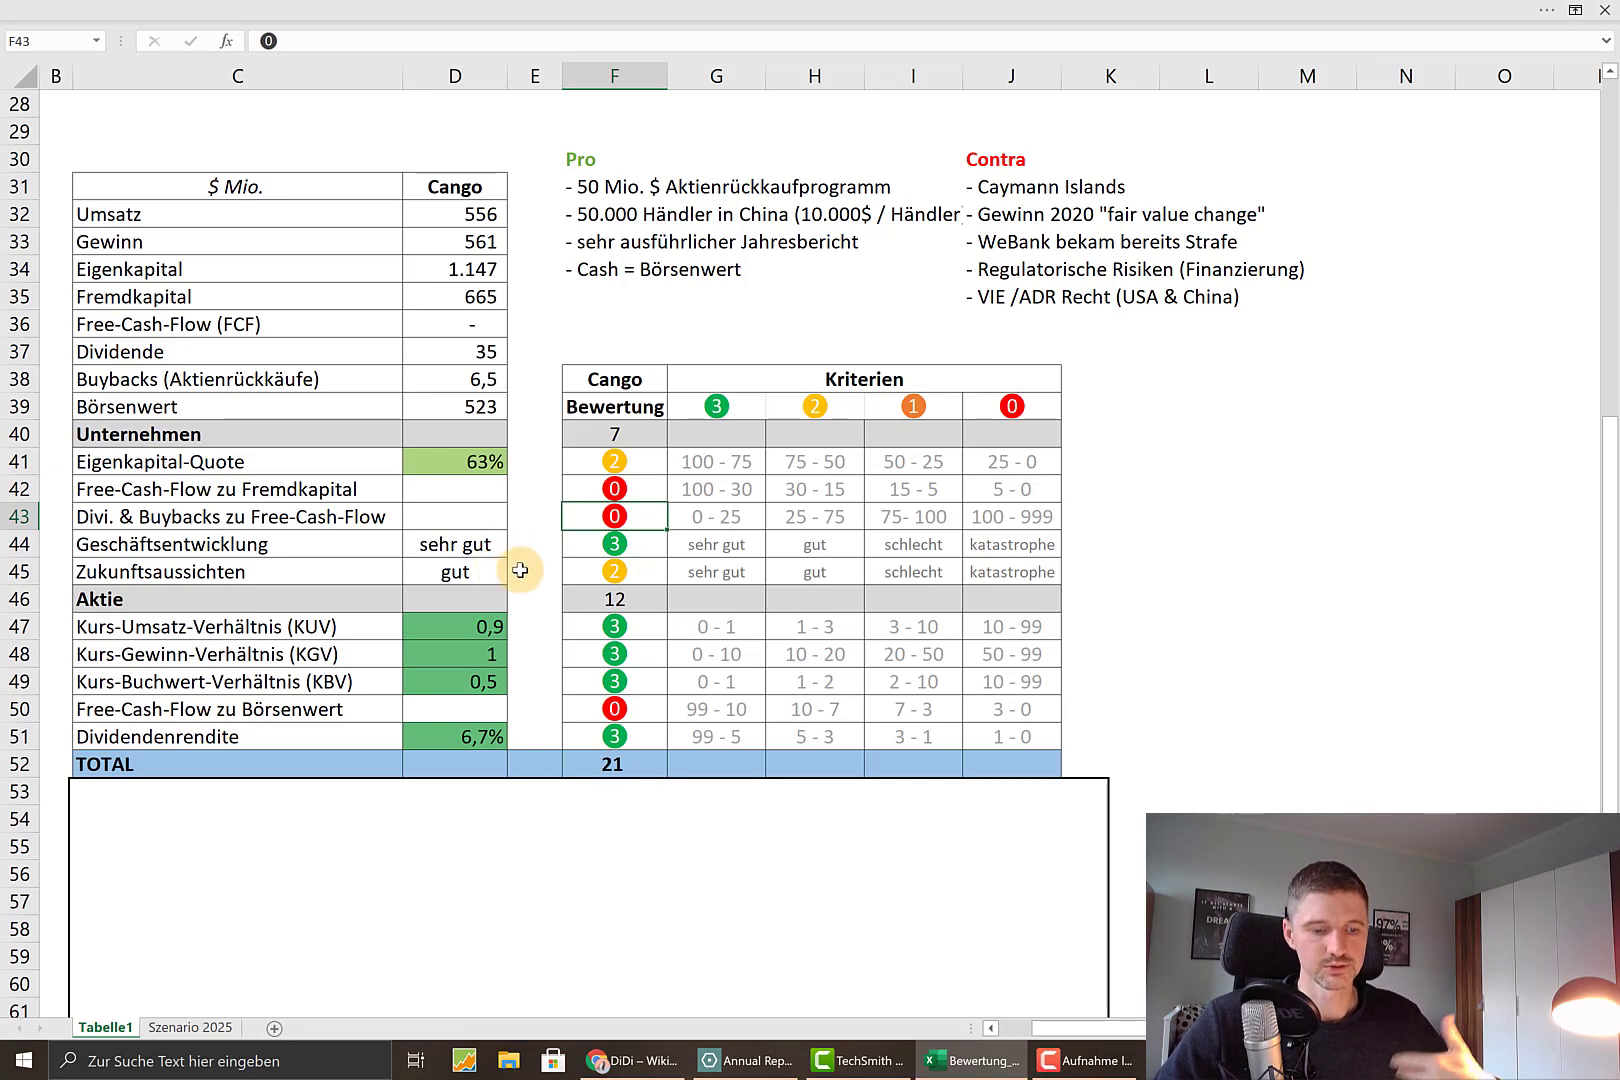
- Review the Geschäftsentwicklung rating and Börsenwert, and go through the Pro and Contra lists, including "fair value change" and the WeBank penalty
left_click(538, 542)
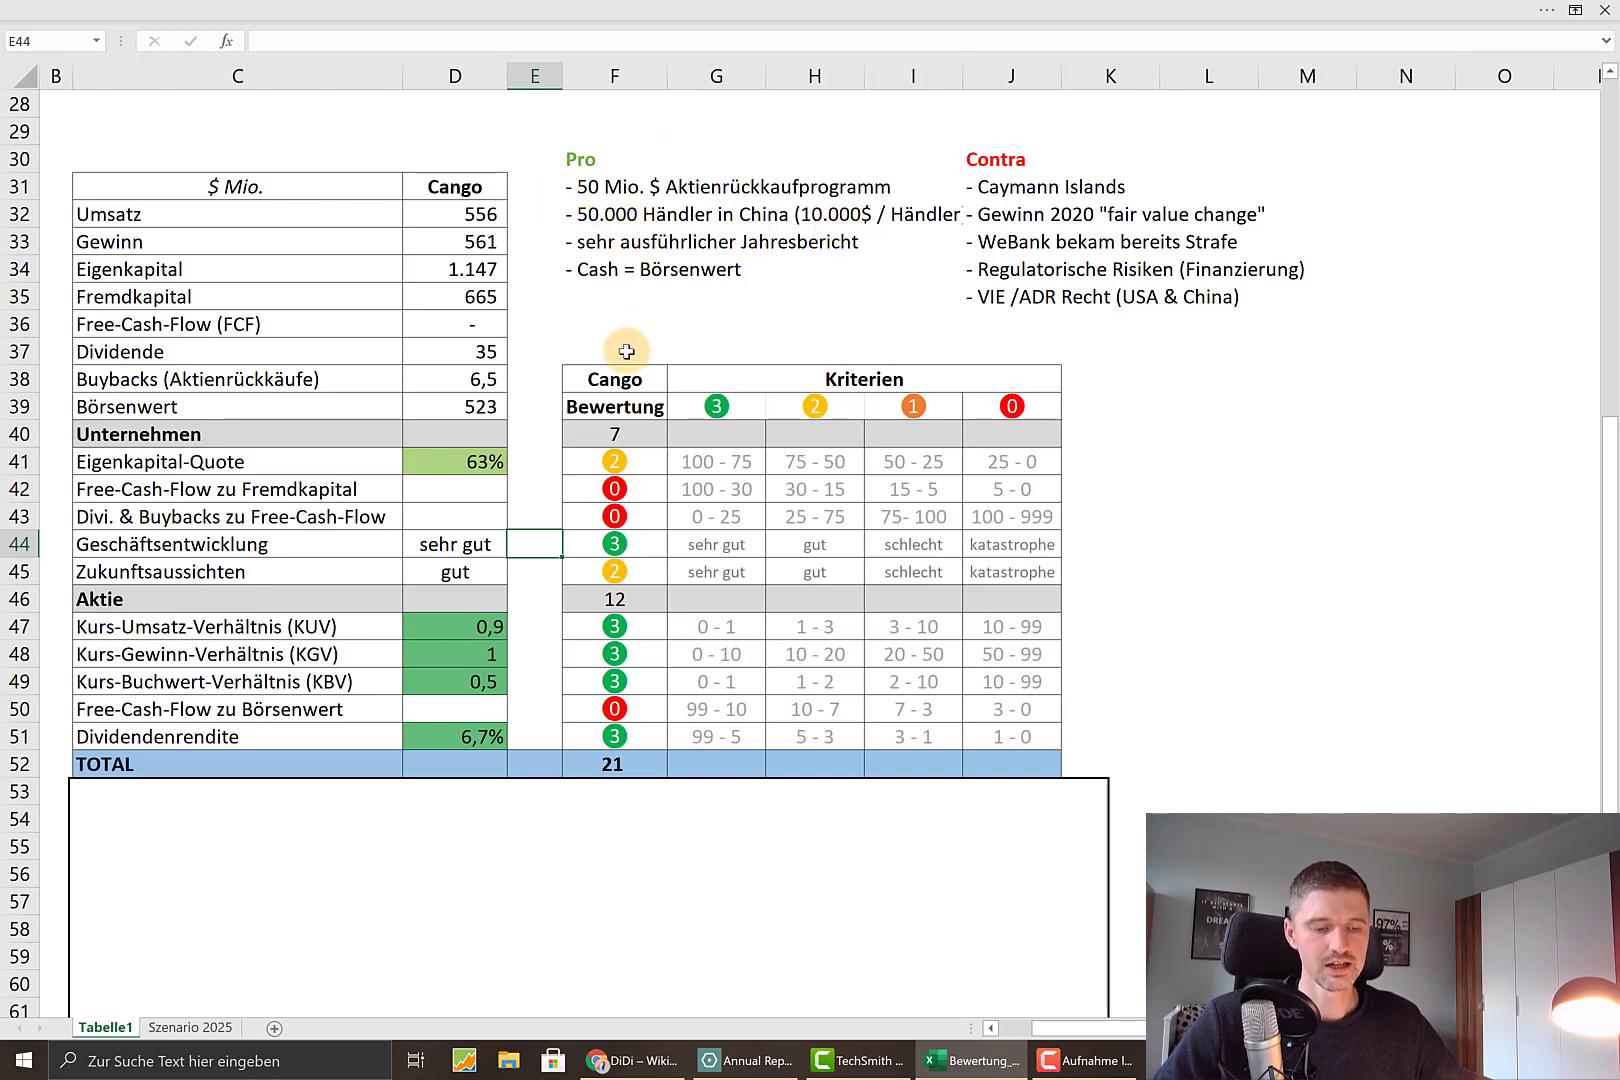
left_click(446, 411)
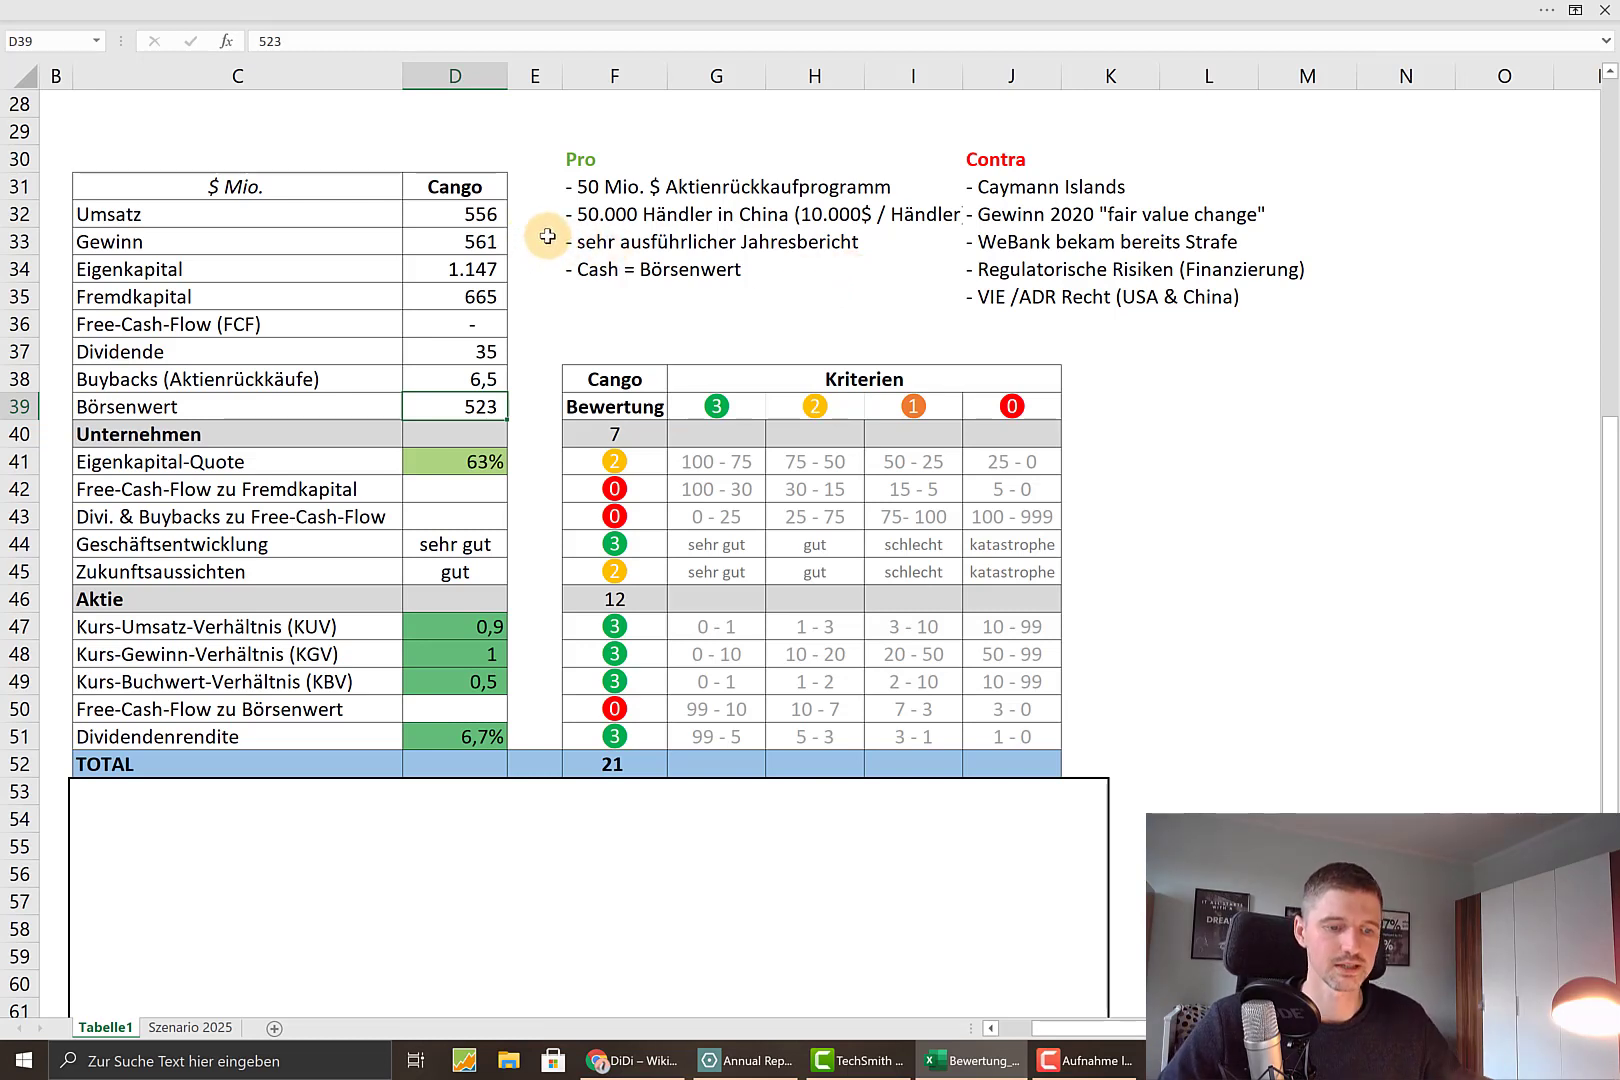
left_click(607, 290)
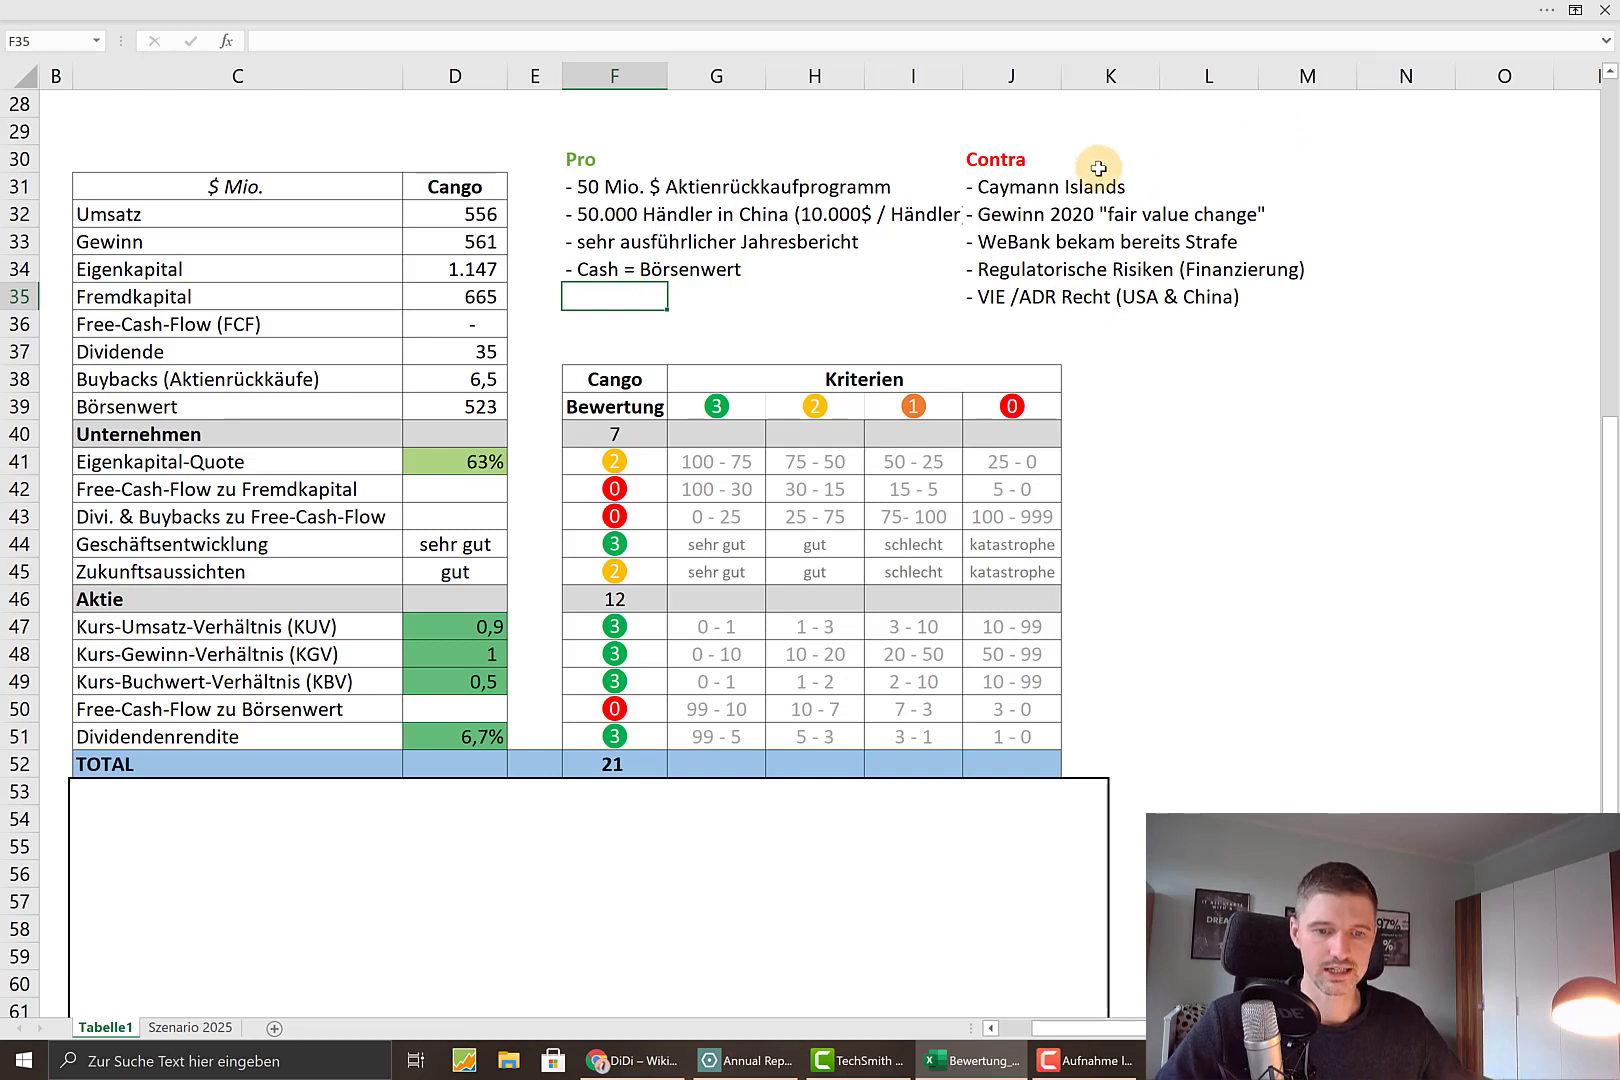
left_click(1003, 183)
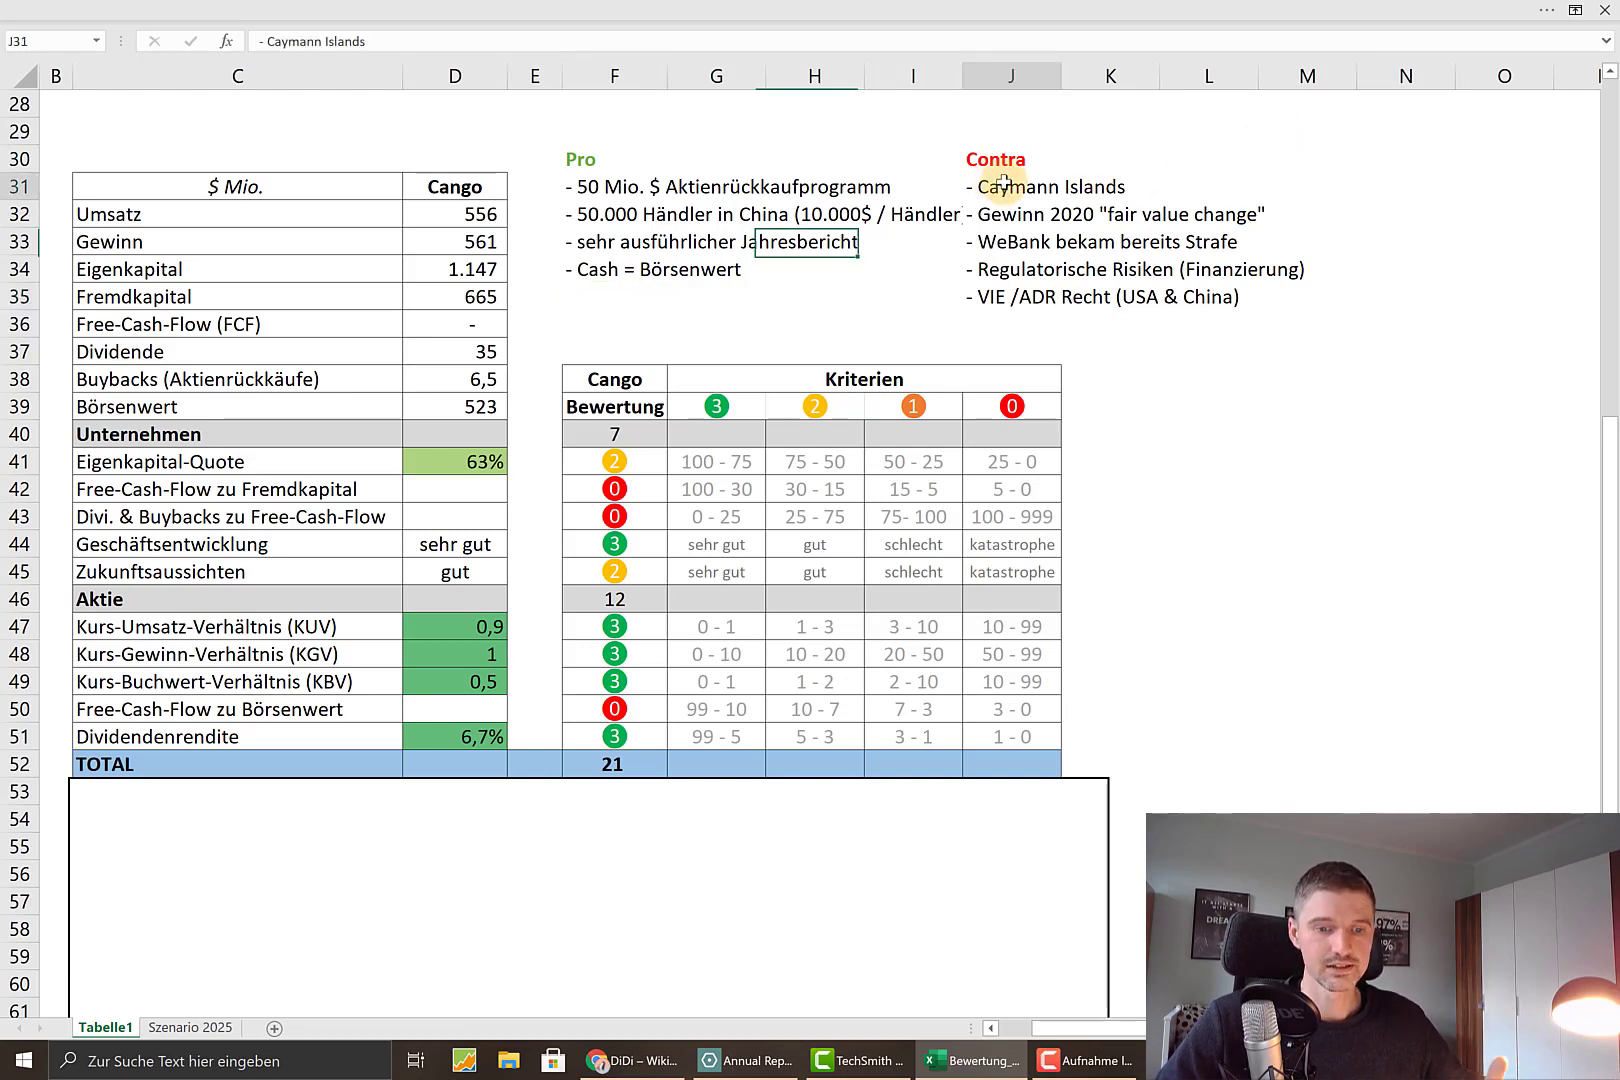
left_click(1201, 158)
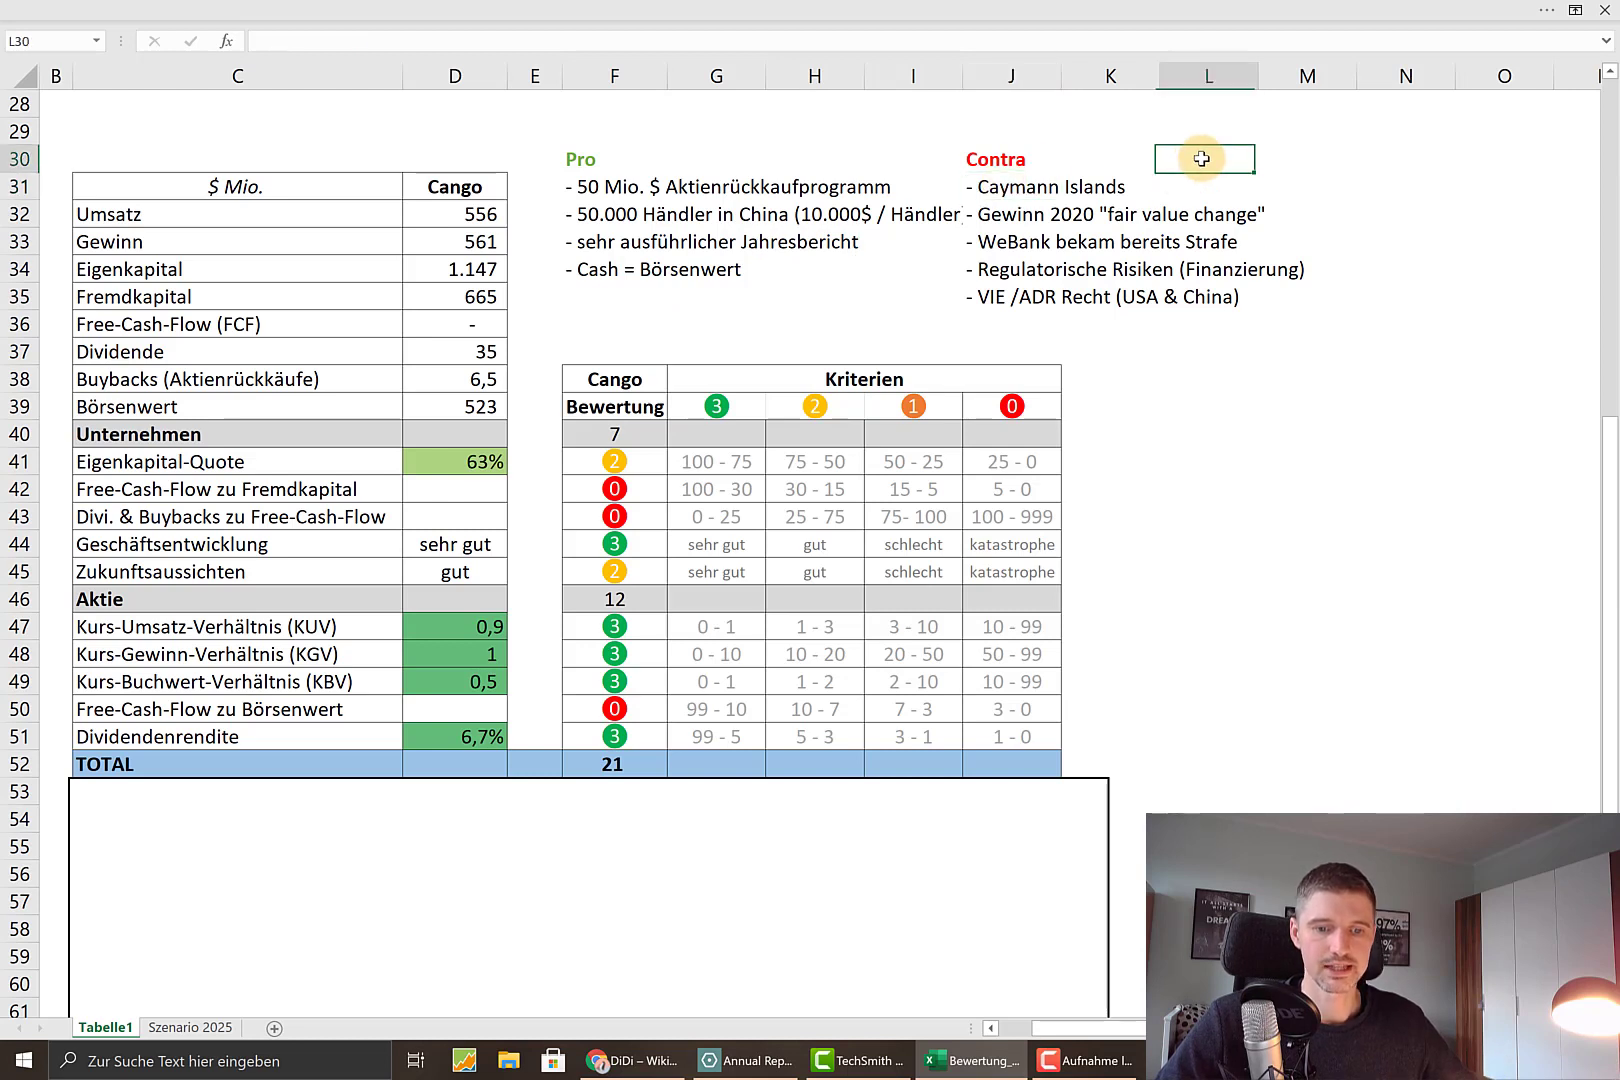
left_click(1000, 214)
left_click(1340, 208)
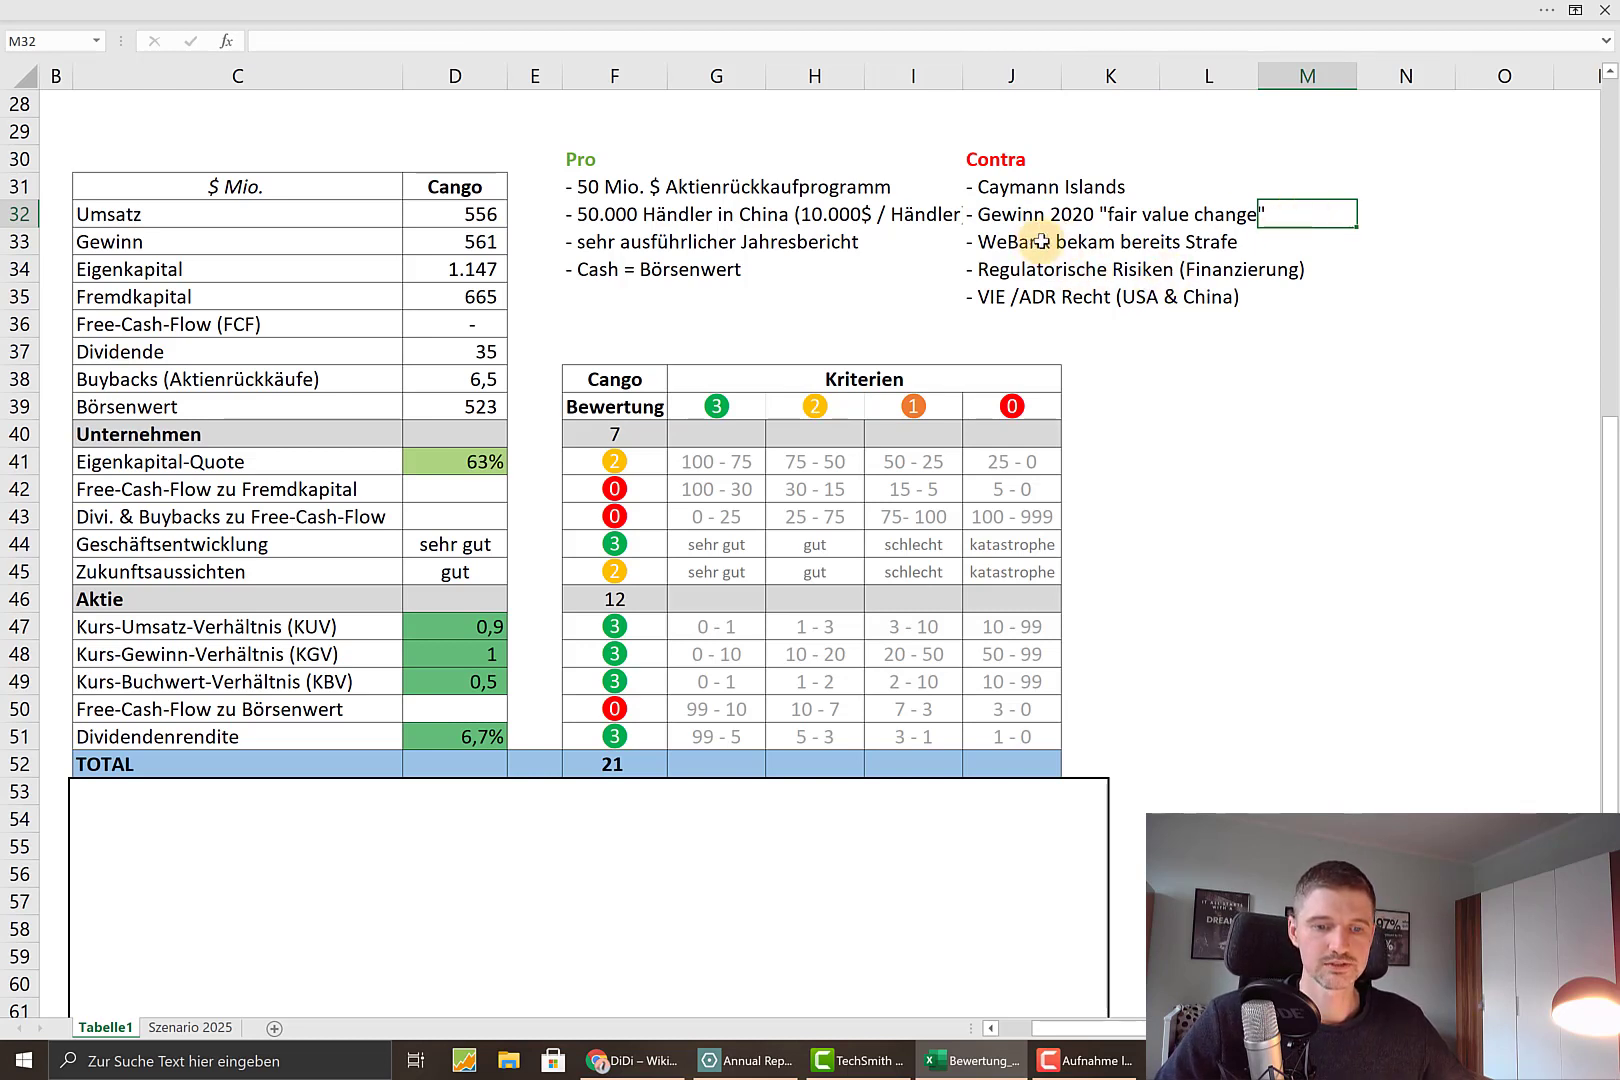
left_click(1350, 260)
left_click(1345, 240)
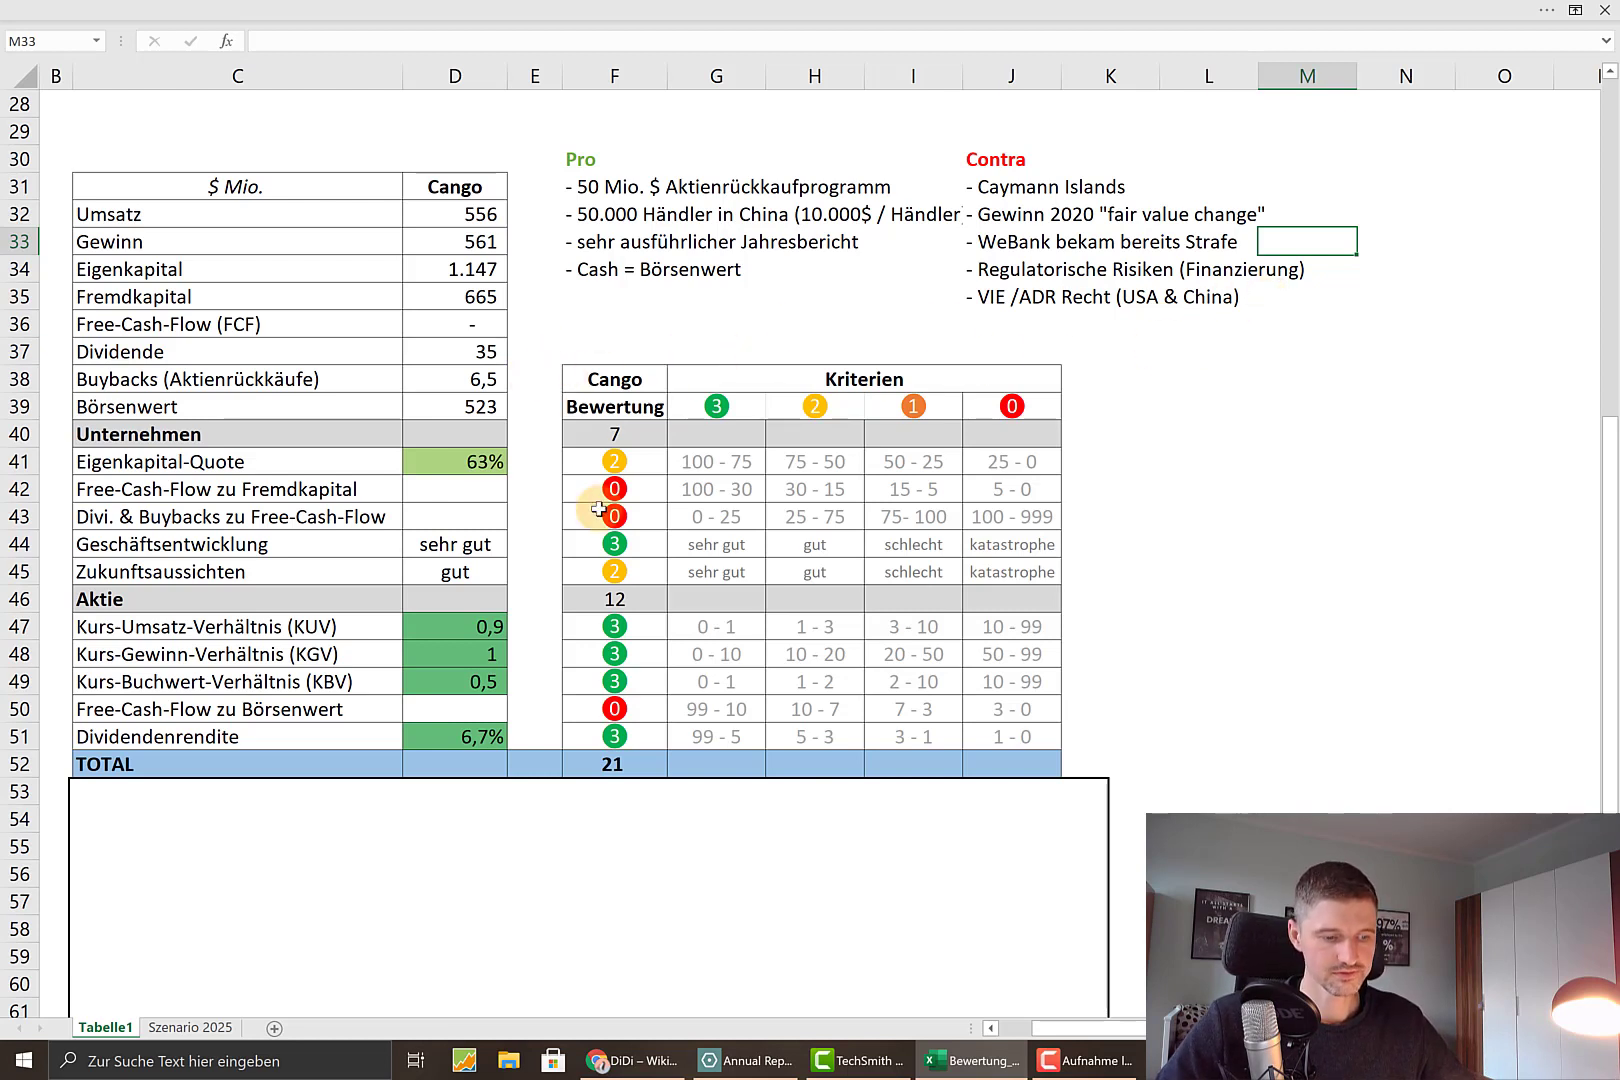
- Review the stock valuation ratios KUV, KGV and KBV in rows 47 to 49
left_click(533, 629)
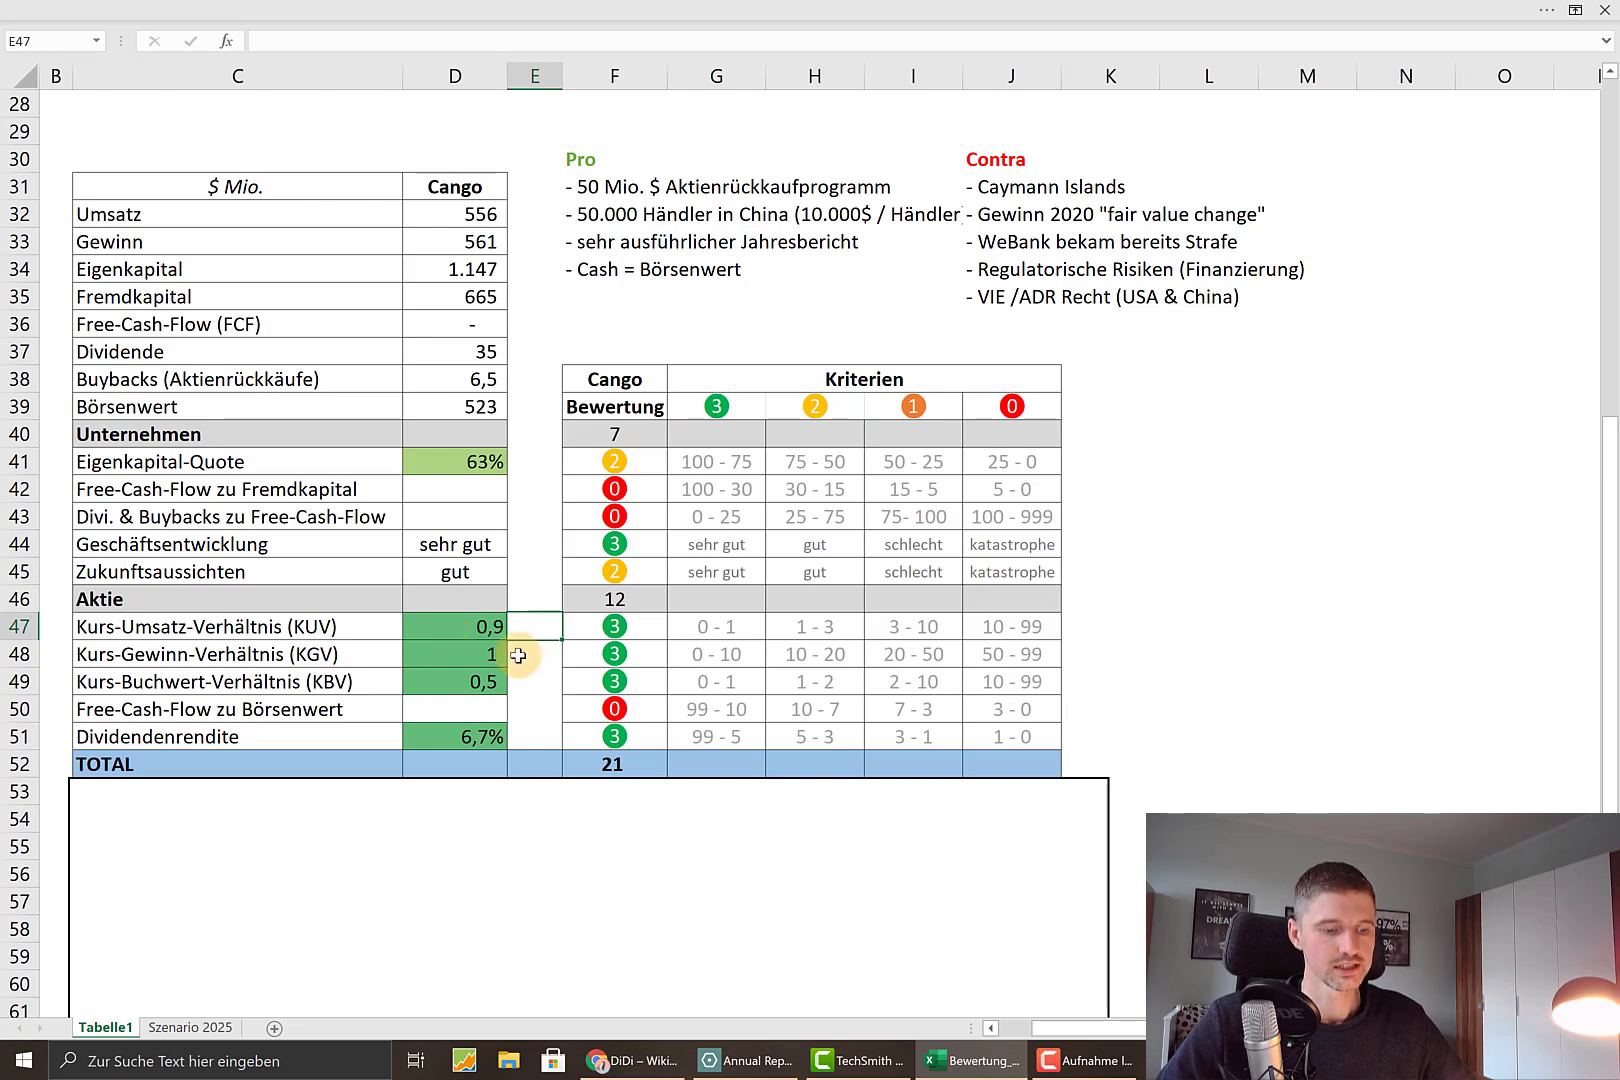
left_click(535, 652)
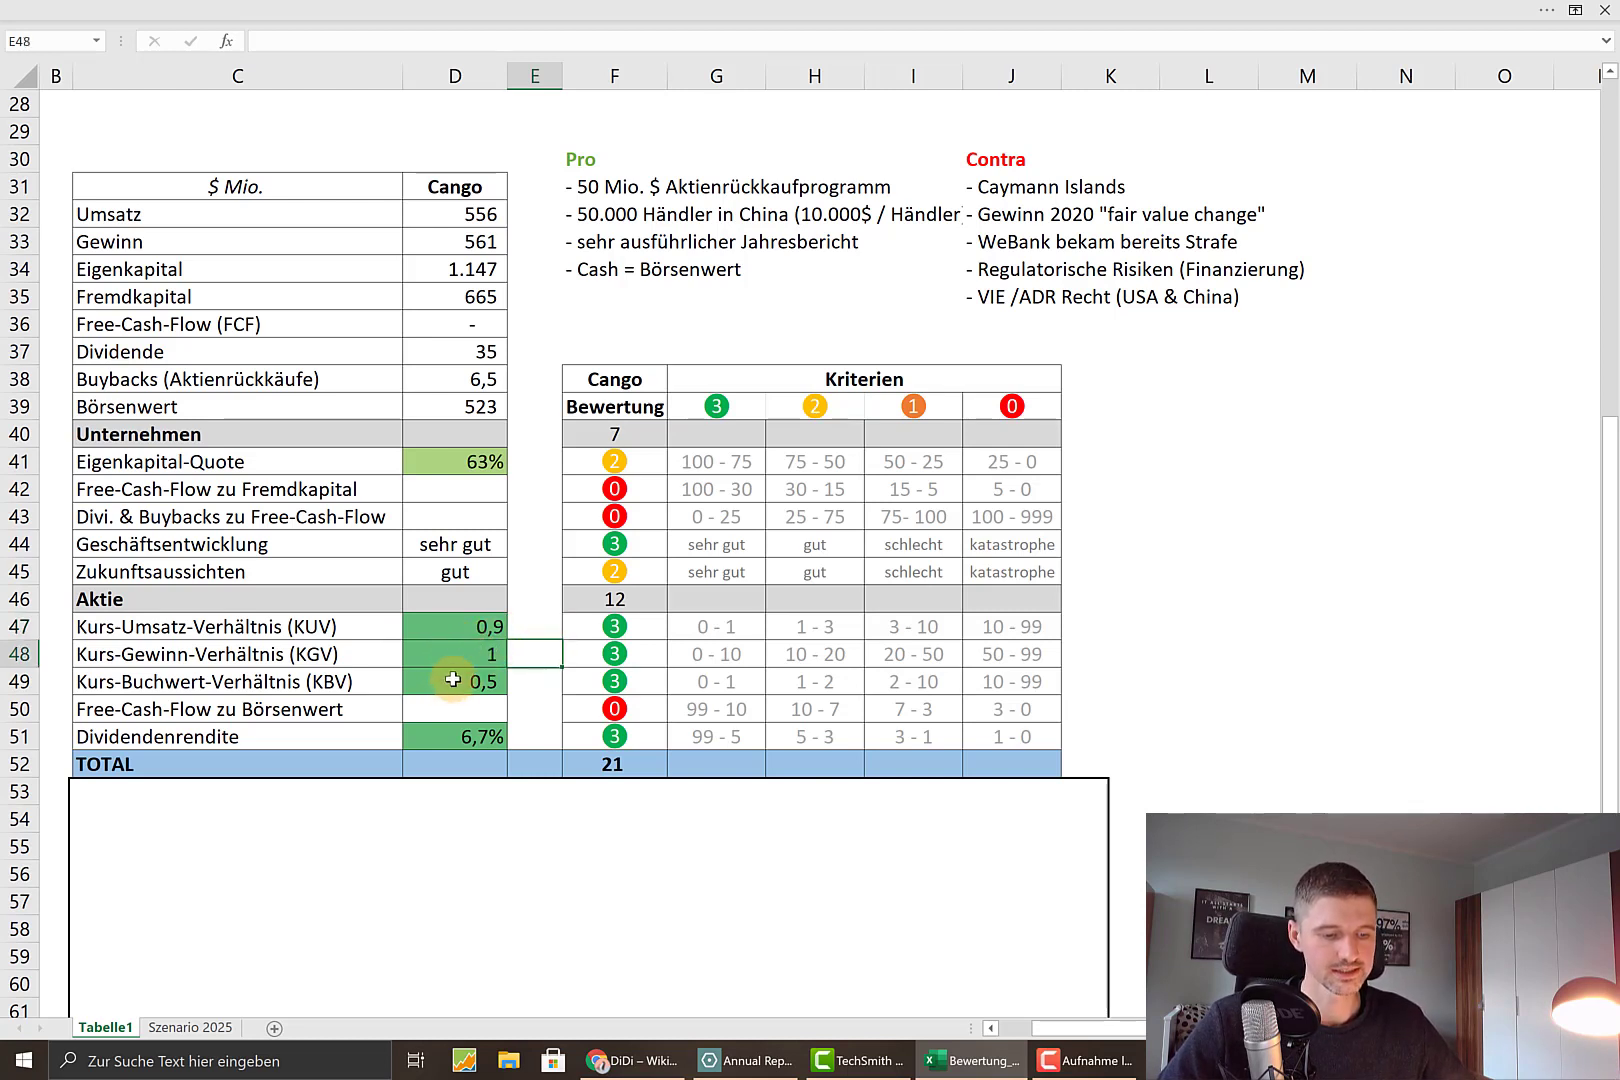
left_click(535, 682)
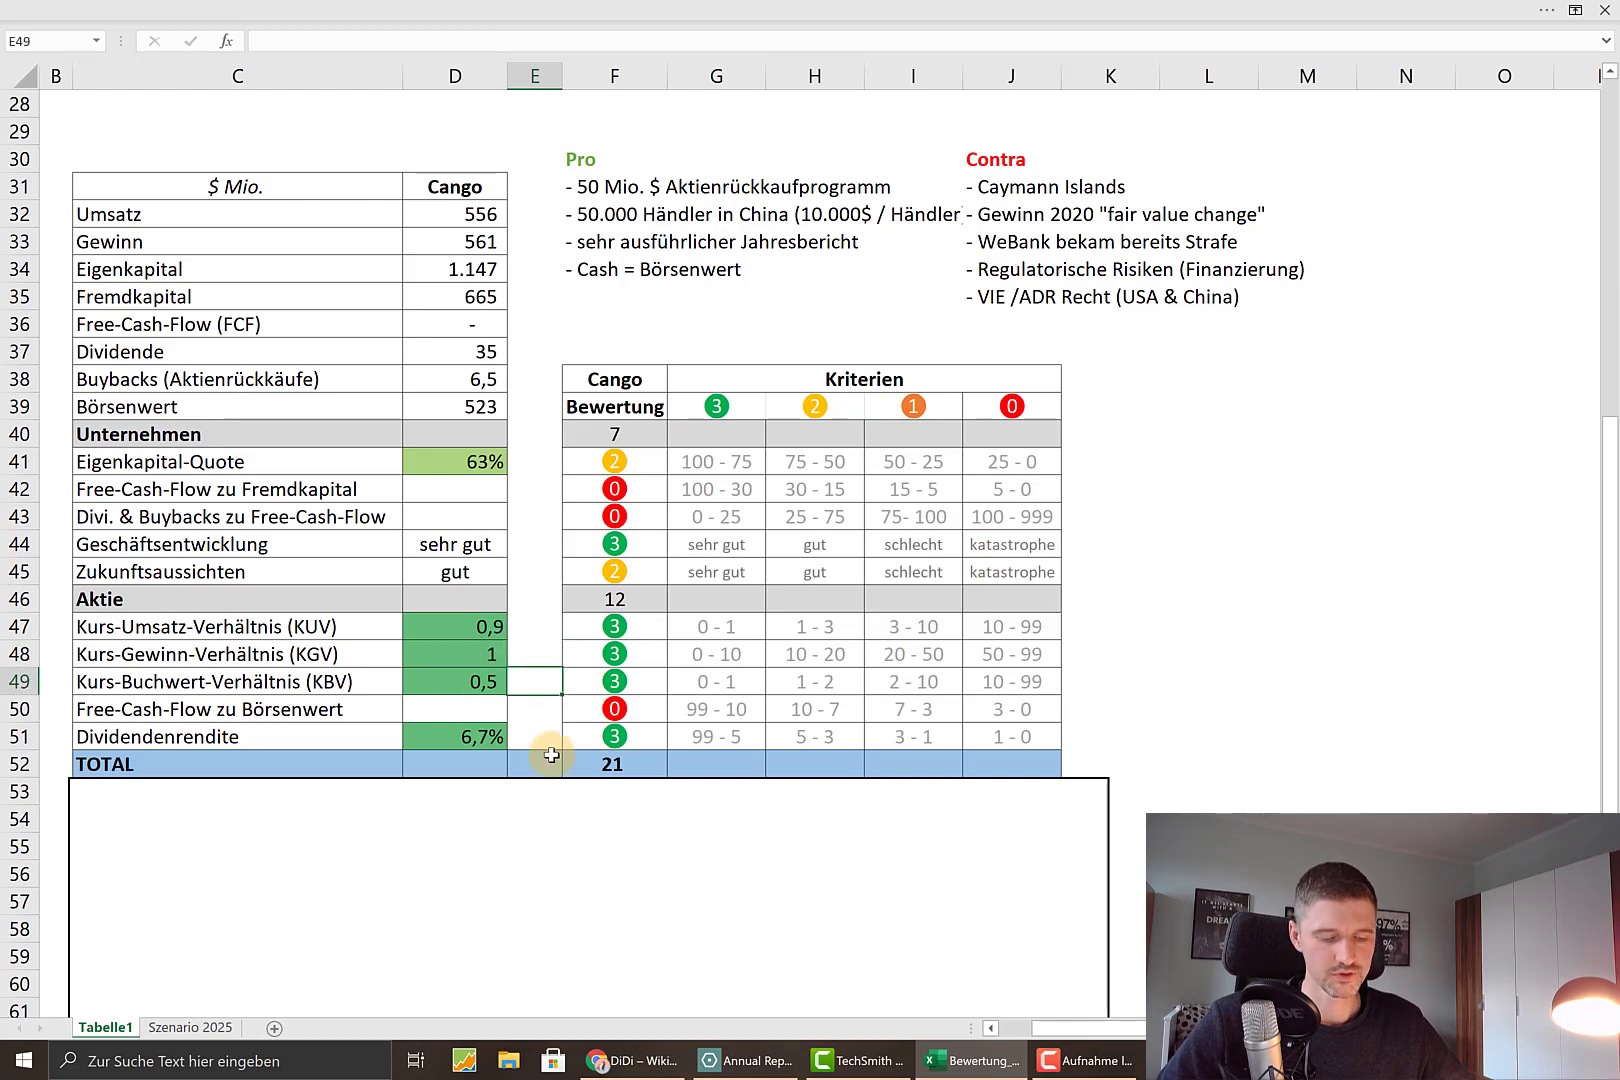
- Move the covering rectangle down below row 54 to uncover the company and stock verdicts, and read both lines
left_click_drag(562, 806, 562, 858)
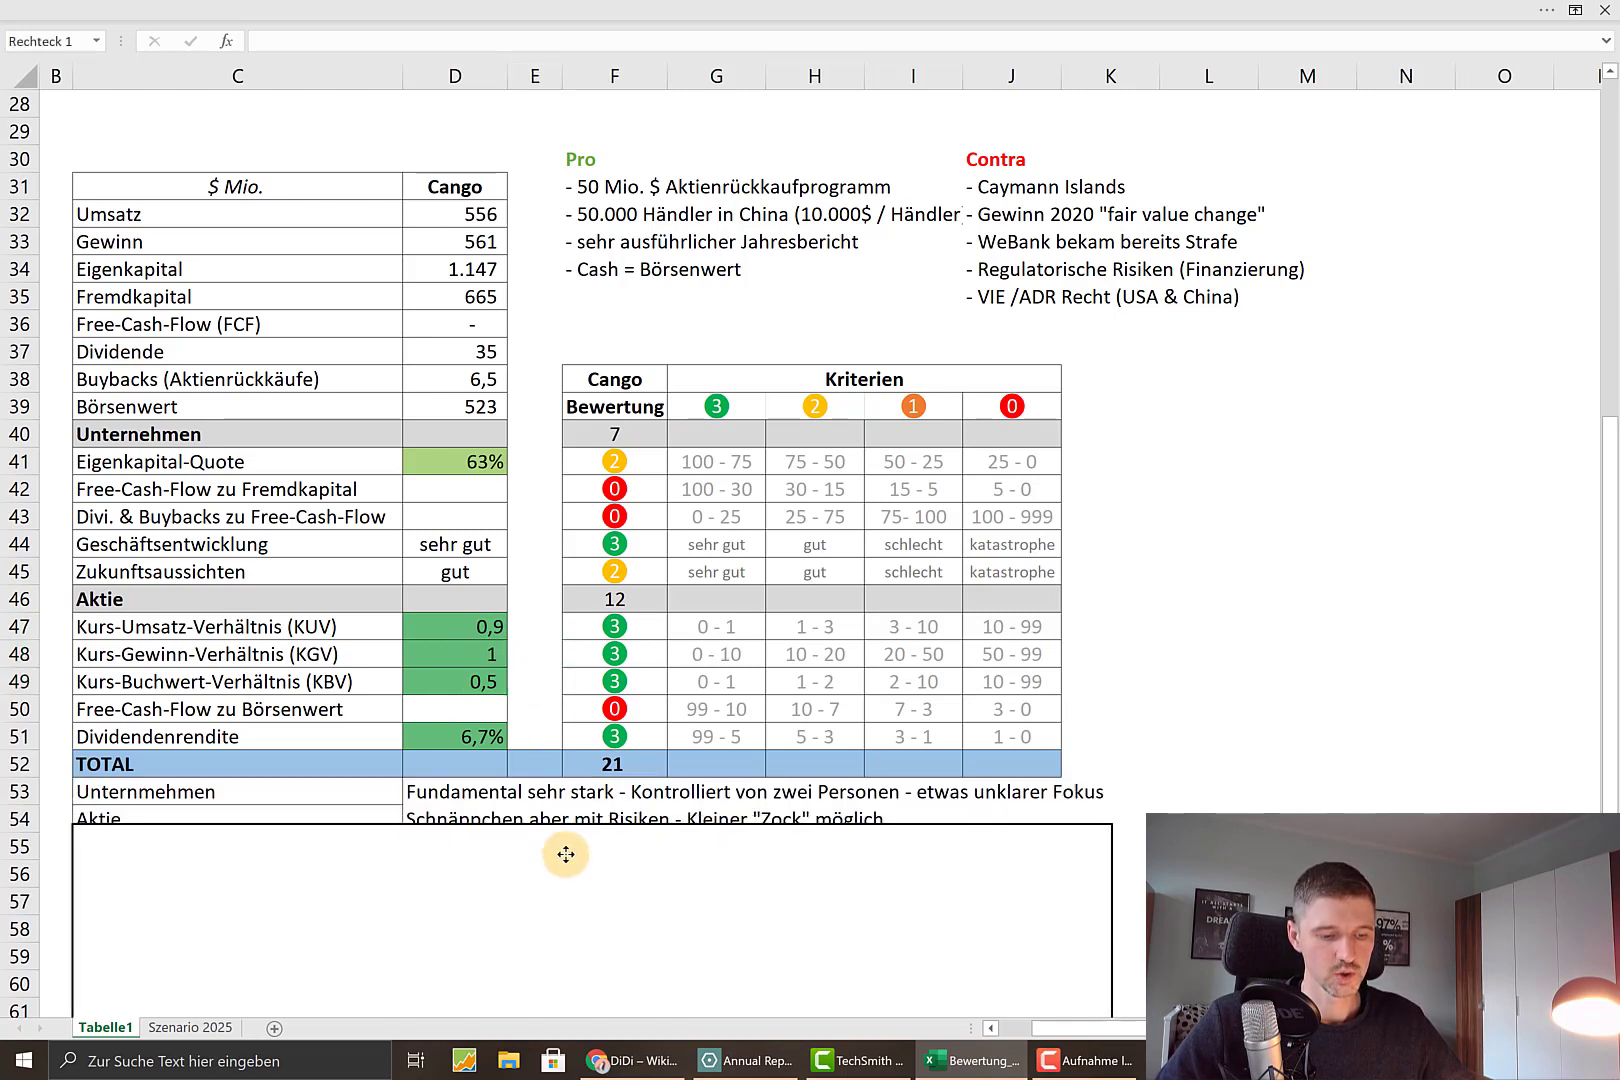
left_click(352, 792)
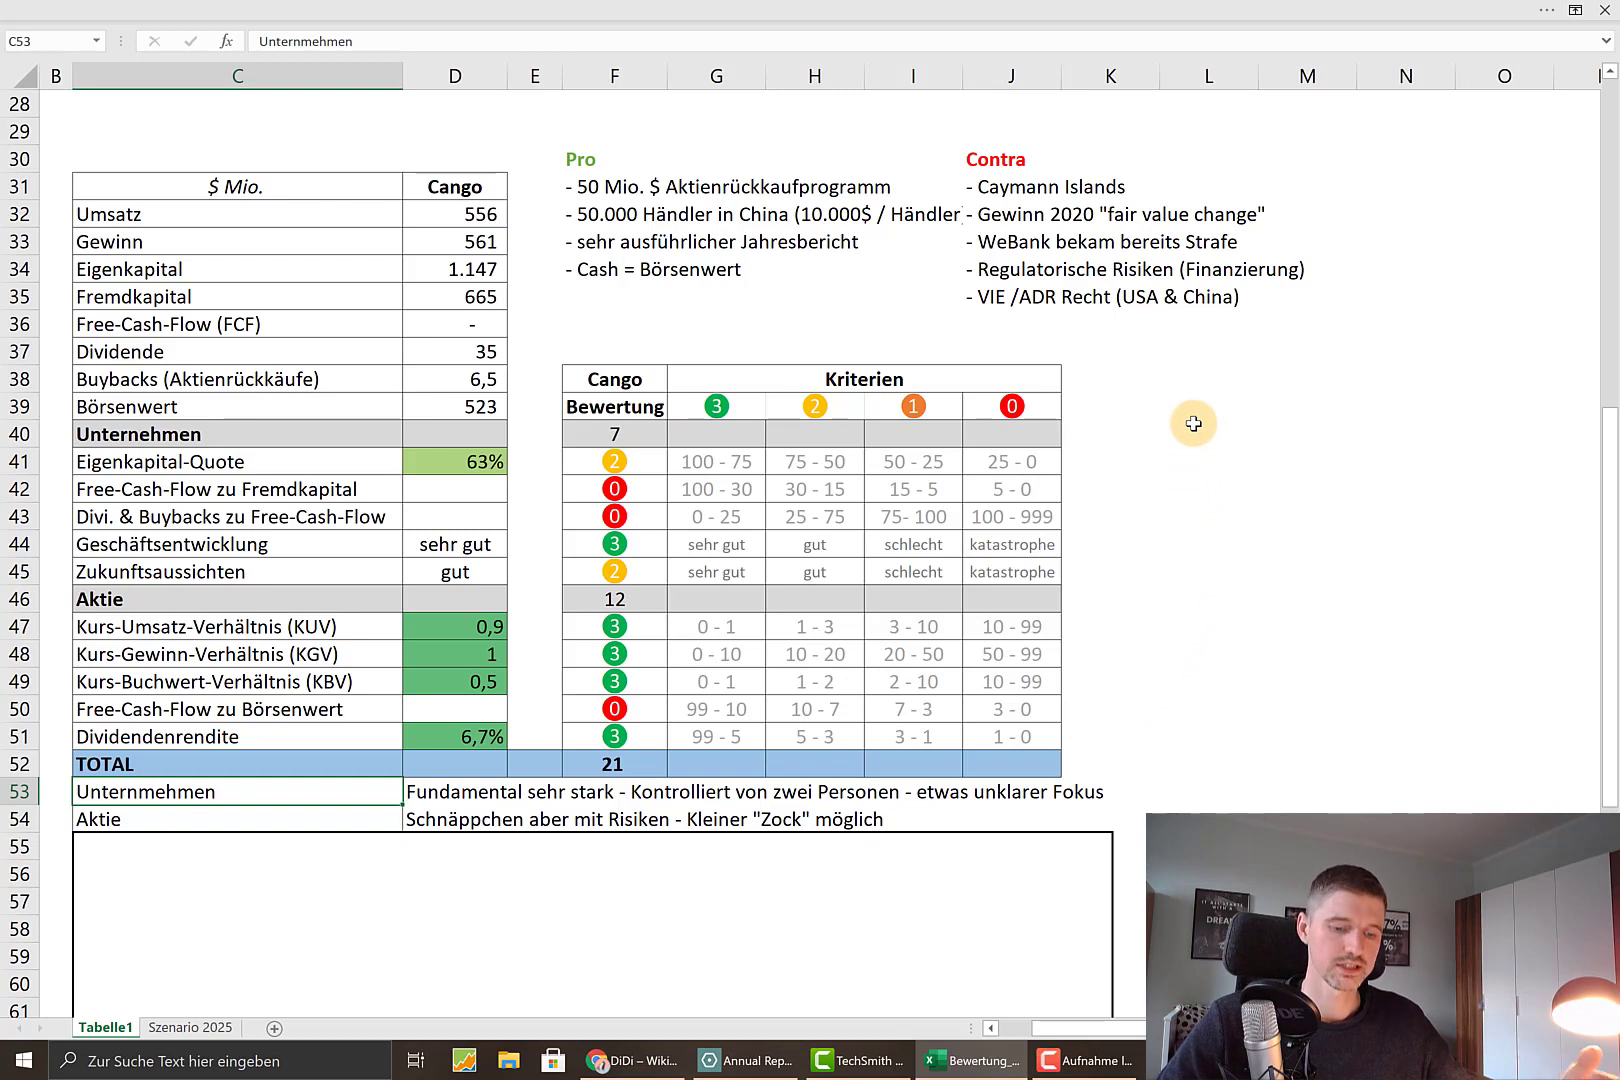
left_click(1168, 790)
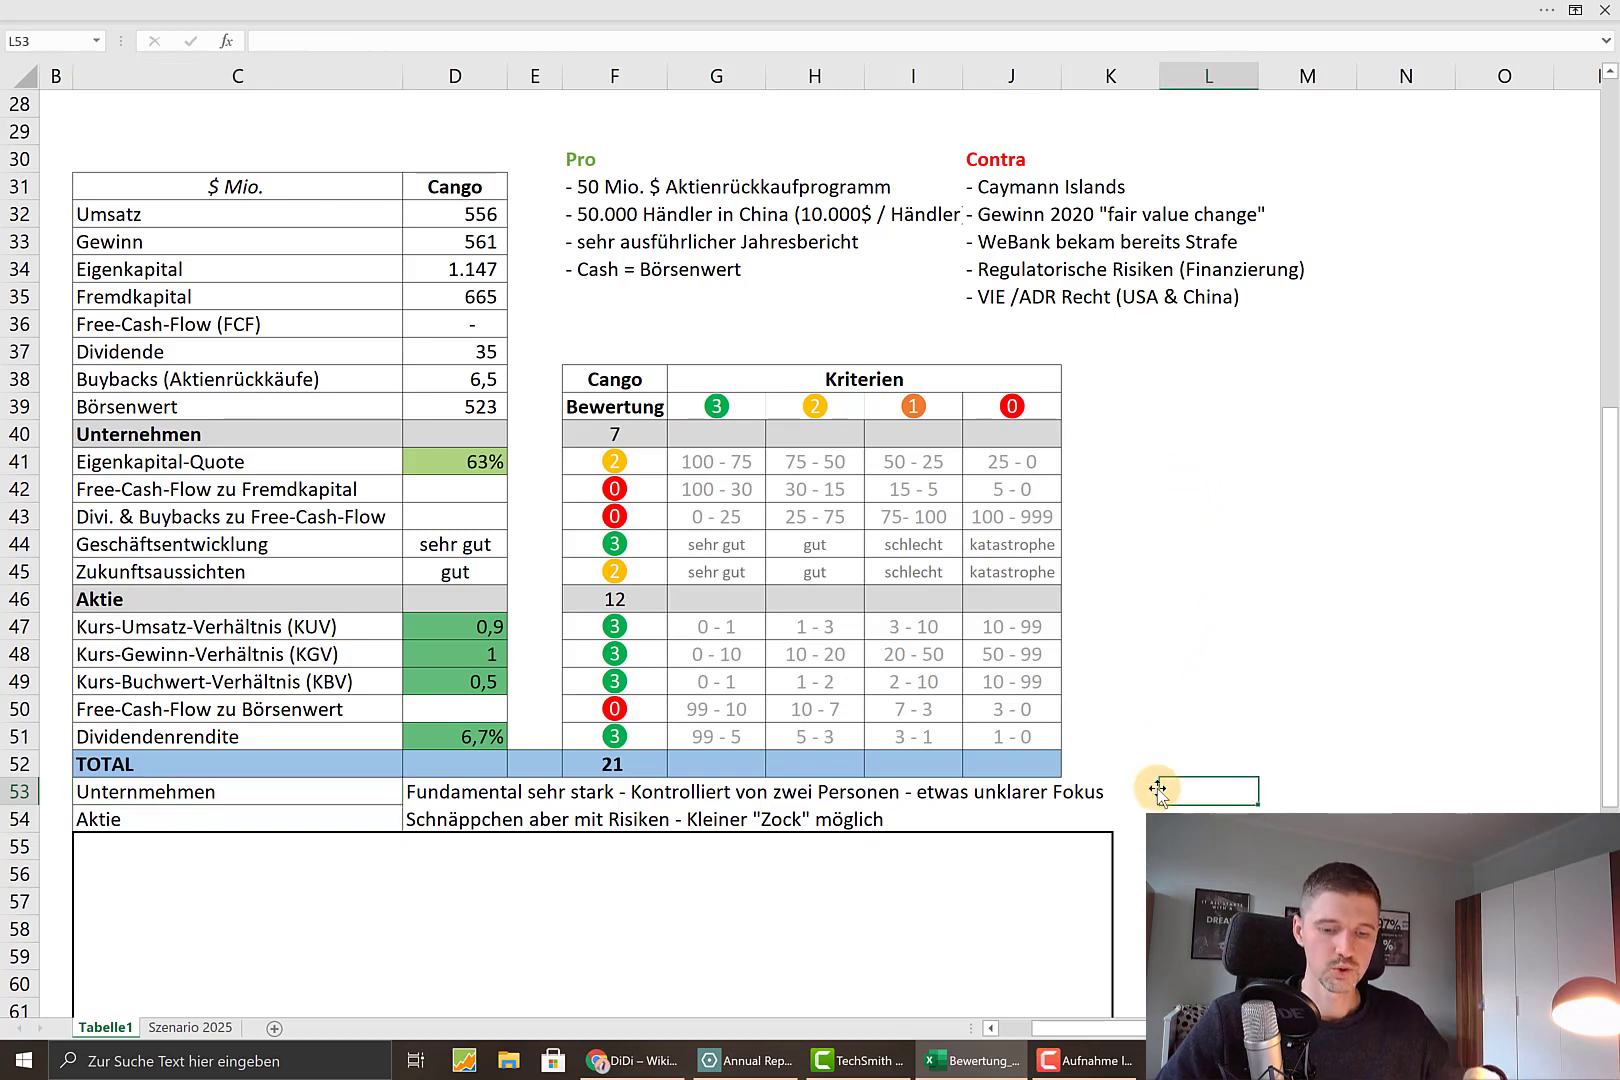
left_click(1217, 404)
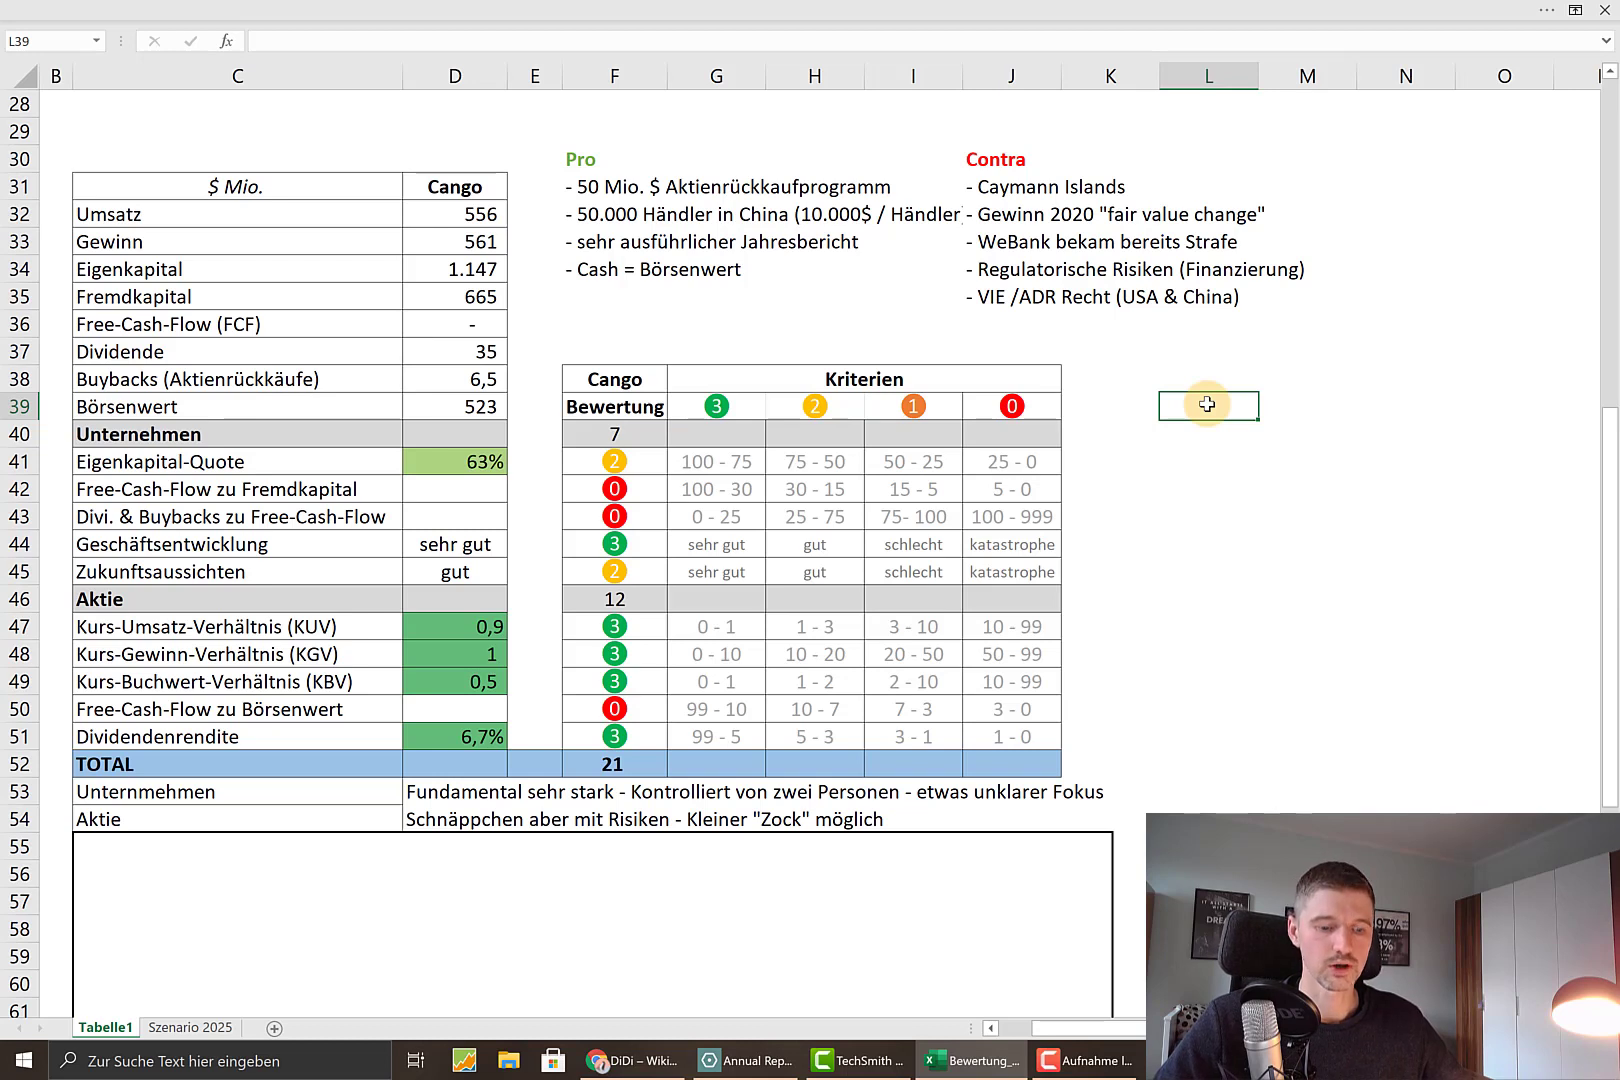
left_click(390, 818)
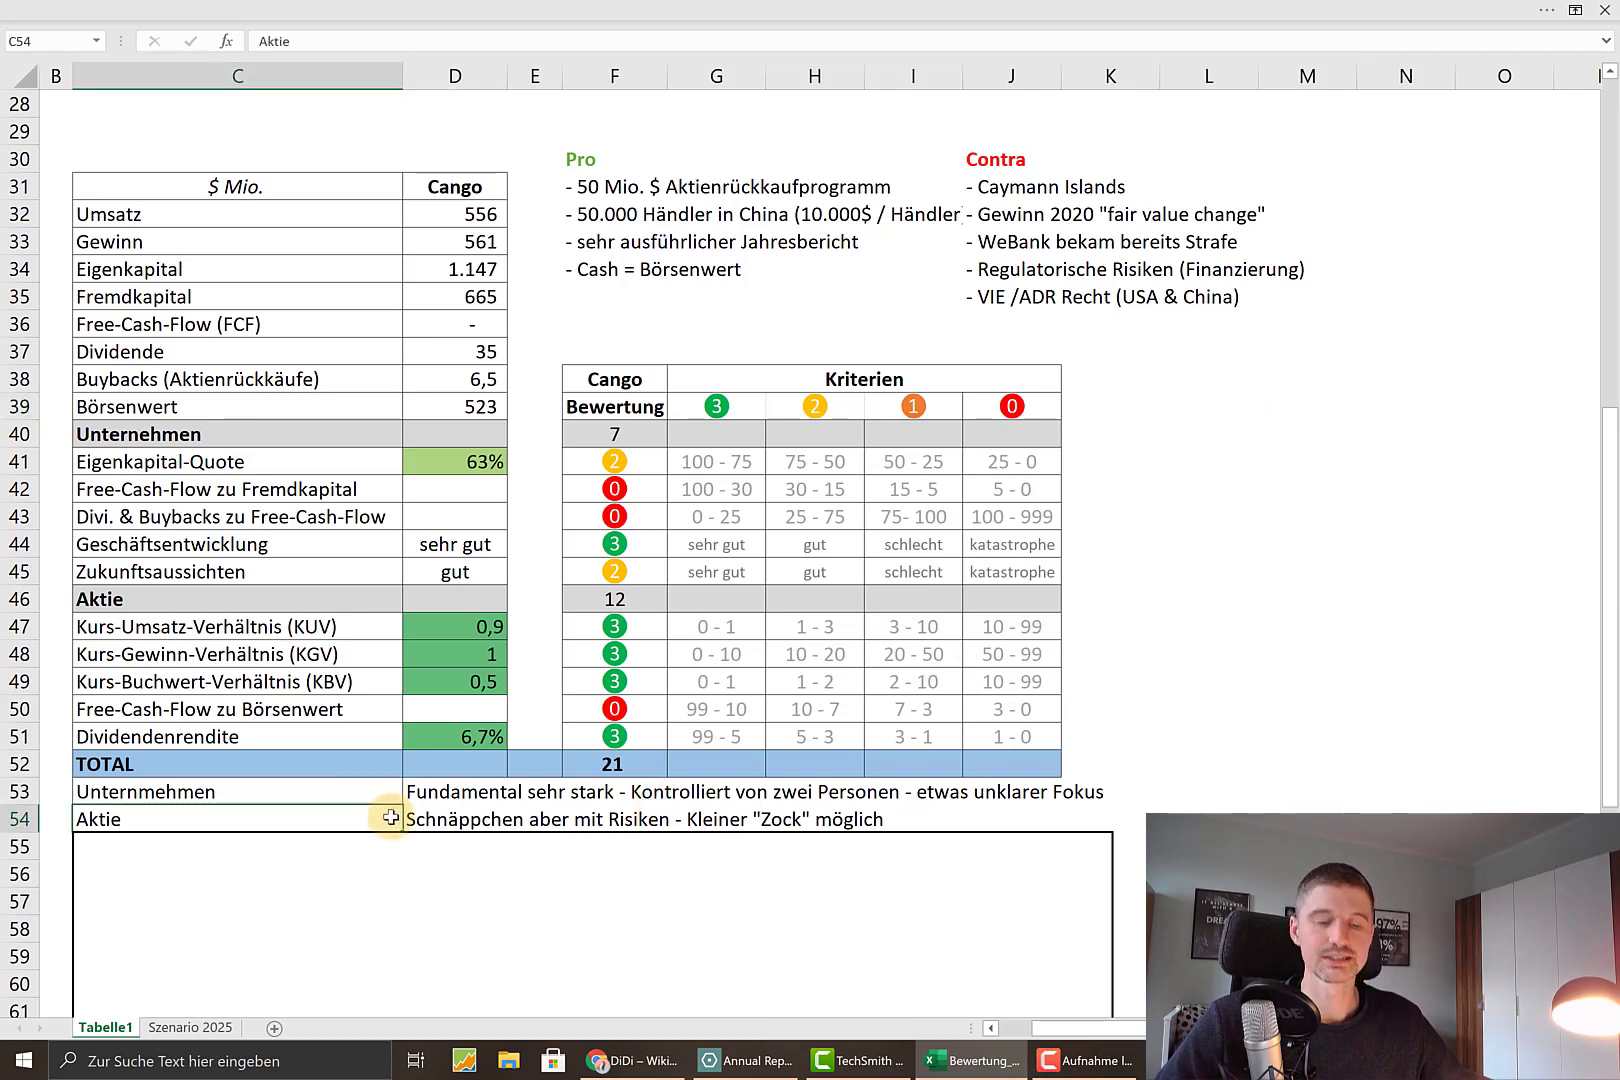
left_click(1130, 818)
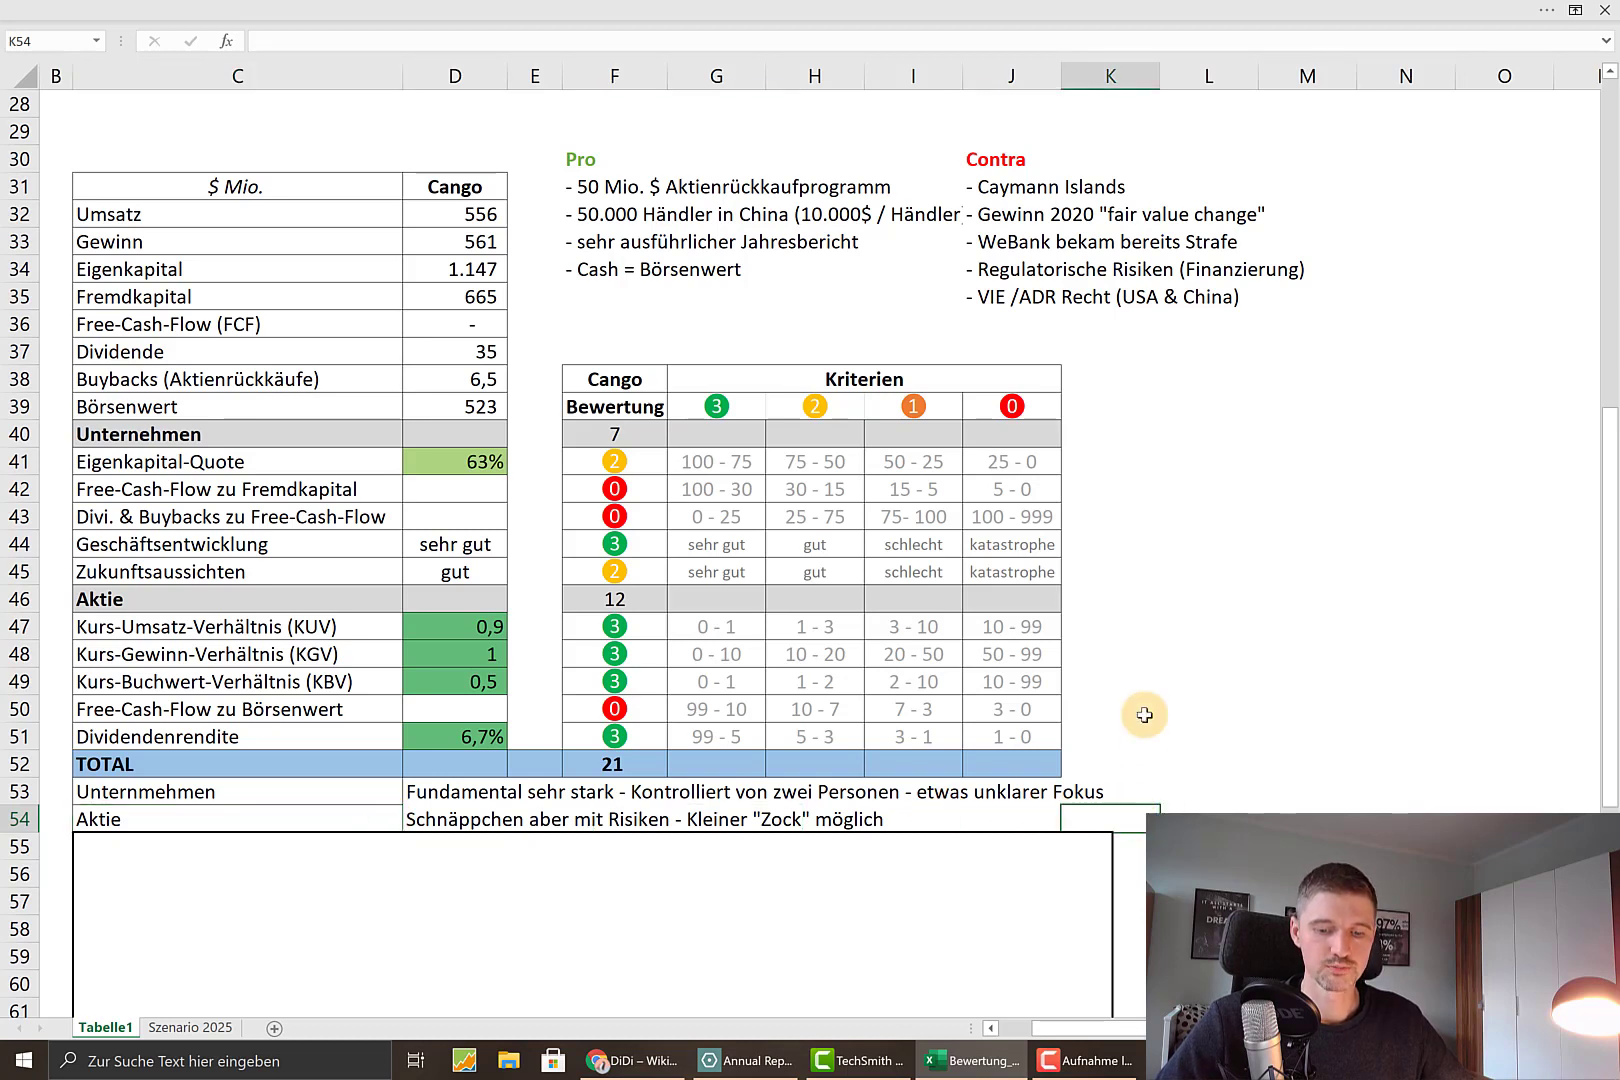
- Review the Aktie section once more together with Cango's Börsenwert
left_click(1114, 712)
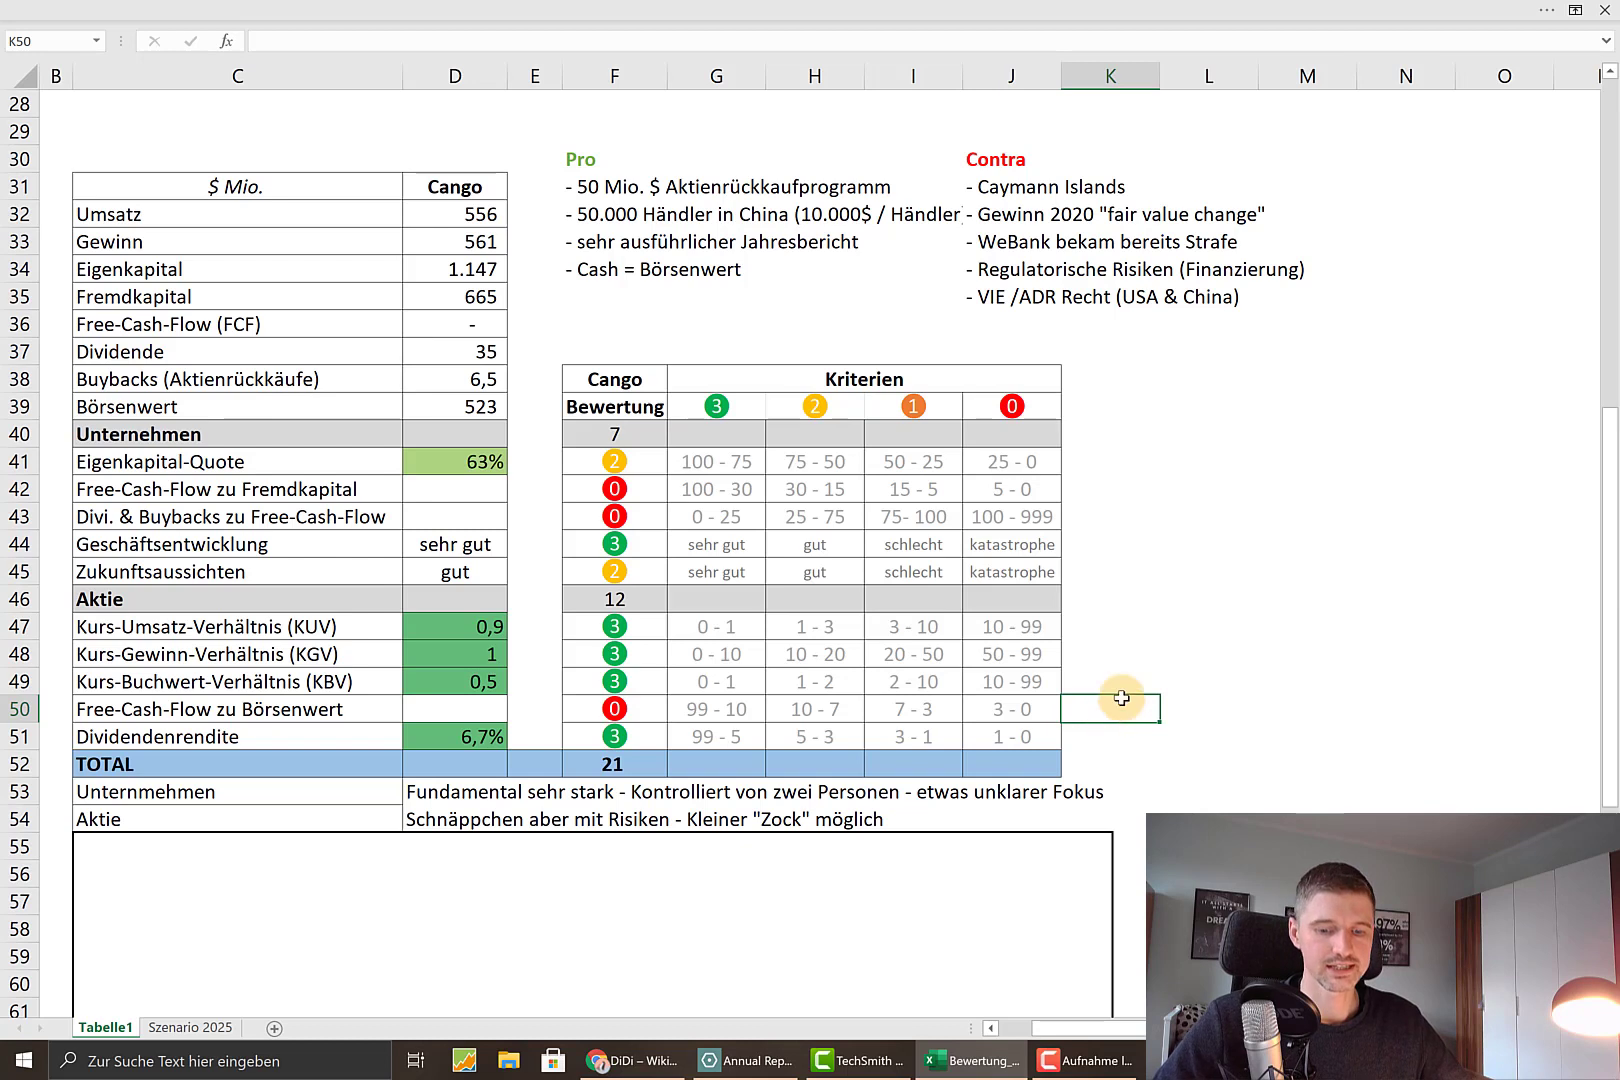
left_click(534, 598)
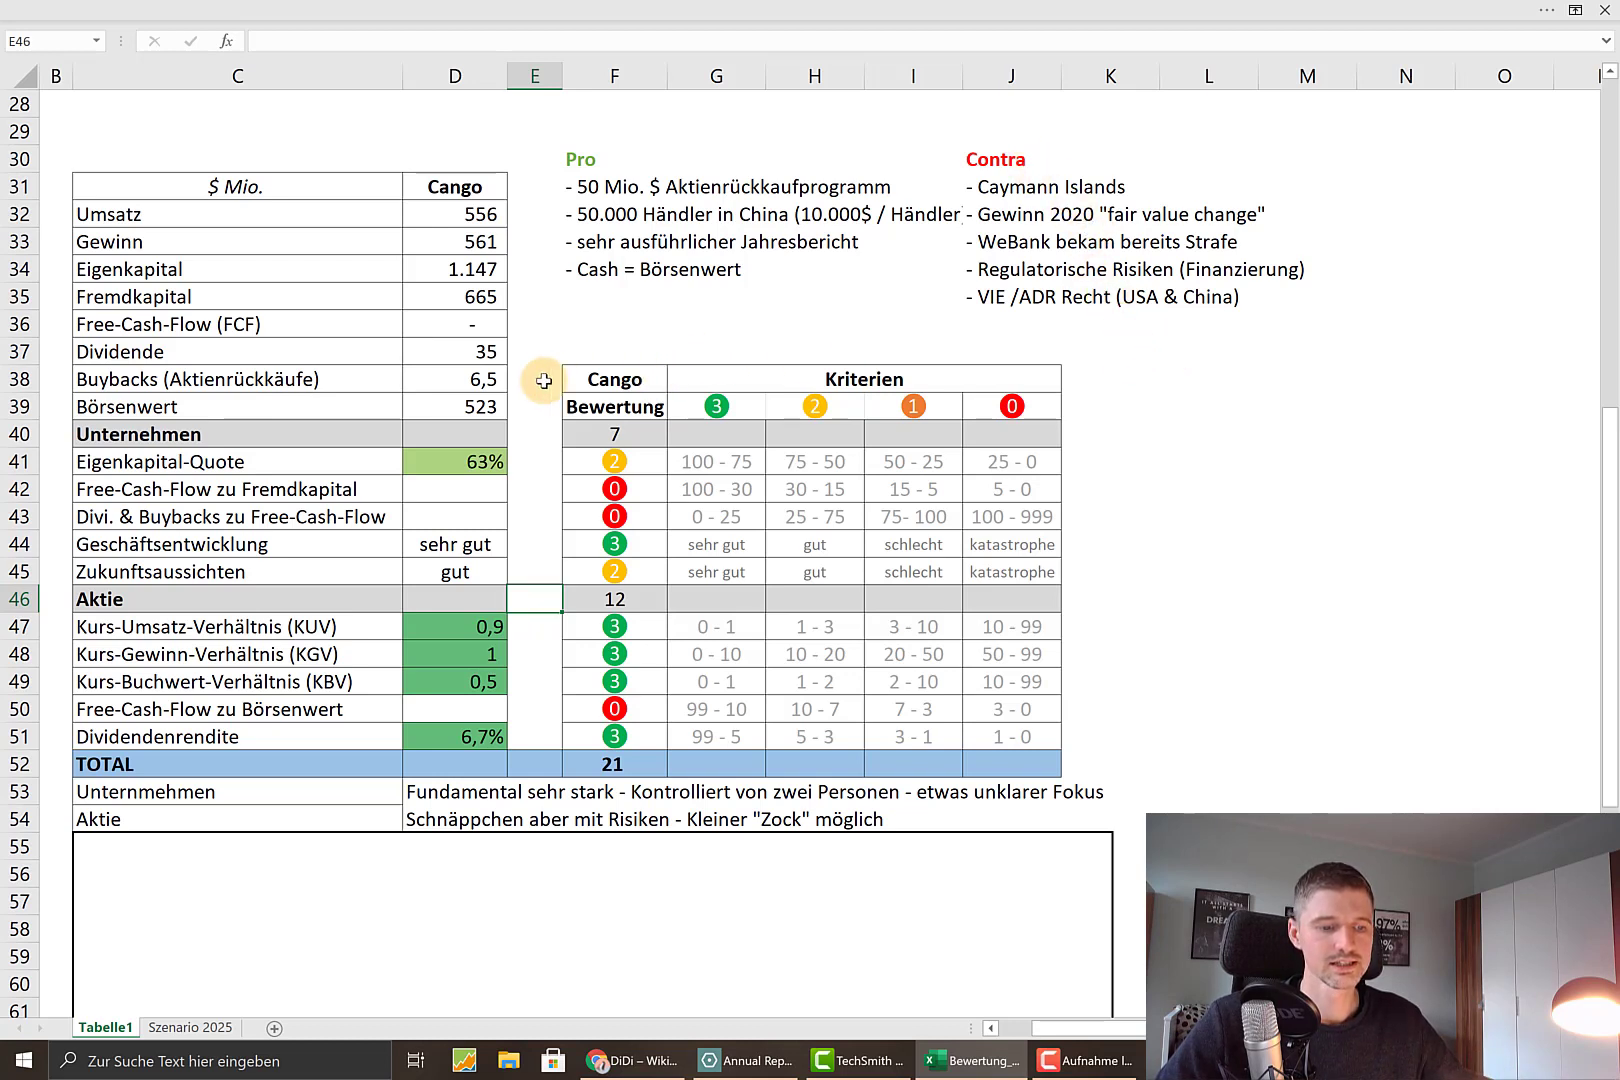
left_click(421, 405)
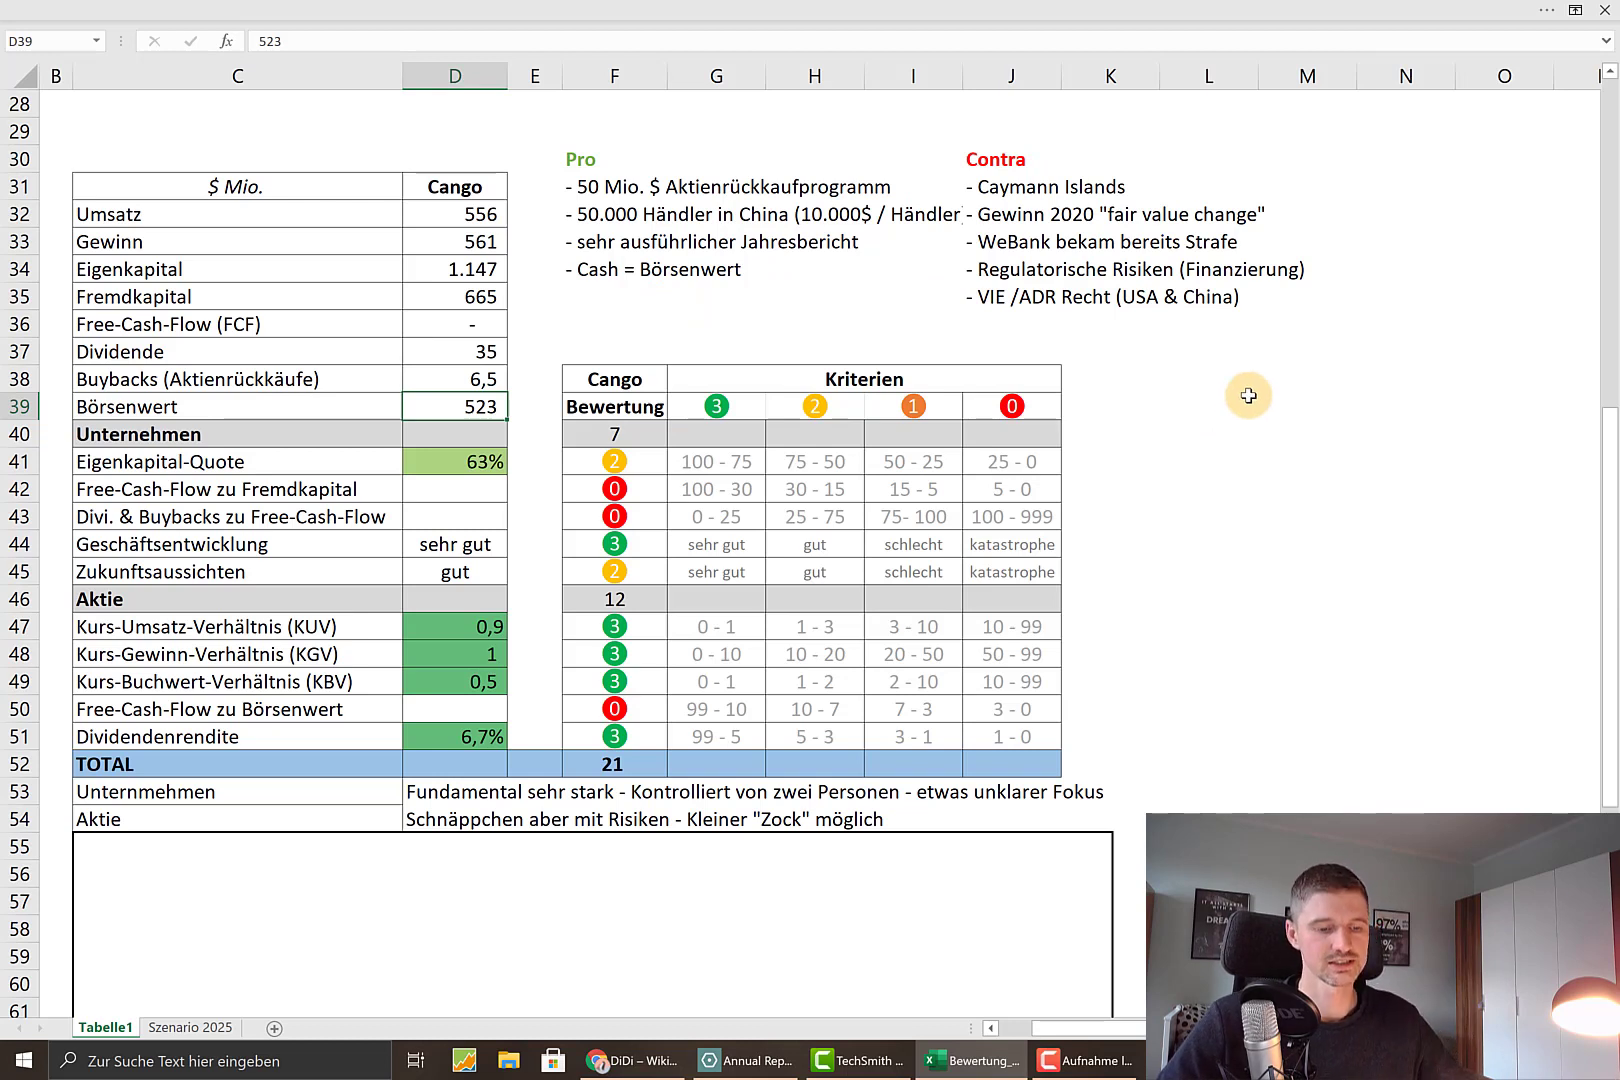
left_click(530, 405)
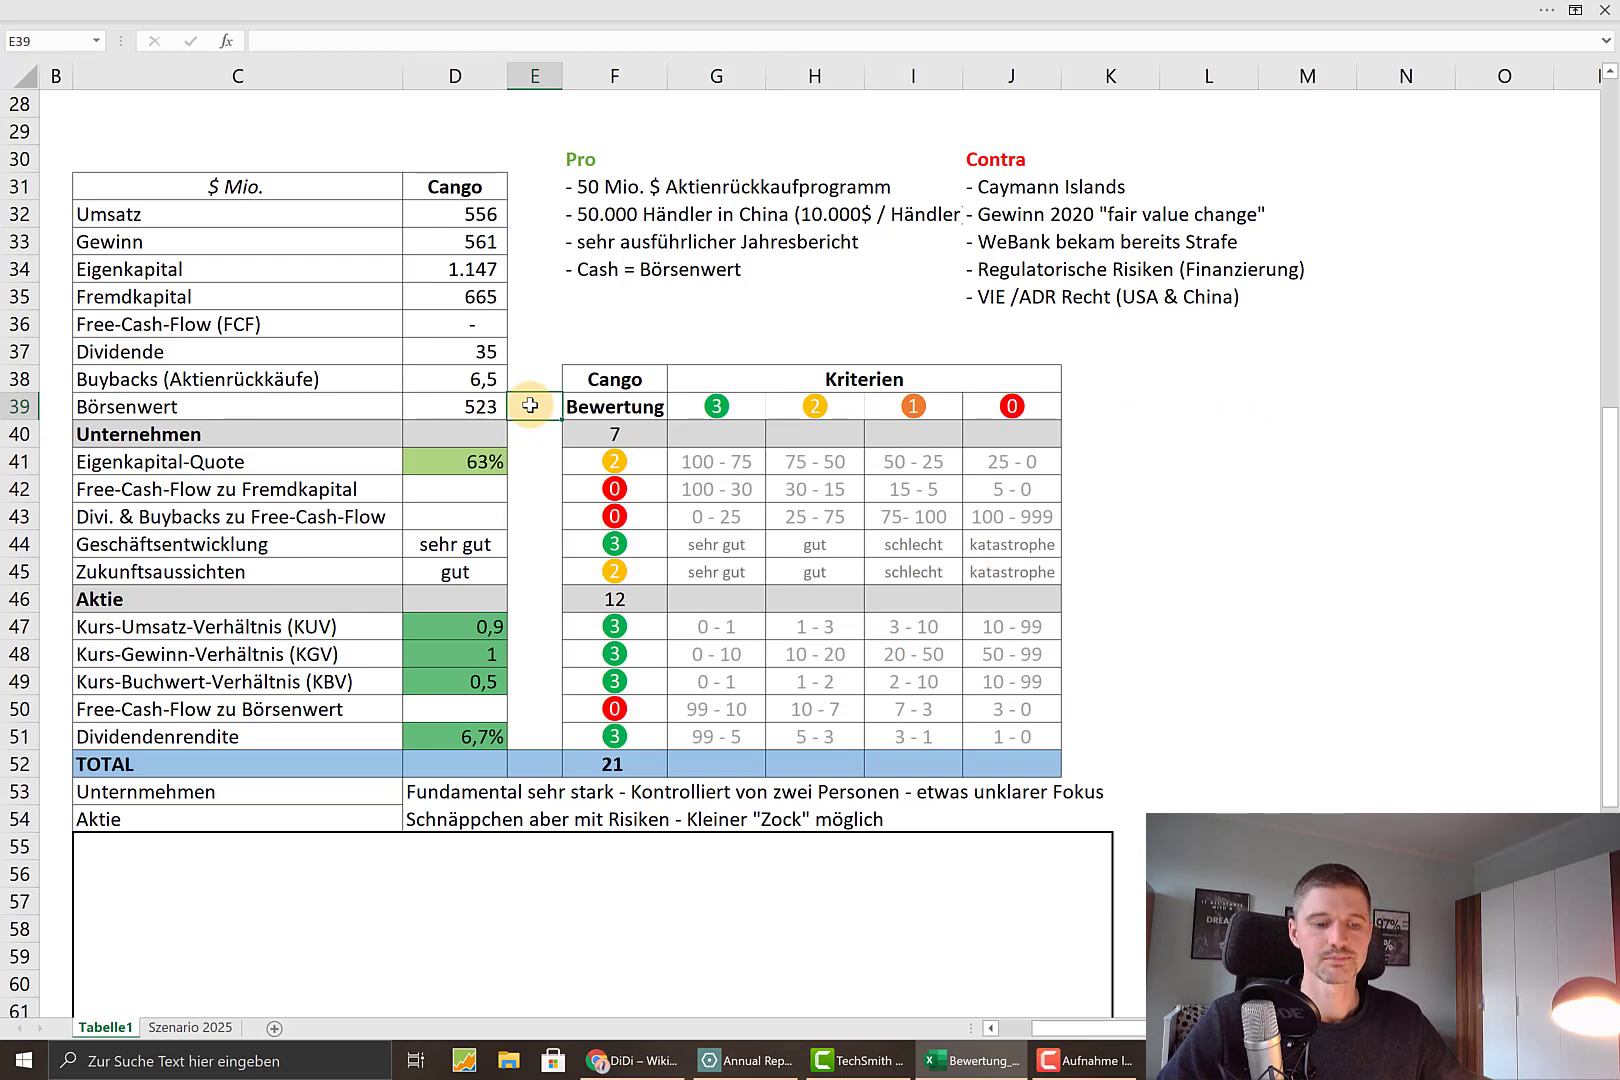